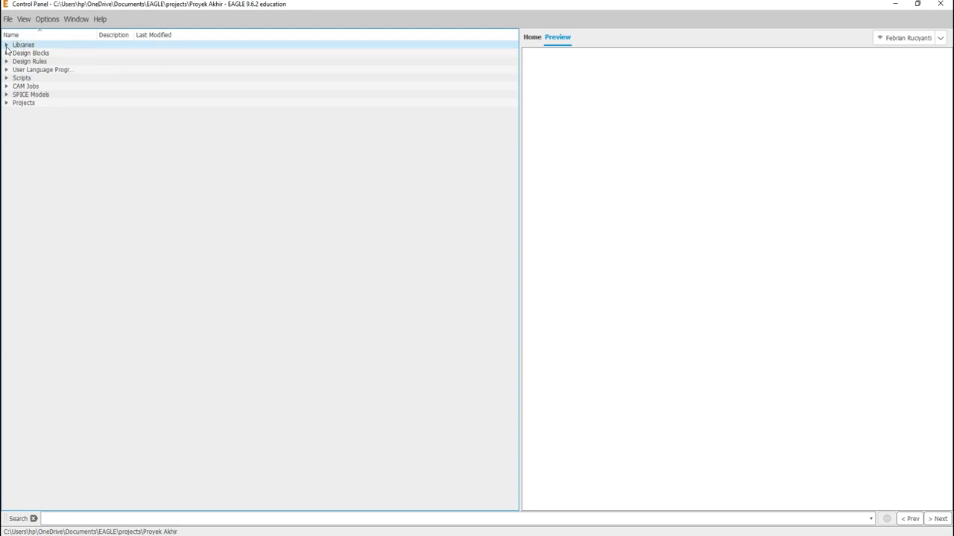
- Expand Libraries to view the managed libraries and preview the description of 19inch.lbr in the Eagle Pcb folder
left_click(6, 46)
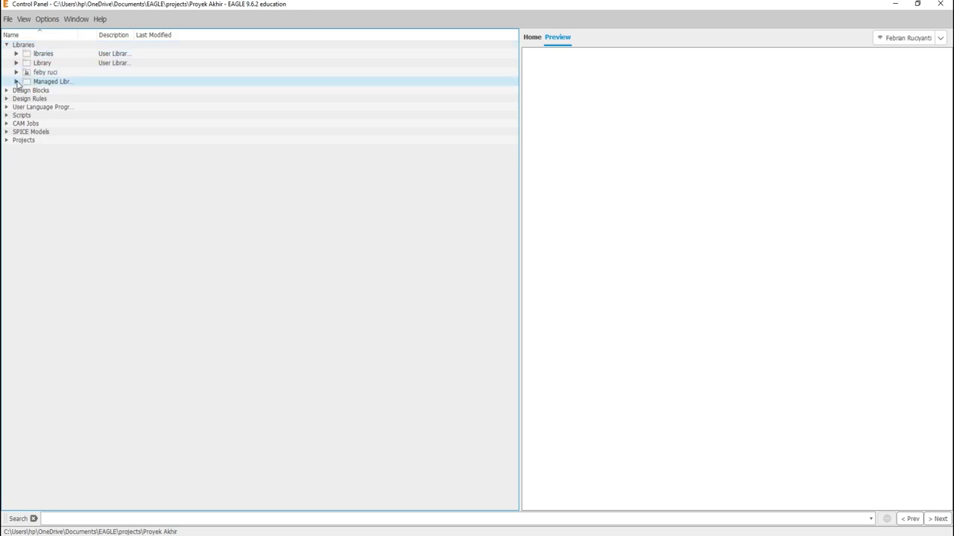
left_click(16, 81)
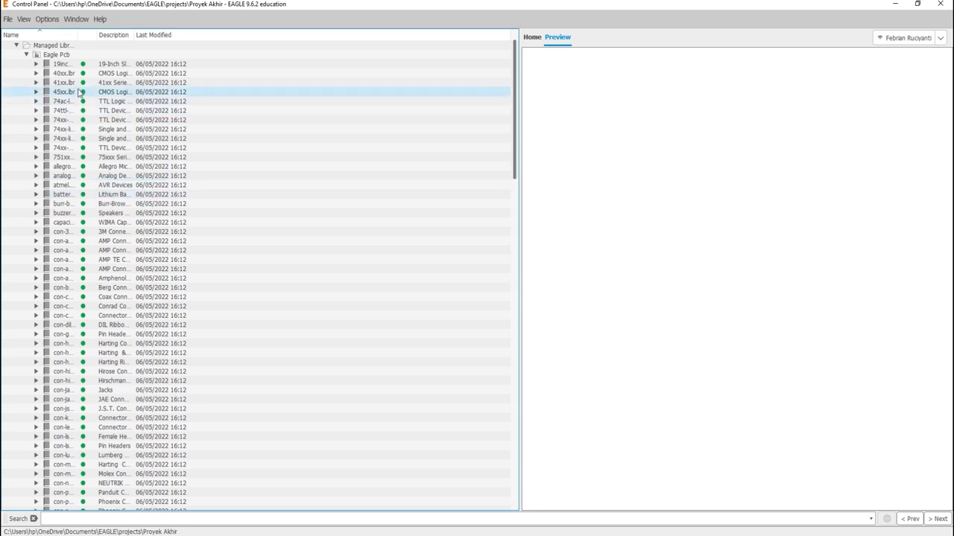
left_click(71, 66)
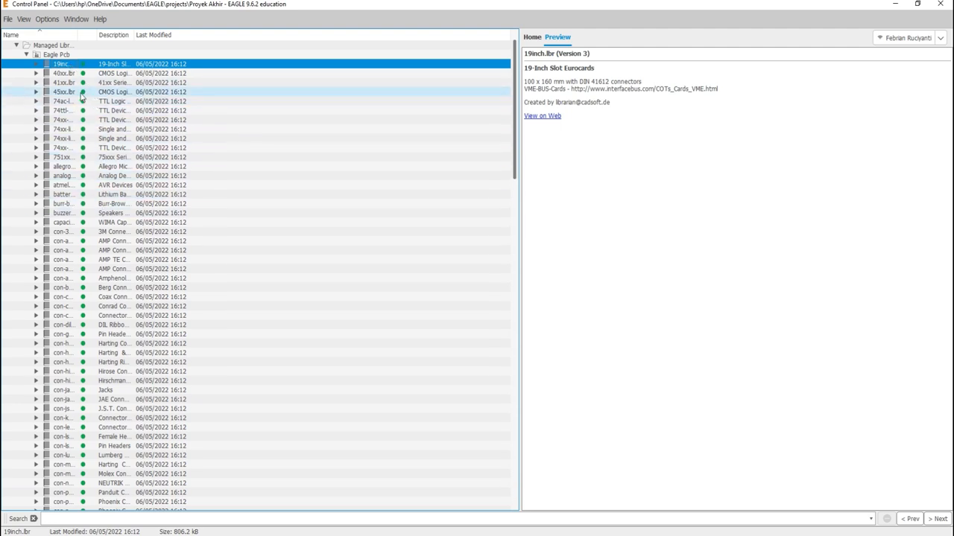
scroll(84, 108, "up", 1)
scroll(84, 107, "up", 1)
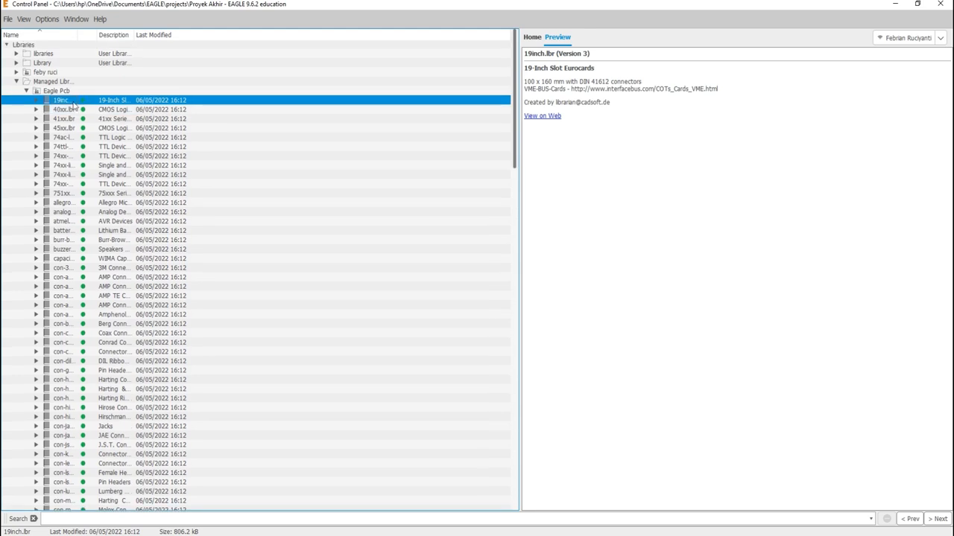
- Enable bluepill_eagle_lib.lbr from the user libraries folder for use in designs
left_click(16, 54)
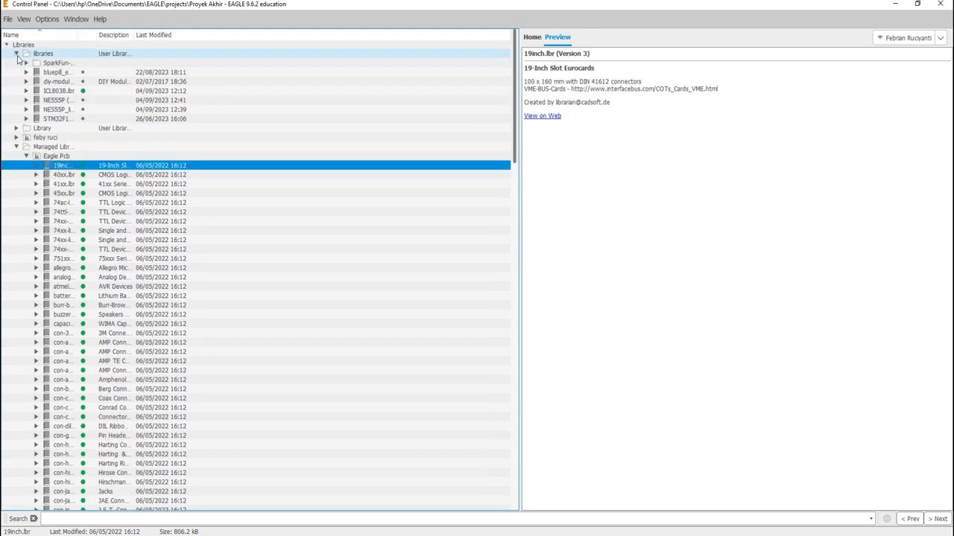
right_click(75, 74)
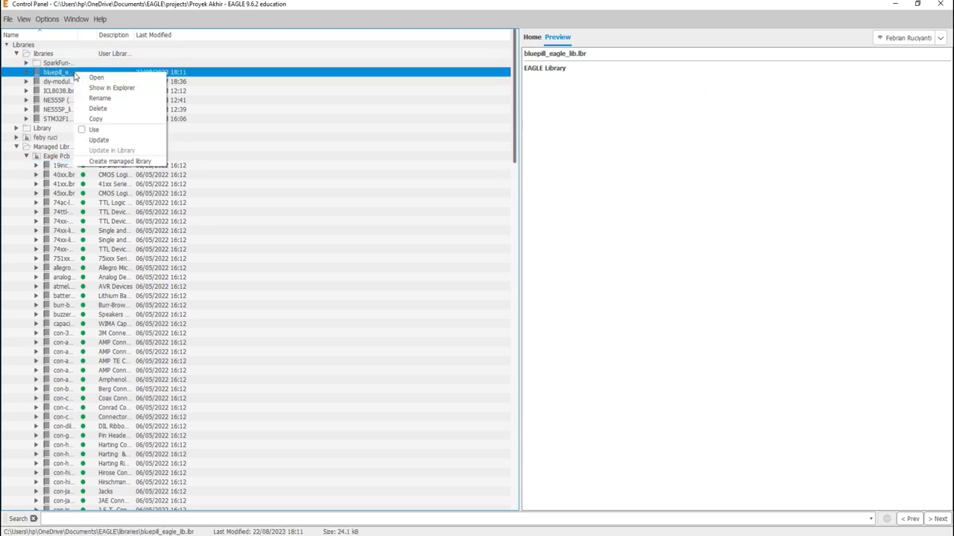
left_click(87, 130)
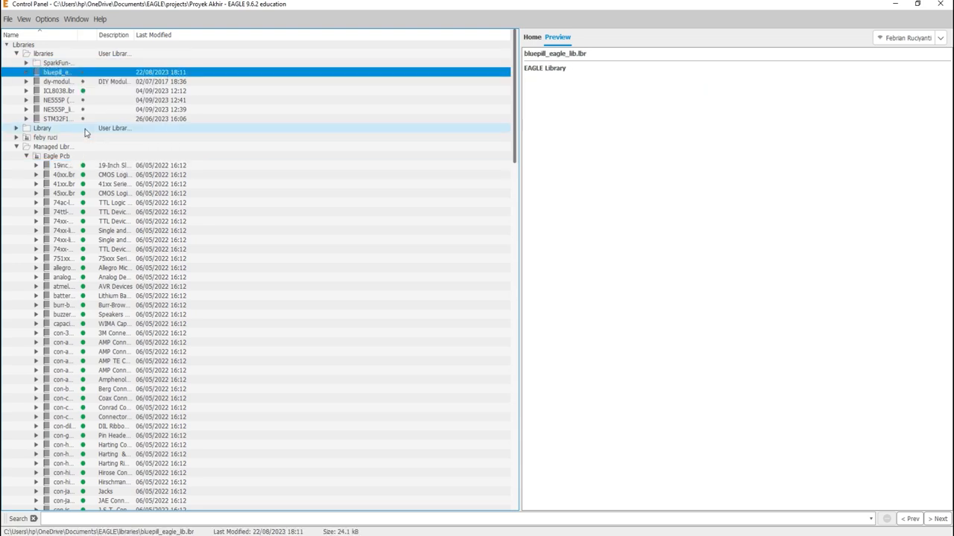
- Preview ICL8038.lbr and the descriptions of the managed and user libraries folders, and collapse Libraries
left_click(102, 91)
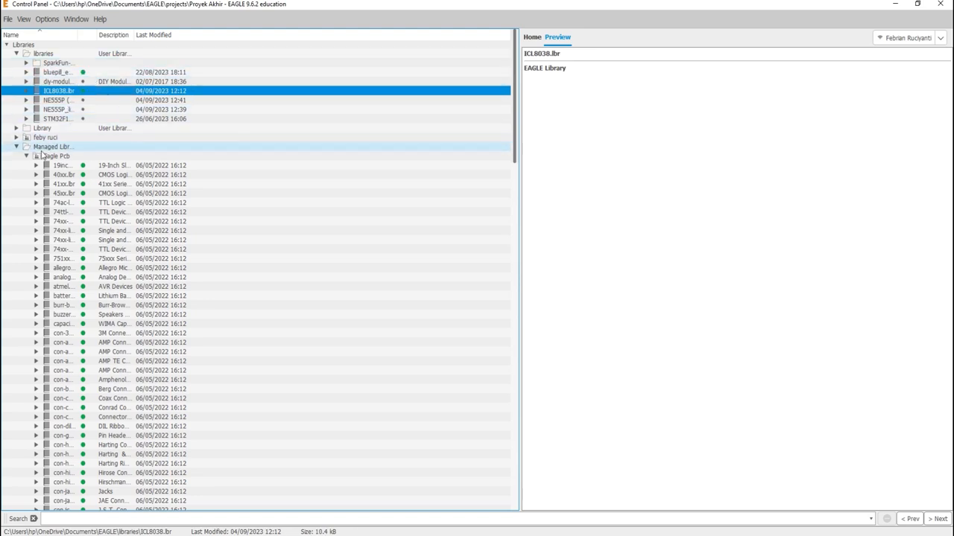
left_click(82, 148)
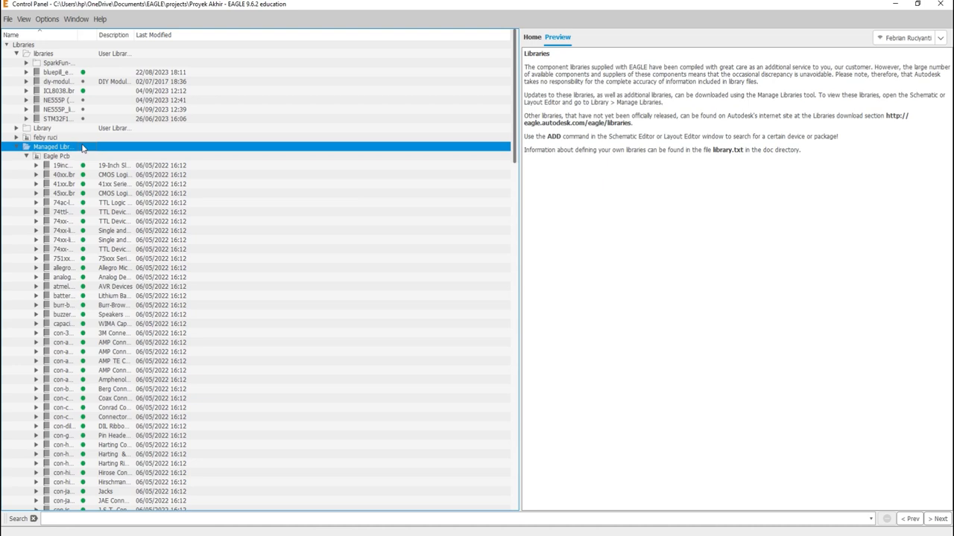
left_click(50, 54)
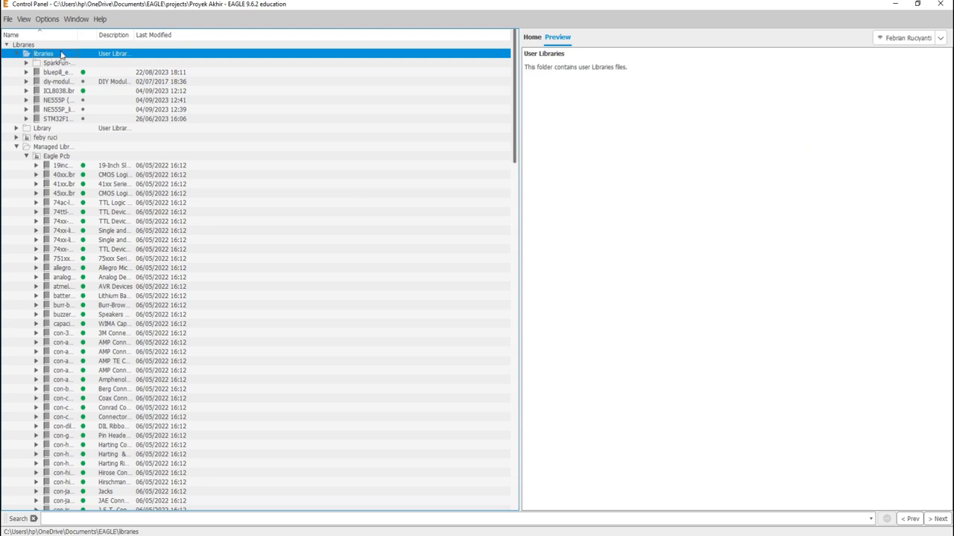
left_click(6, 45)
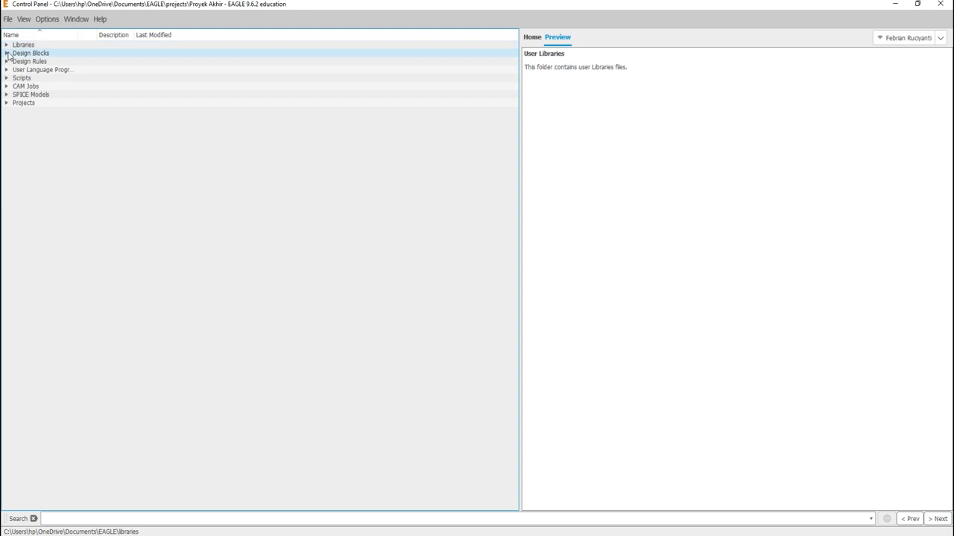
- Expand Design Blocks down to the Adafruit folder inside its examples
left_click(6, 54)
left_click(22, 63)
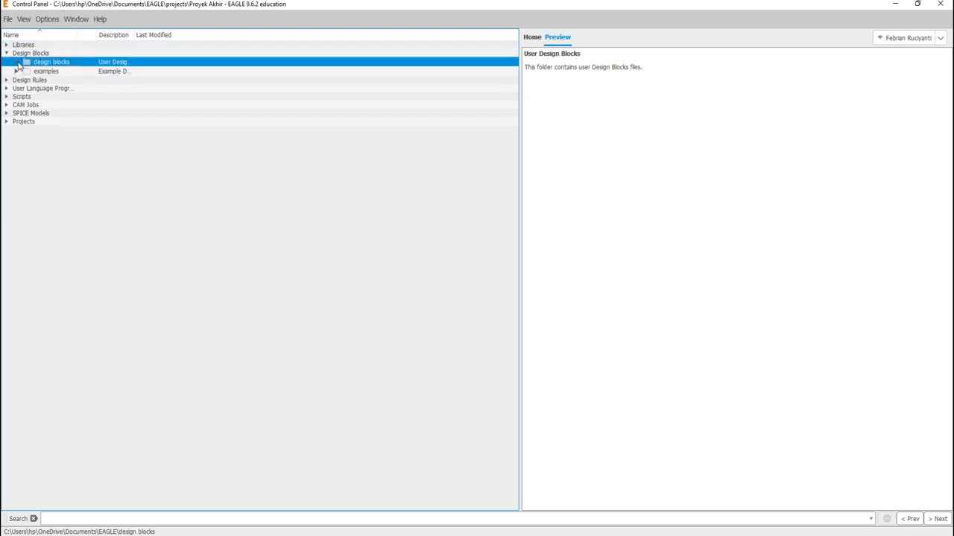
left_click(16, 71)
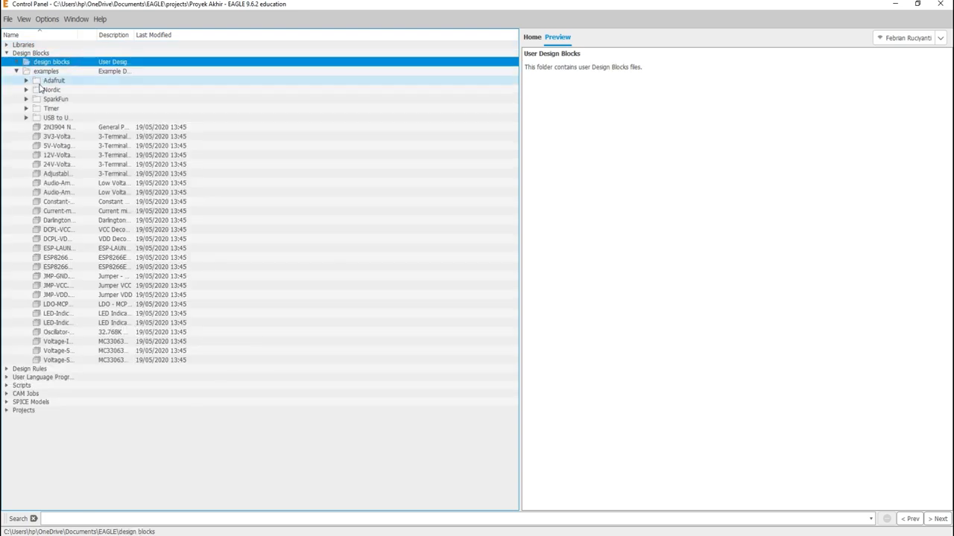
left_click(38, 91)
left_click(27, 81)
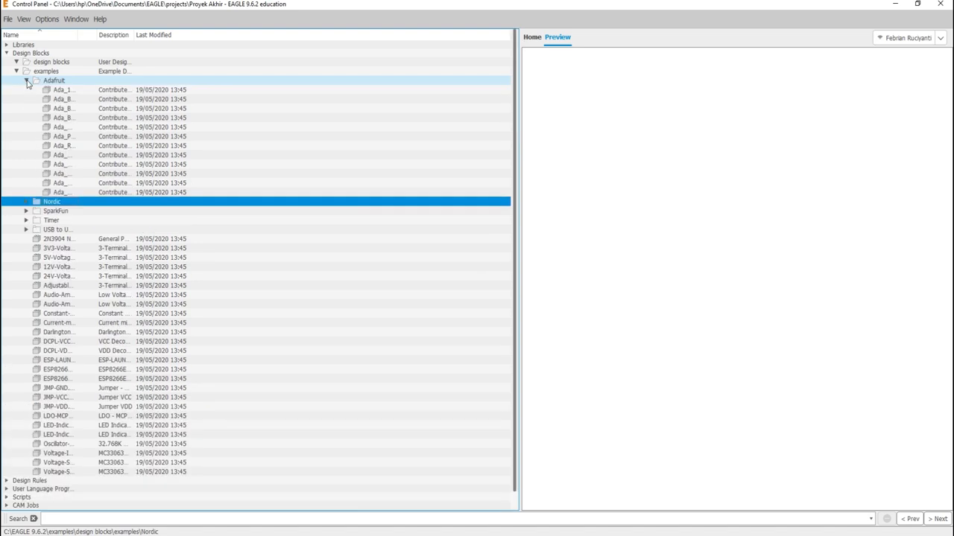
- Preview several Adafruit design blocks, including the 16-channel PWM servo driver, Bluefruit LE USB, BMP280, TB6612 and TPA2012 amplifier
left_click(50, 91)
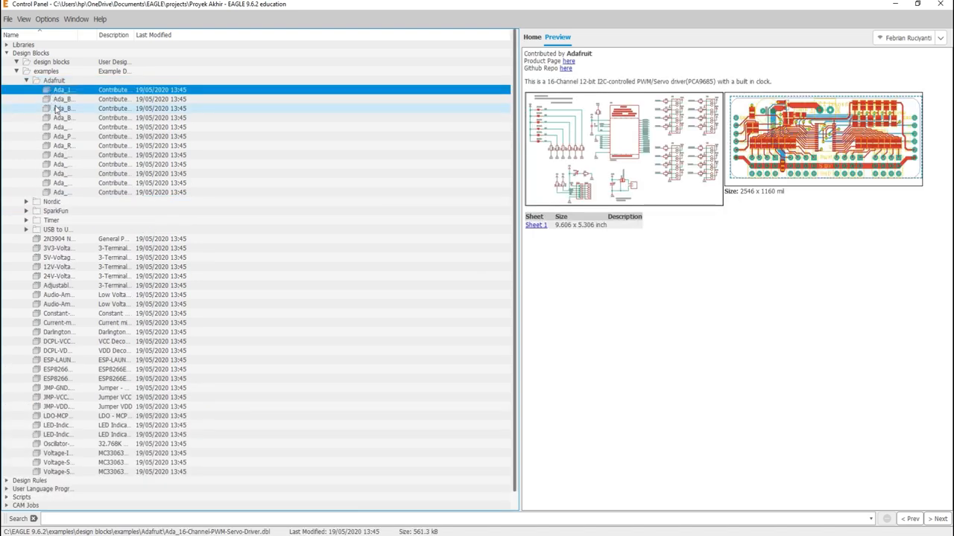
left_click(58, 109)
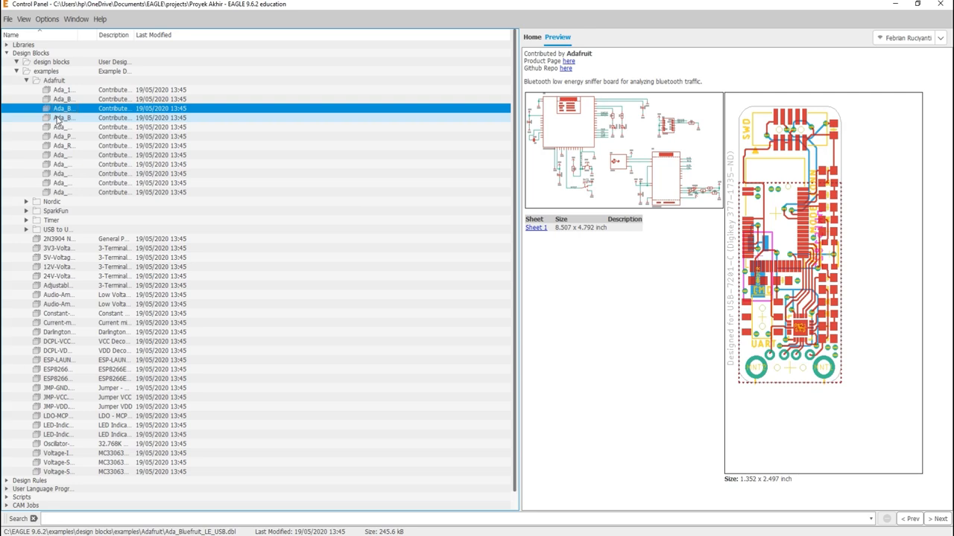
left_click(58, 118)
left_click(59, 127)
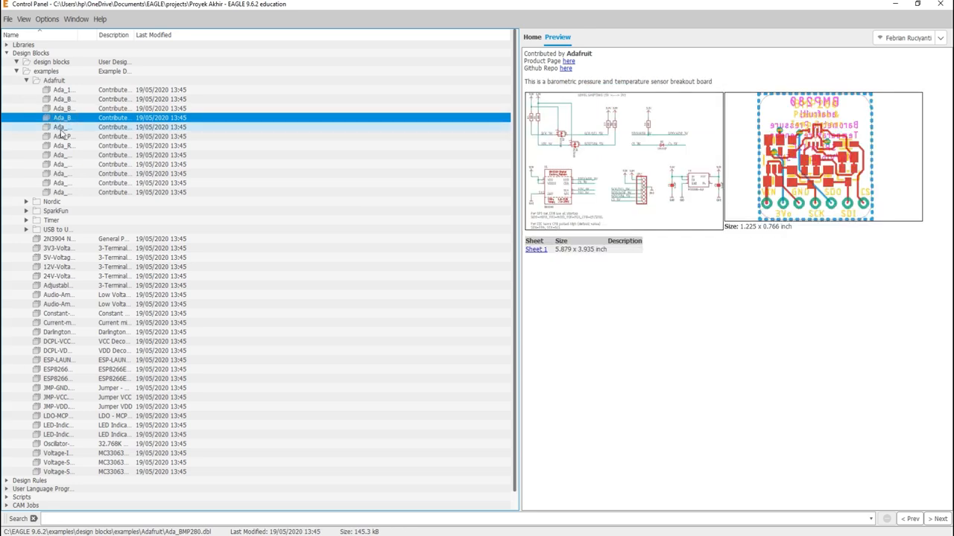
left_click(50, 155)
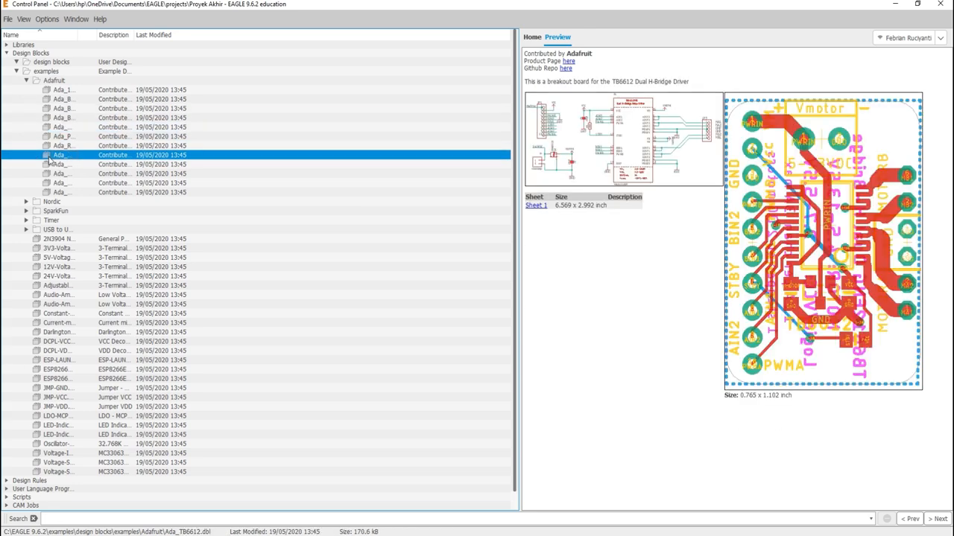
left_click(66, 168)
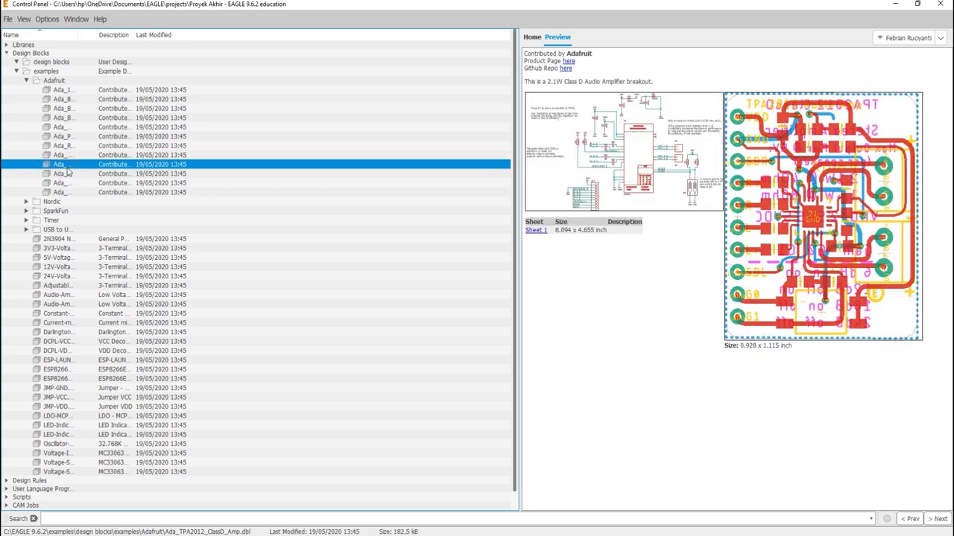
- Preview the 2N3904 transistor, 5V and 24V voltage regulator and audio amplifier example blocks, and collapse Design Blocks
left_click(61, 240)
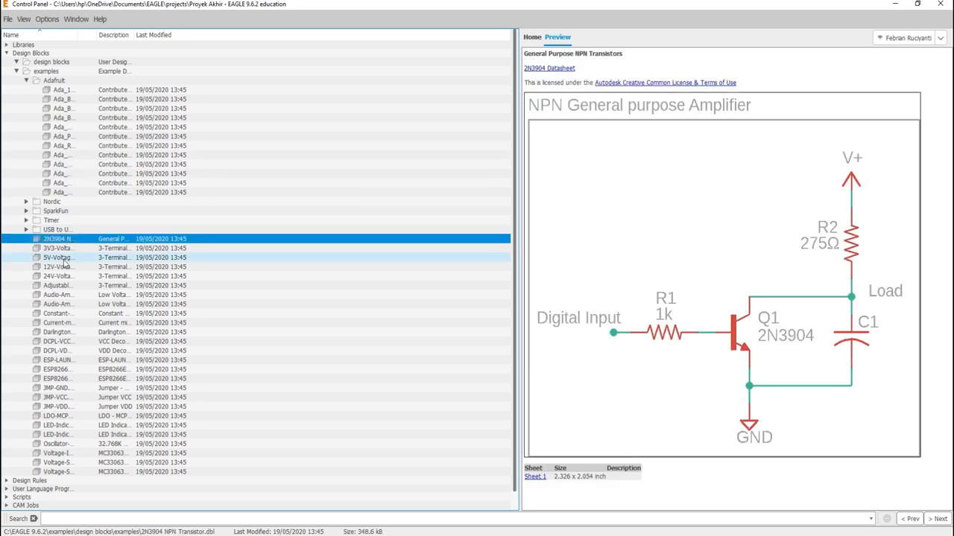
left_click(64, 259)
left_click(65, 277)
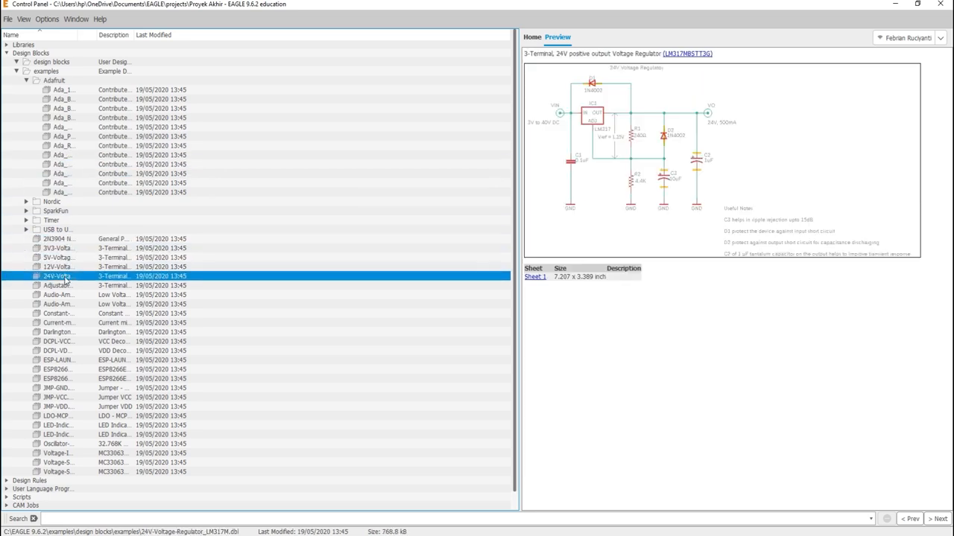
left_click(65, 297)
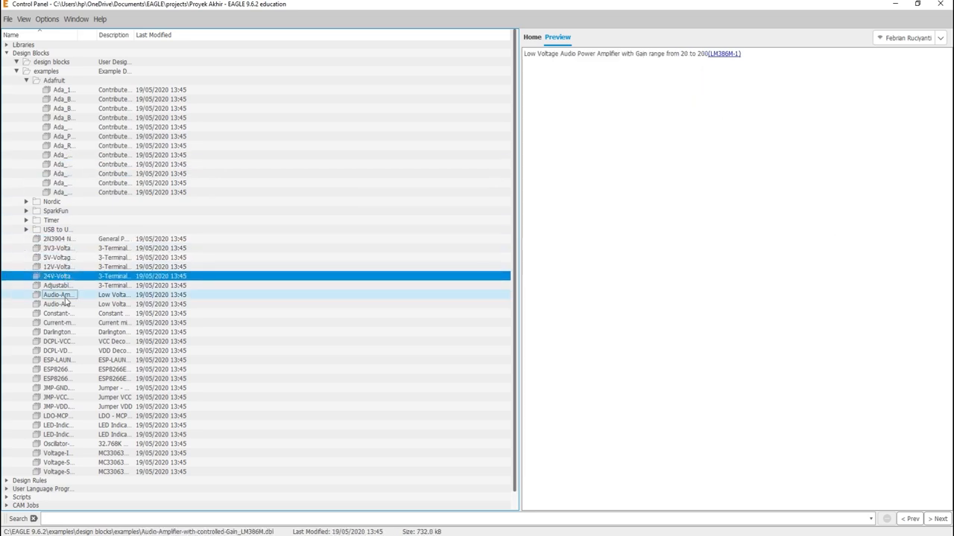
left_click(8, 53)
- Expand the examples under Design Rules and preview the description of default.dru
left_click(7, 61)
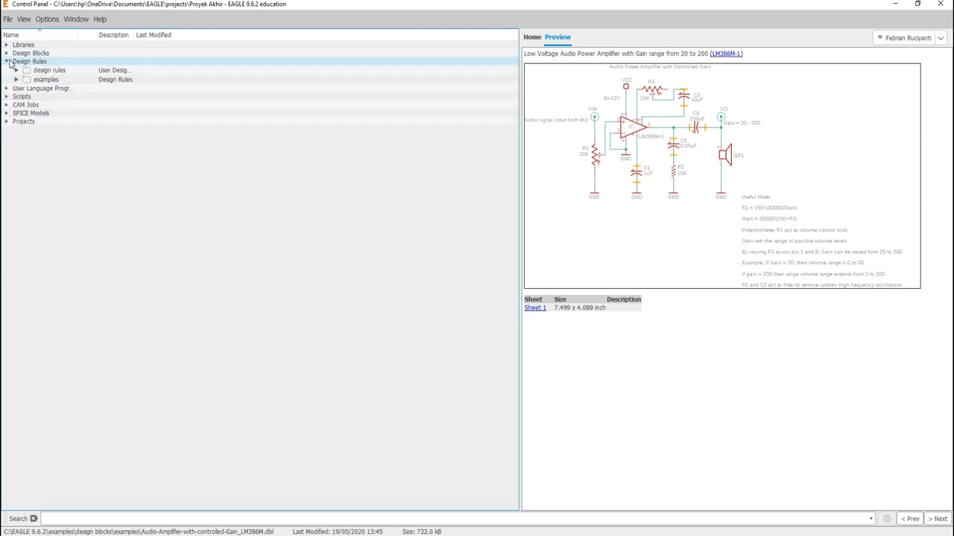
left_click(13, 70)
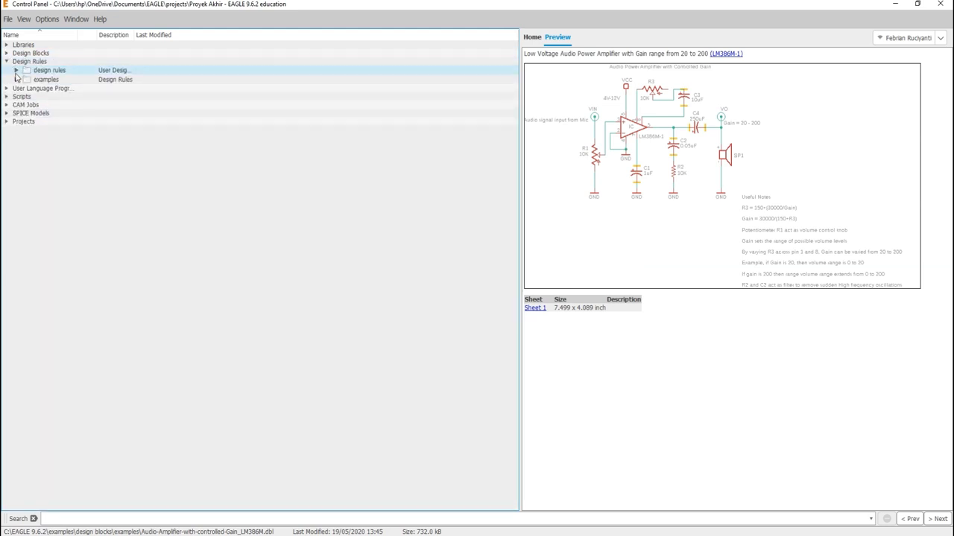
left_click(16, 79)
left_click(17, 79)
left_click(25, 108)
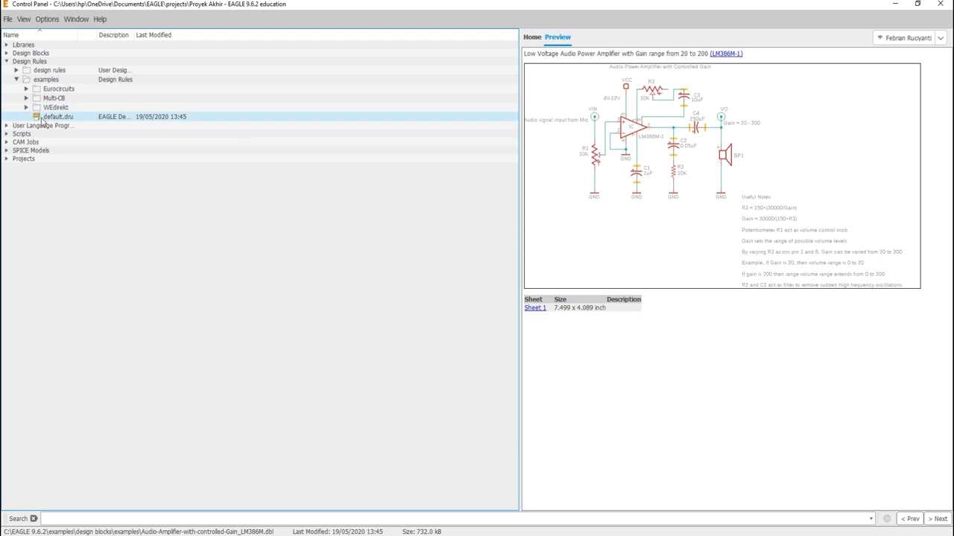
left_click(31, 116)
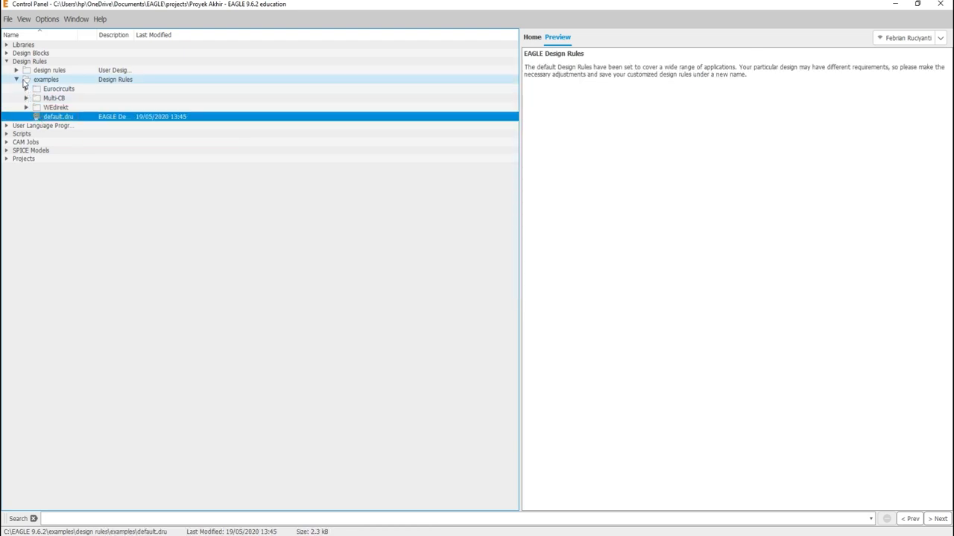
- Preview several one- and two-layer rule files in the Eurocircuits eC_Advanced folder, and collapse Design Rules
left_click(26, 89)
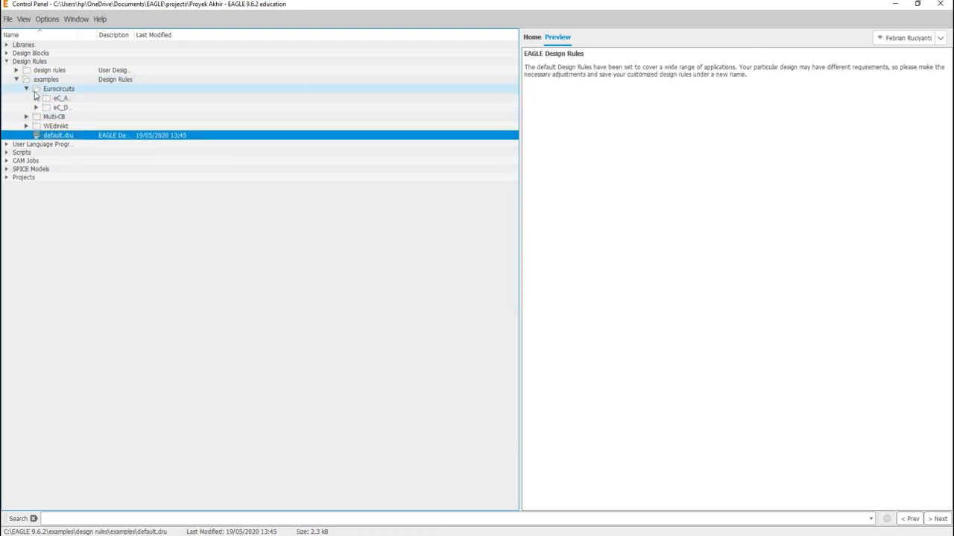
left_click(36, 98)
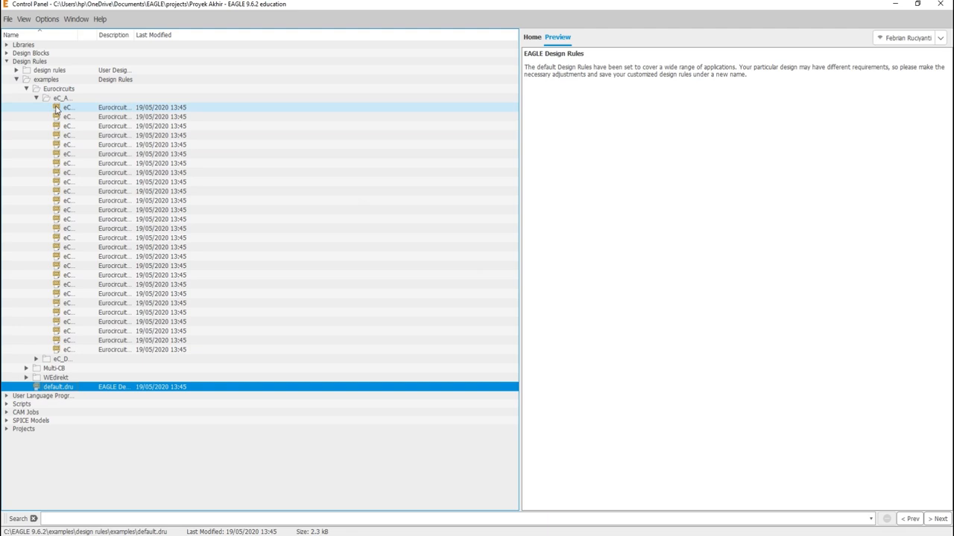
left_click(62, 117)
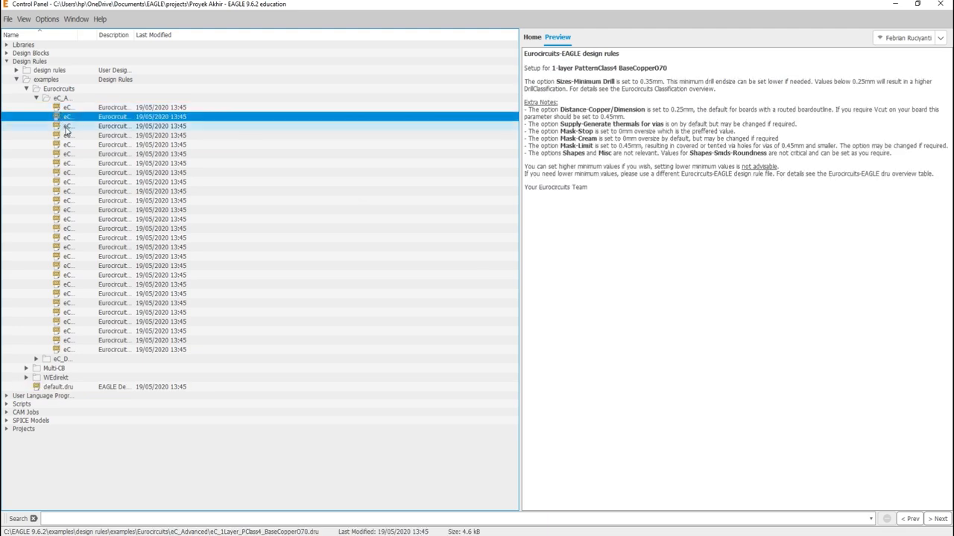
left_click(71, 135)
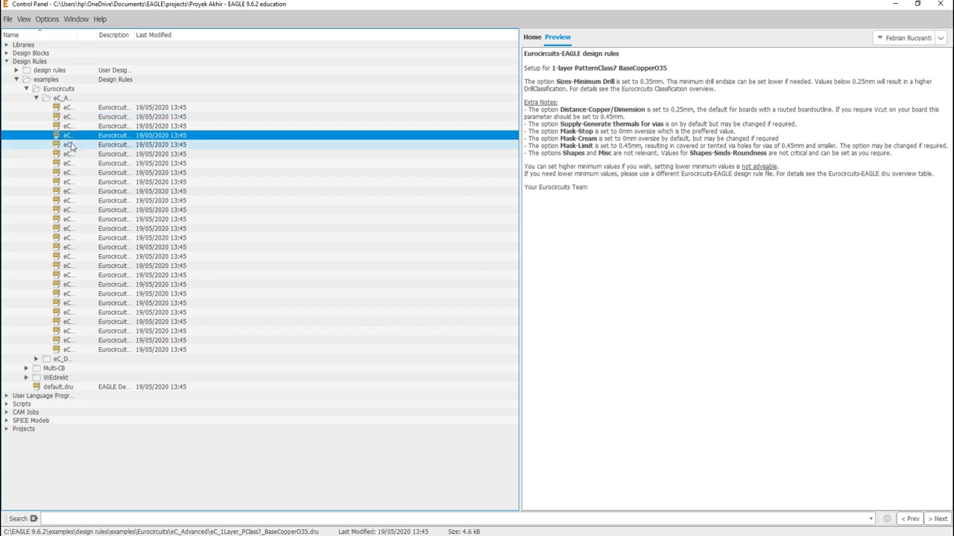
left_click(71, 148)
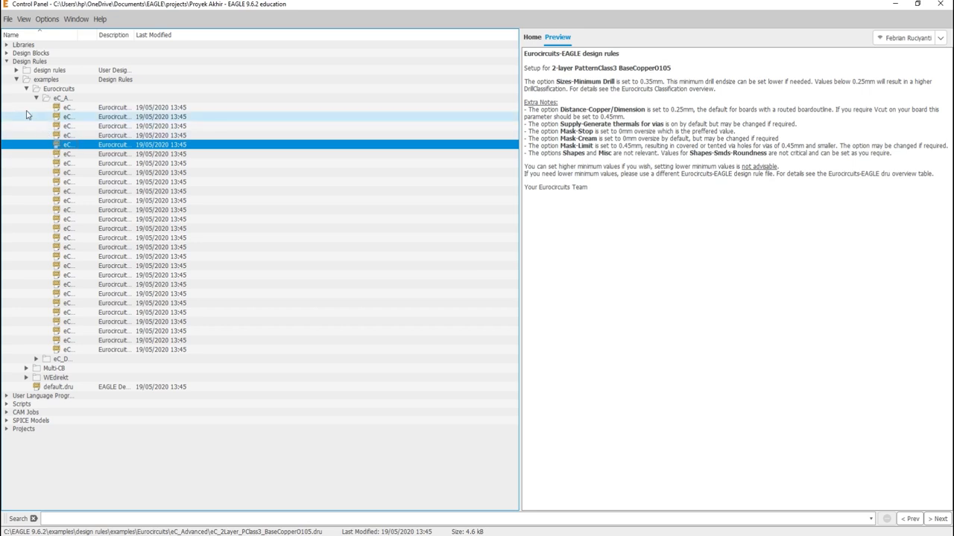
left_click(7, 61)
- Expand the User Language Programs, Scripts and CAM Jobs categories to view their folders
left_click(7, 70)
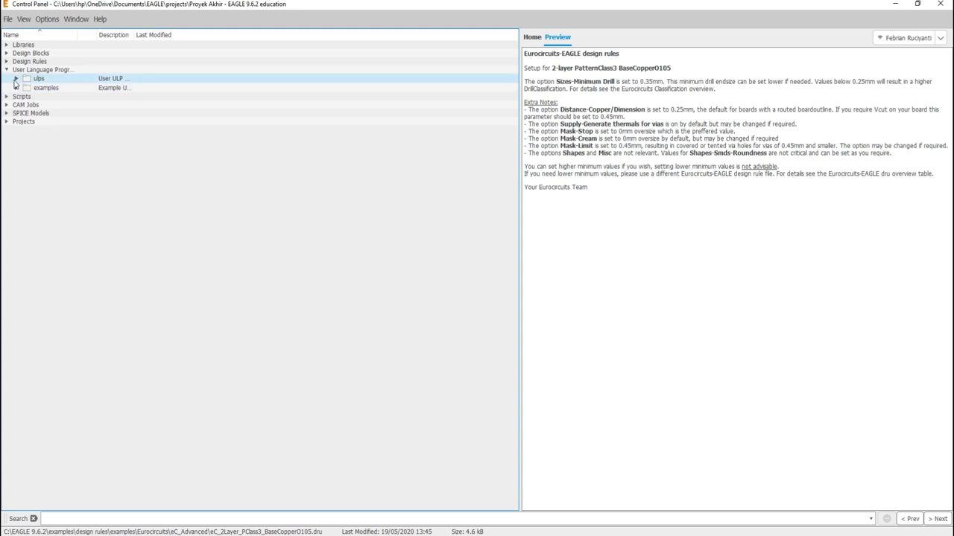
left_click(7, 96)
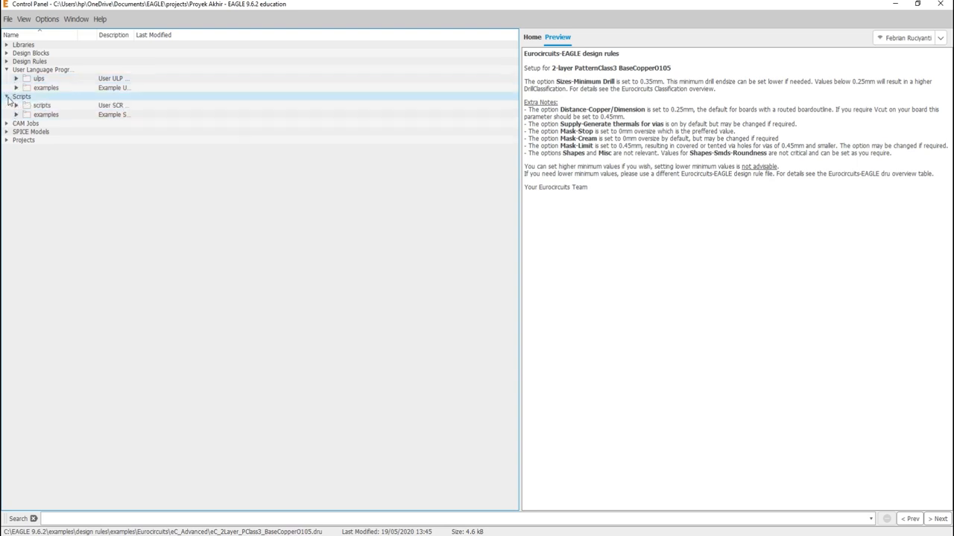
left_click(7, 123)
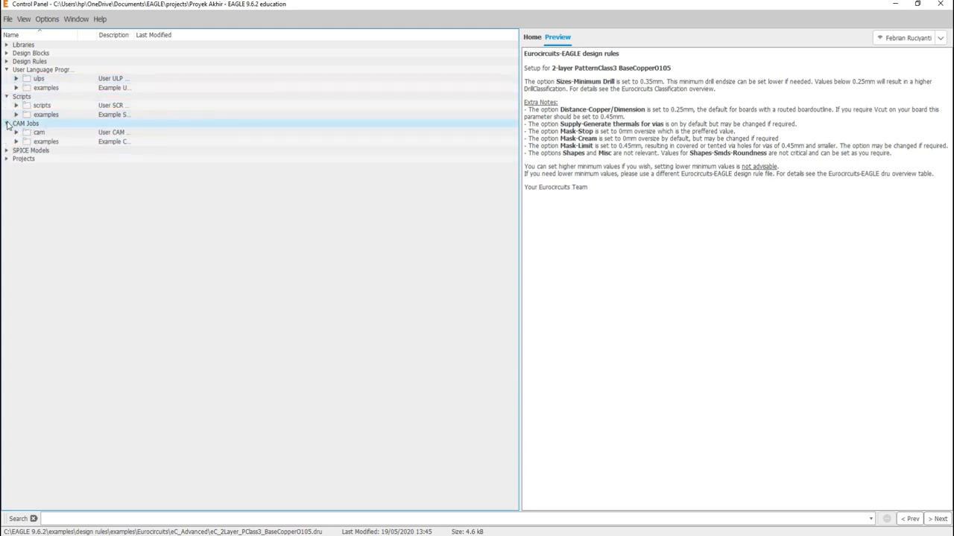
- Expand the ulps folder under User Language Programs and preview the description of example.ulp
left_click(15, 79)
left_click(33, 88)
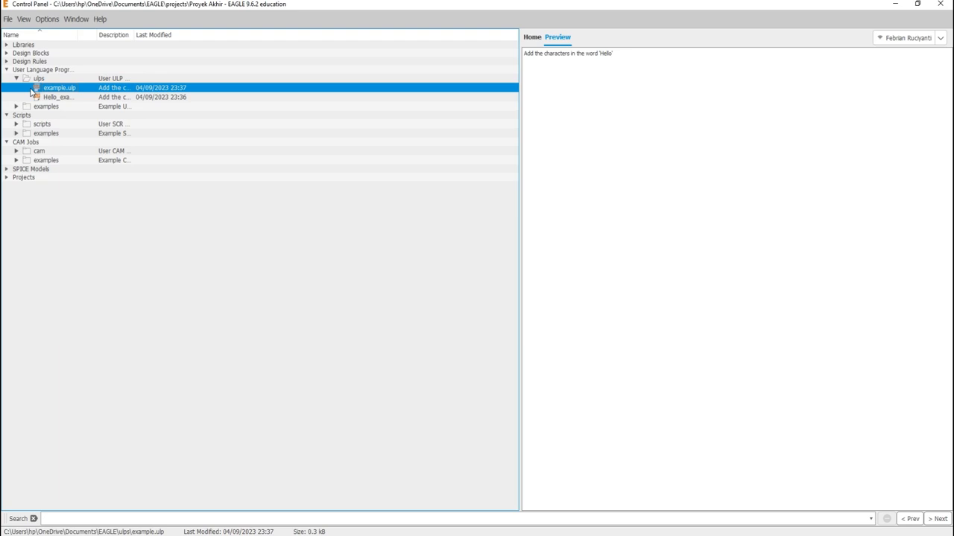
- Open example.ulp and Hello_example.ulp in the text editor to read their code, and collapse User Language Programs
double_click(50, 90)
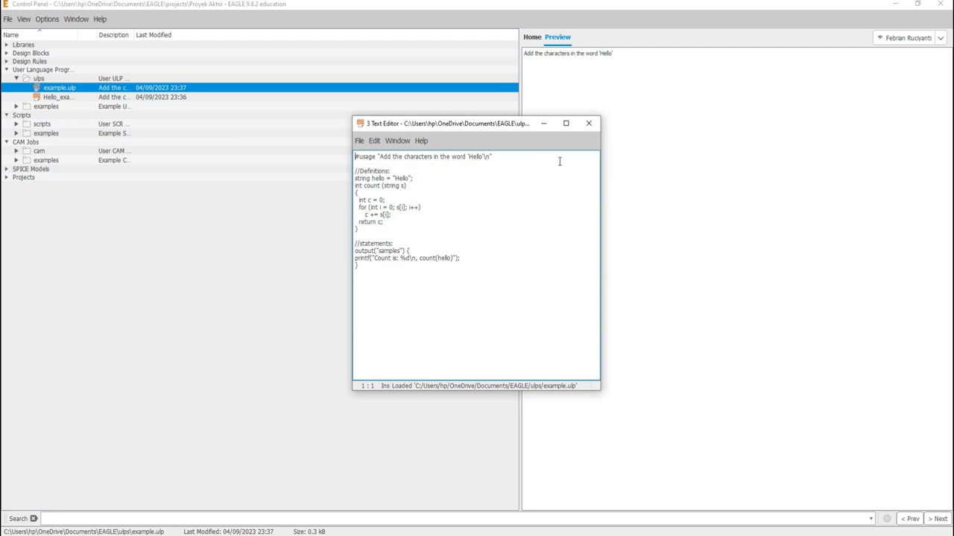
left_click(543, 125)
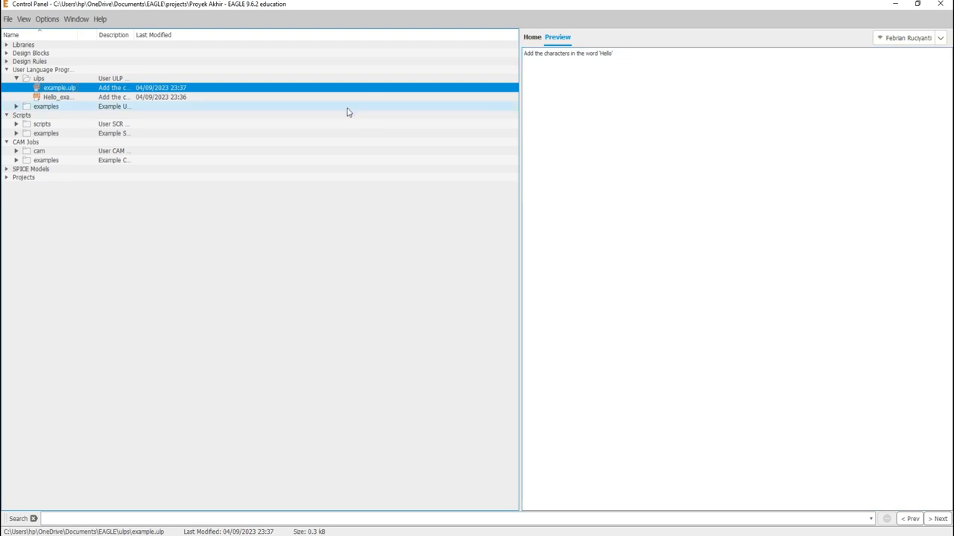
double_click(179, 97)
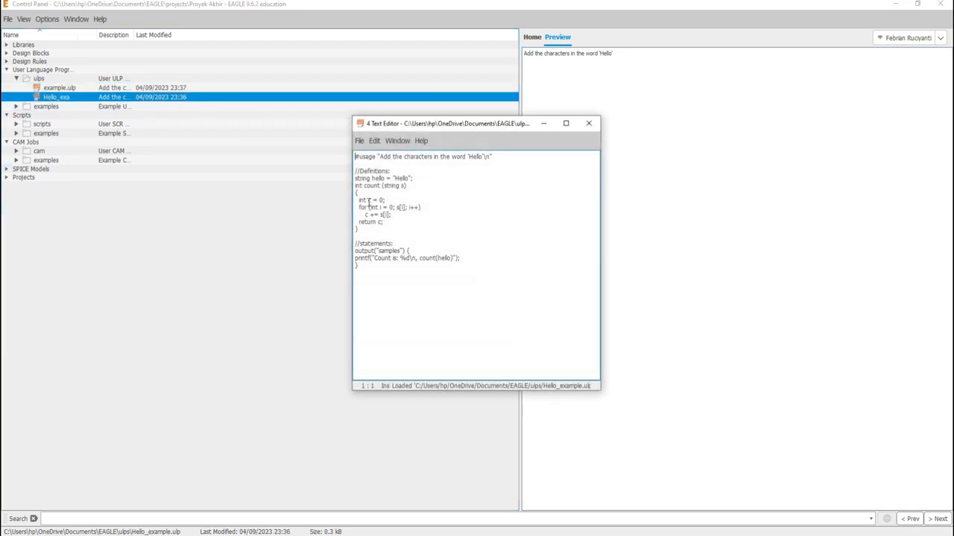
left_click_drag(355, 171, 420, 176)
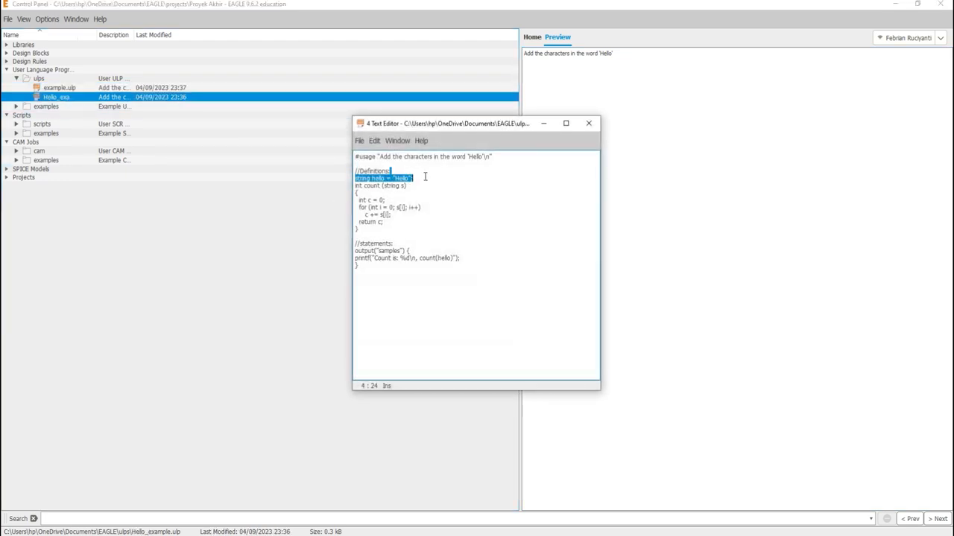
left_click(543, 124)
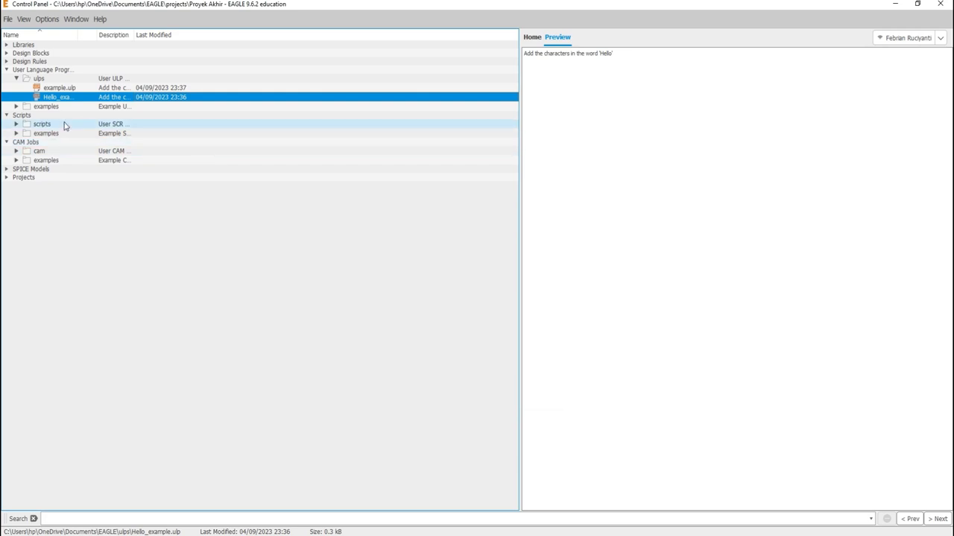
left_click(6, 69)
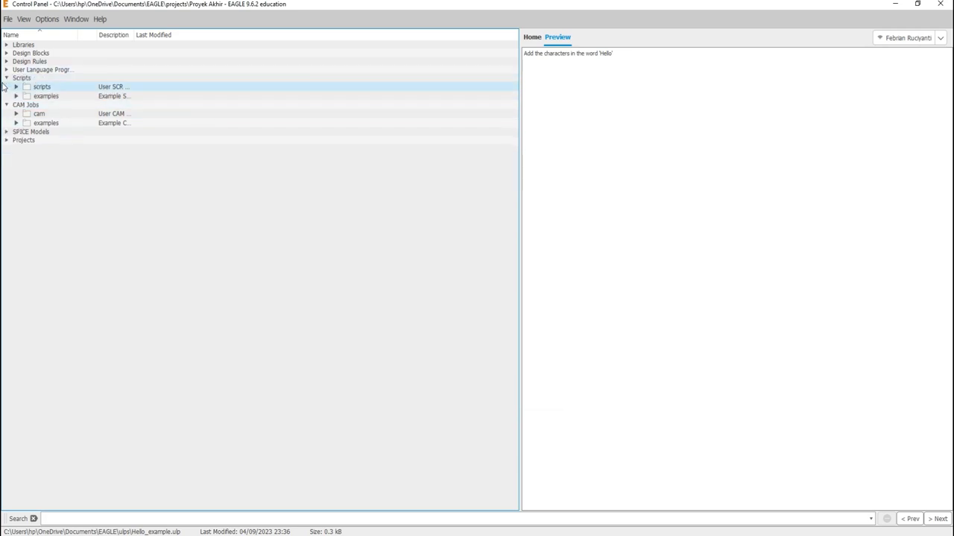
- Open default-assign.scr from the Scripts examples, read through its assignments to the end, and close it and collapse Scripts
left_click(16, 96)
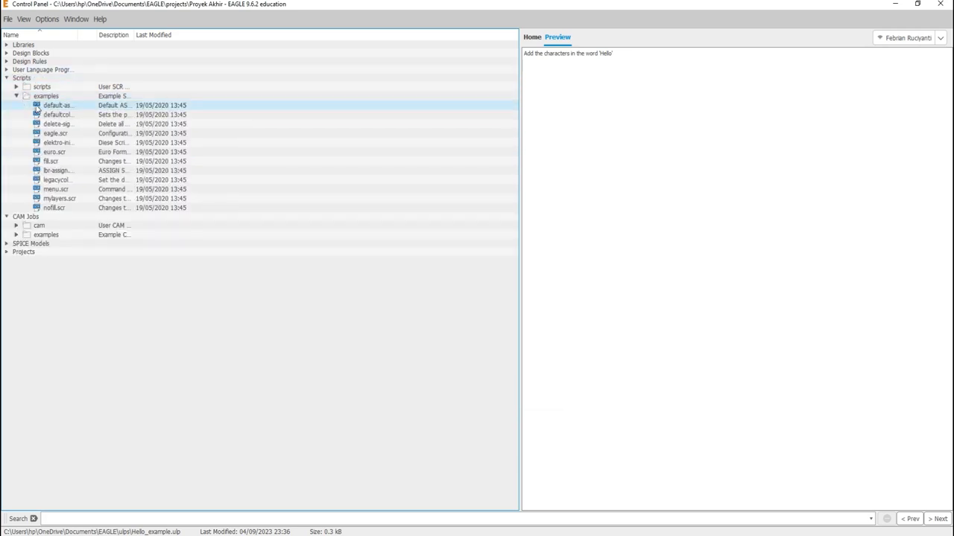
left_click(36, 107)
double_click(37, 107)
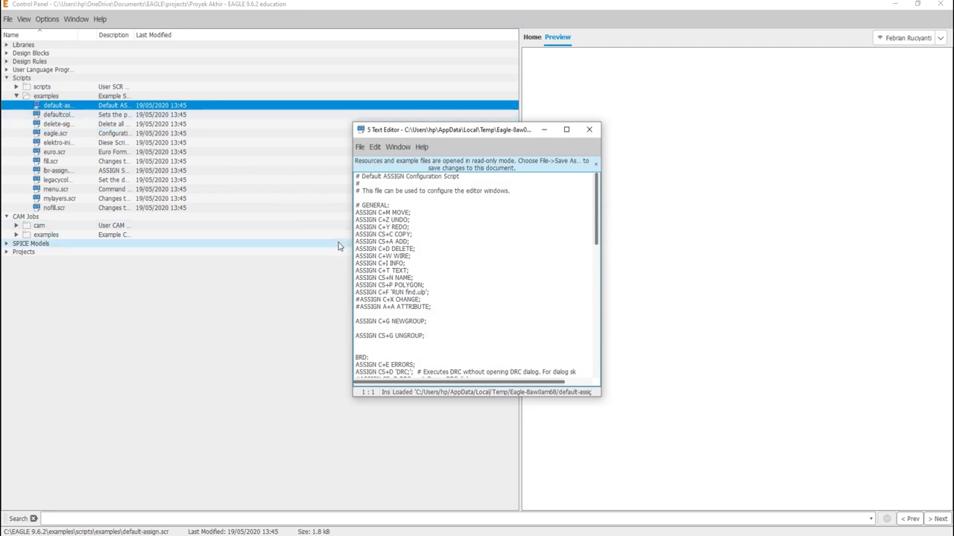
scroll(405, 237, "down", 15)
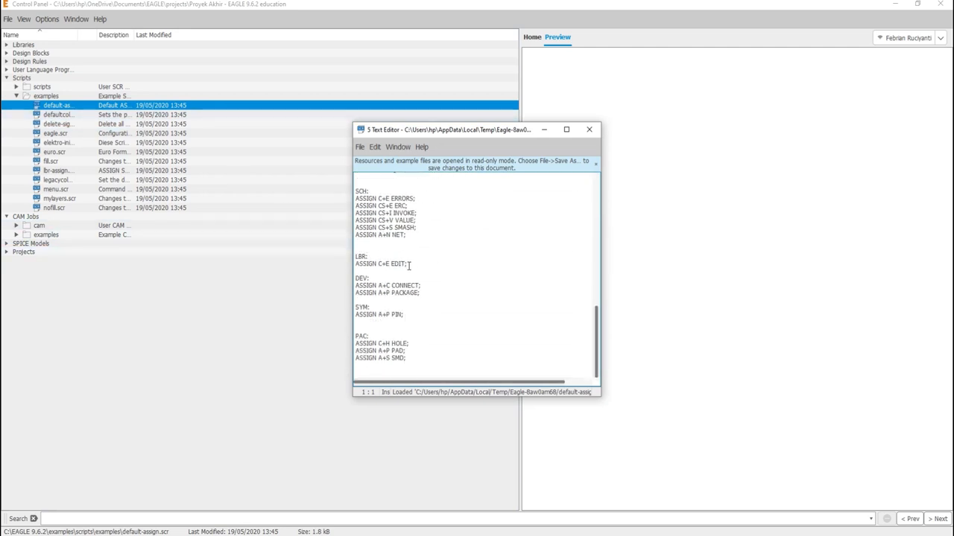
left_click(585, 134)
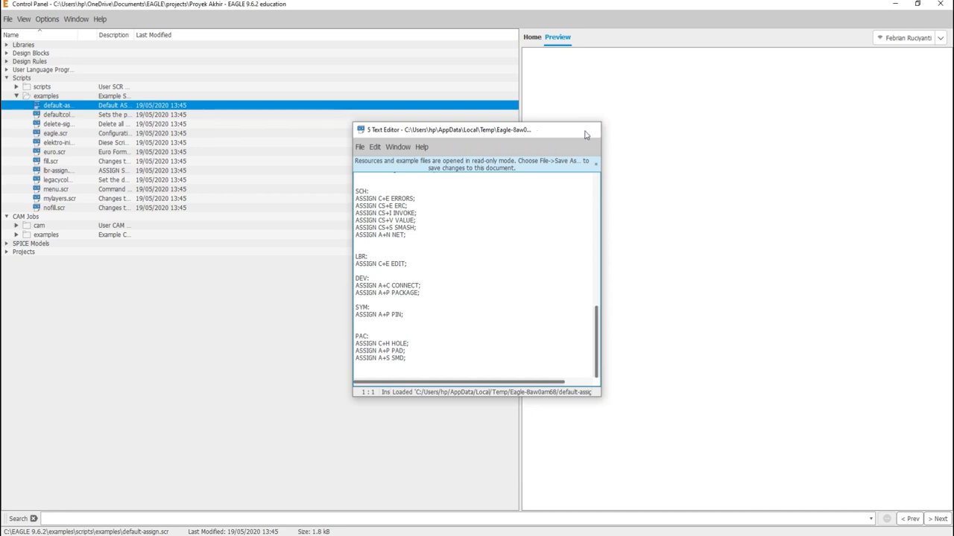
left_click(16, 95)
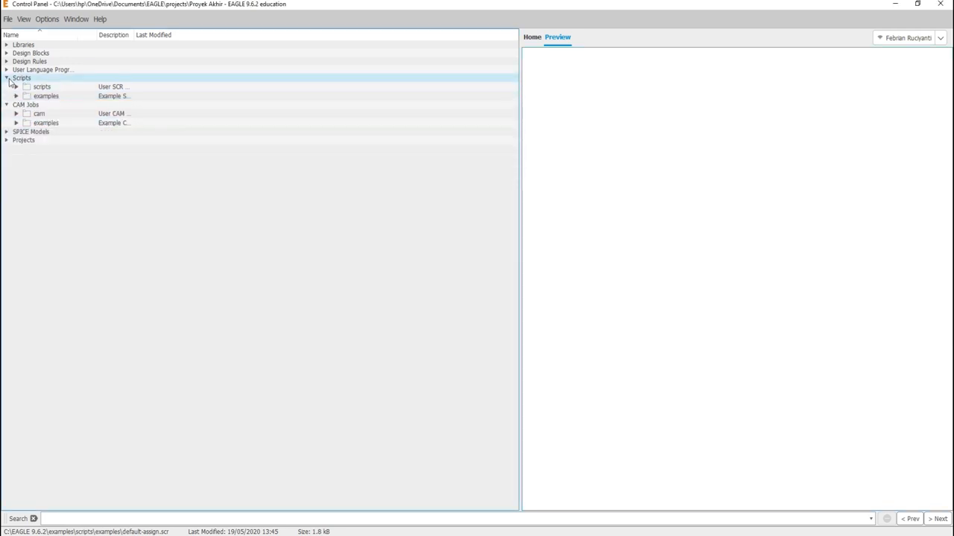
left_click(6, 78)
- Preview example_2_layer.cam and the Third Party folder's Beta Layout entry in the CAM Jobs examples, and collapse CAM Jobs
left_click(17, 105)
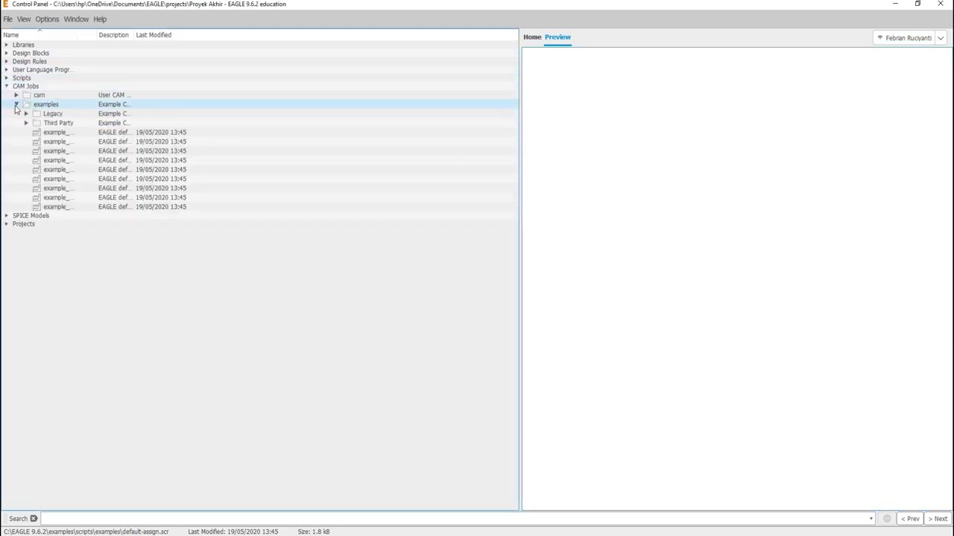
left_click(44, 142)
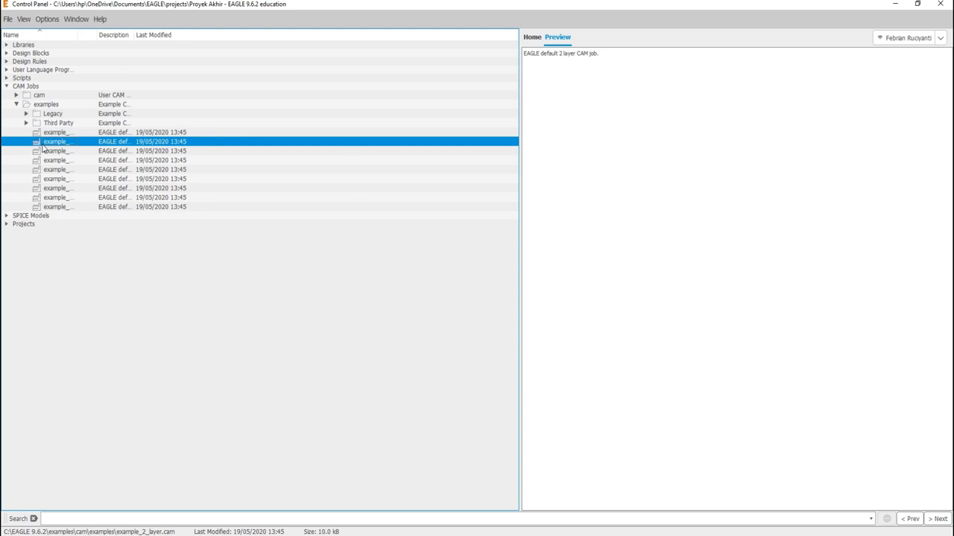
left_click(25, 125)
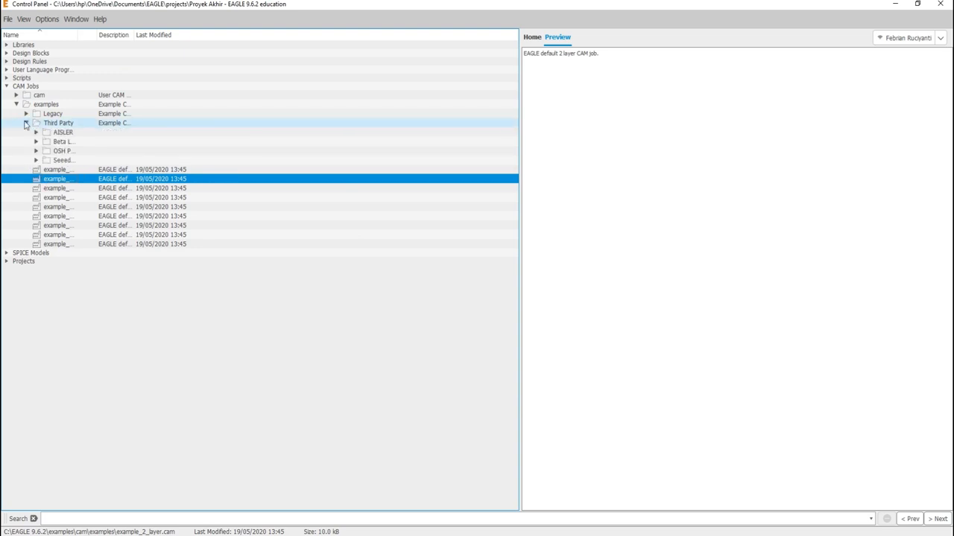
left_click(50, 141)
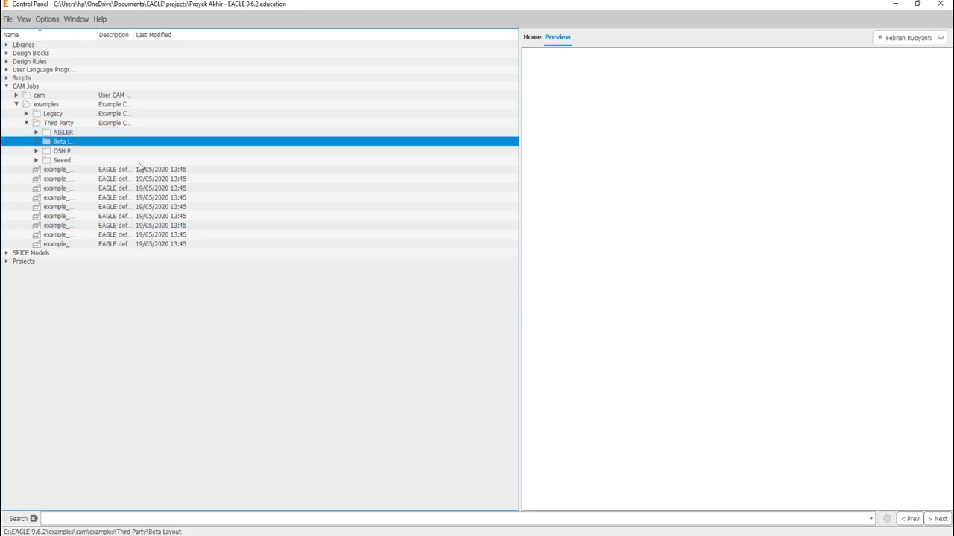
left_click(6, 86)
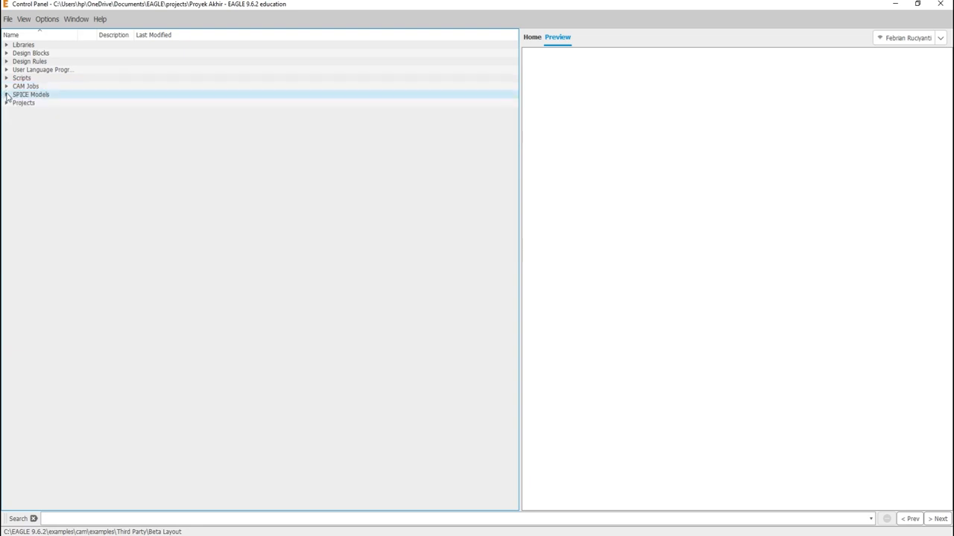
- Expand the SPICE Models examples, preview the description of DRIVERD4.mdl, and collapse SPICE Models
left_click(7, 94)
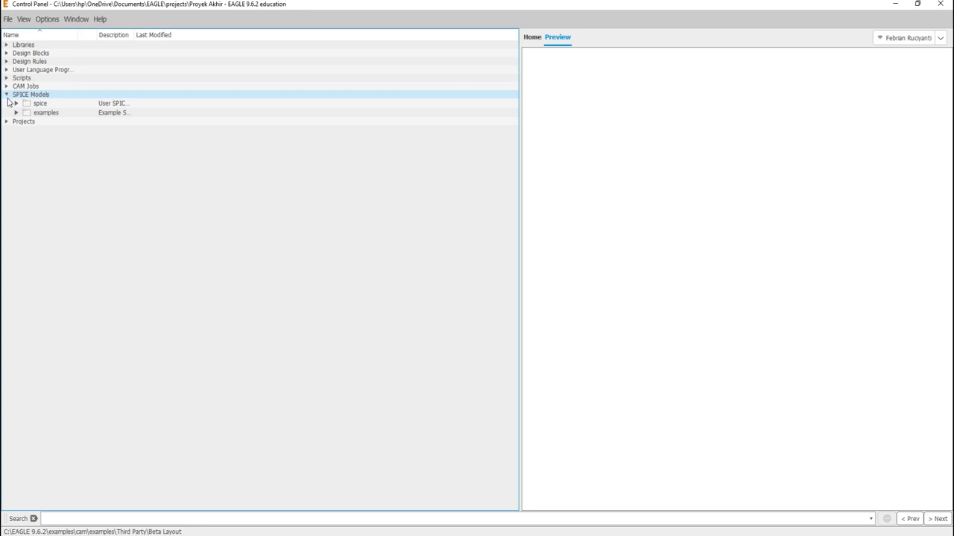
left_click(16, 112)
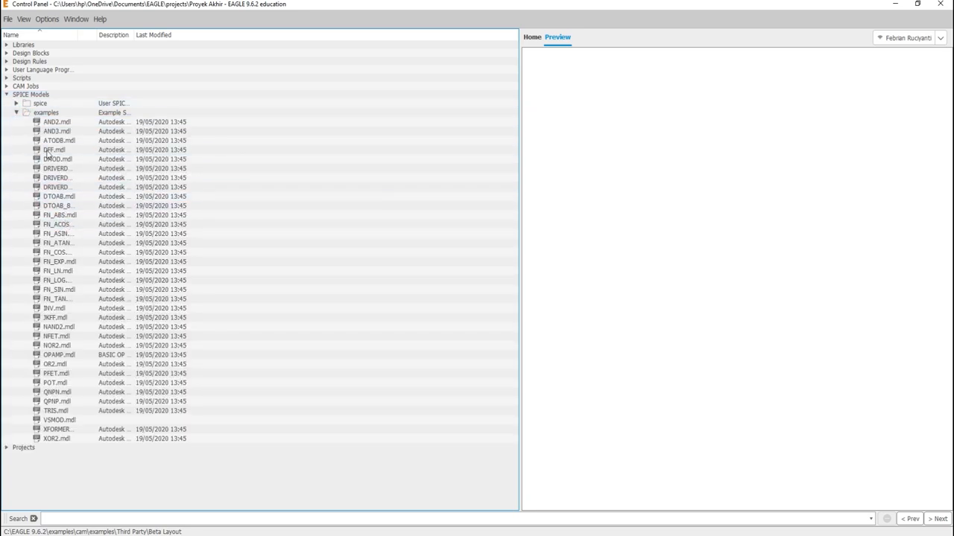
left_click(91, 159)
left_click(81, 179)
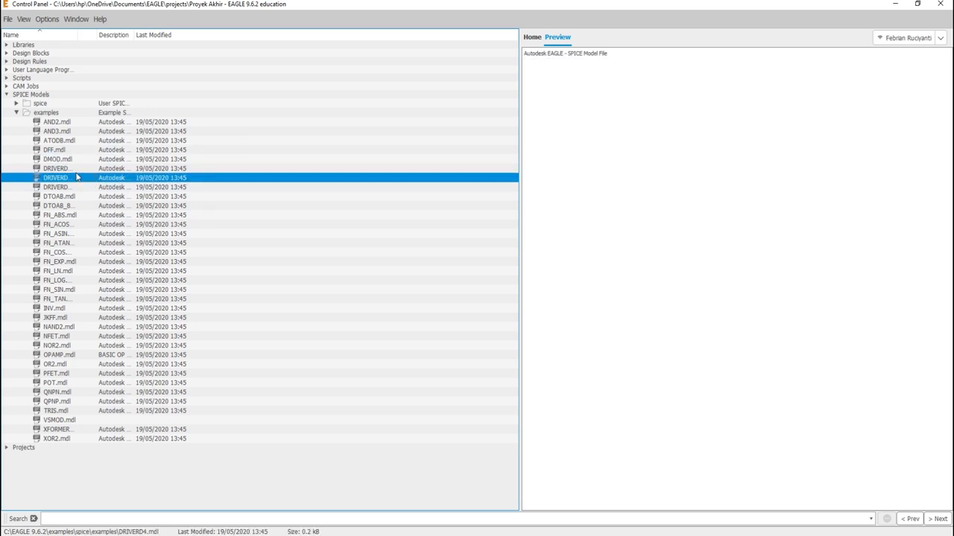
left_click(16, 113)
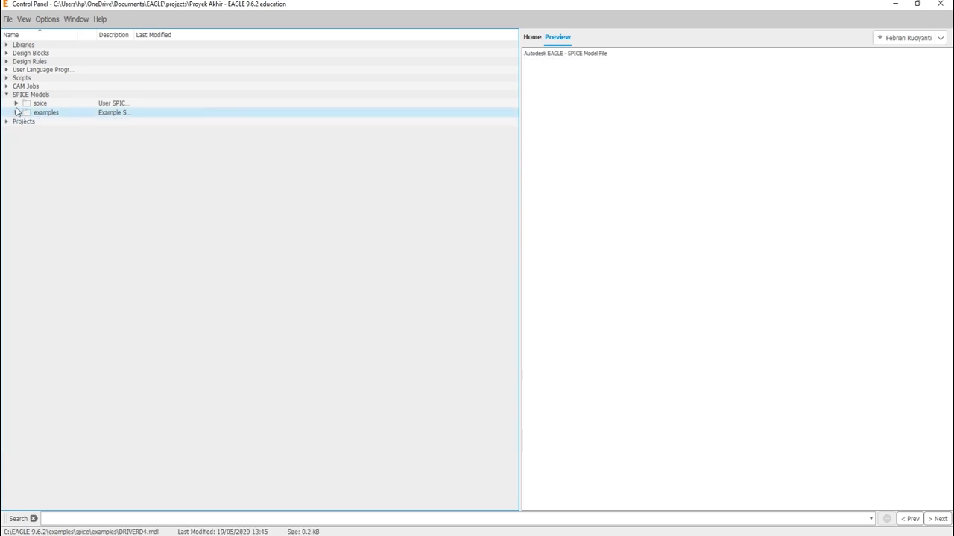
left_click(6, 95)
- Expand Projects, view the commands available for My First Project, and preview untitled.sch.sim.txt in Proyek Akhir
left_click(6, 102)
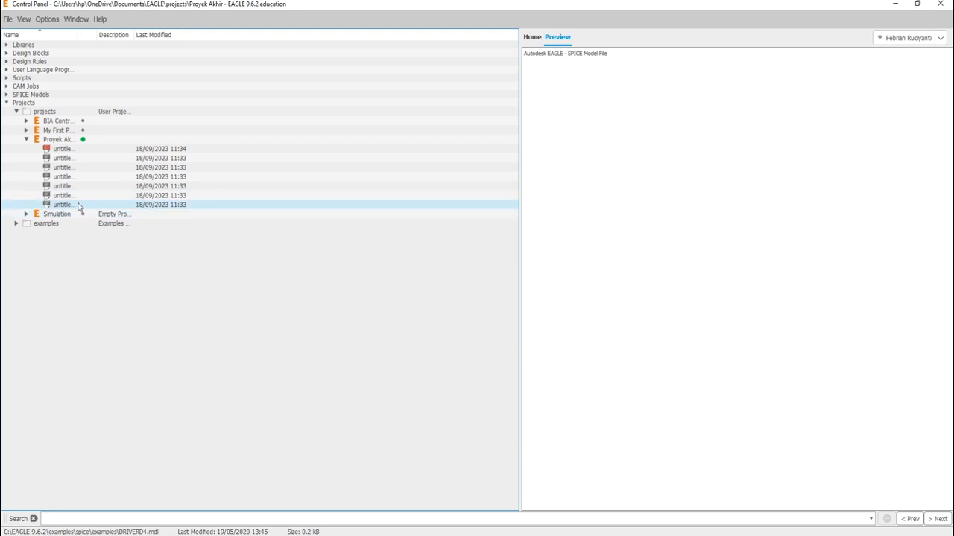
right_click(73, 130)
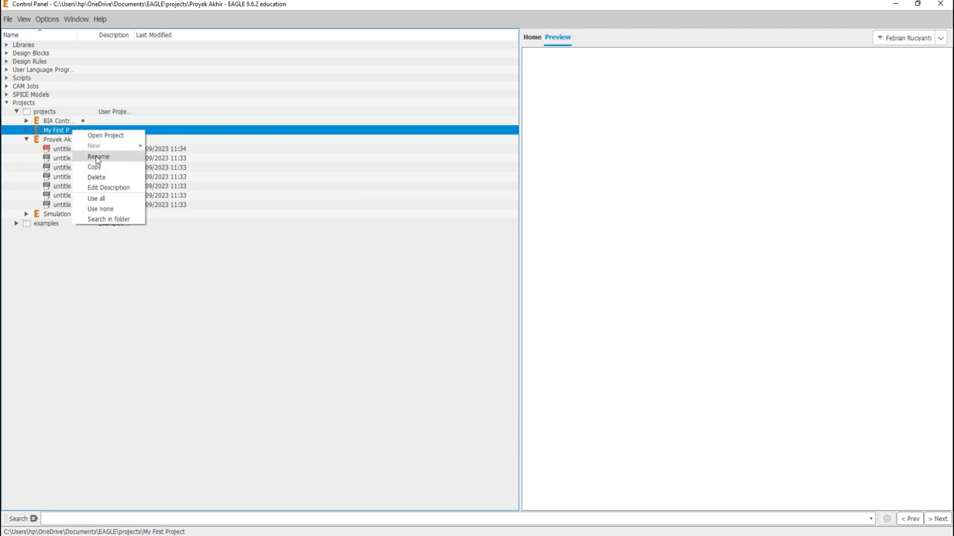
left_click(113, 201)
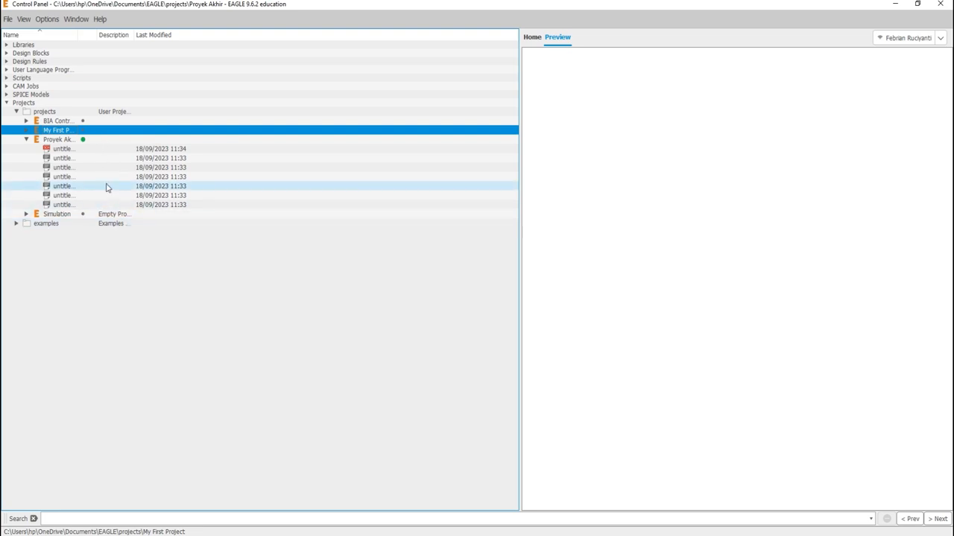
left_click(106, 186)
- Expand My First Project to view its files and available commands, and collapse it
left_click(27, 130)
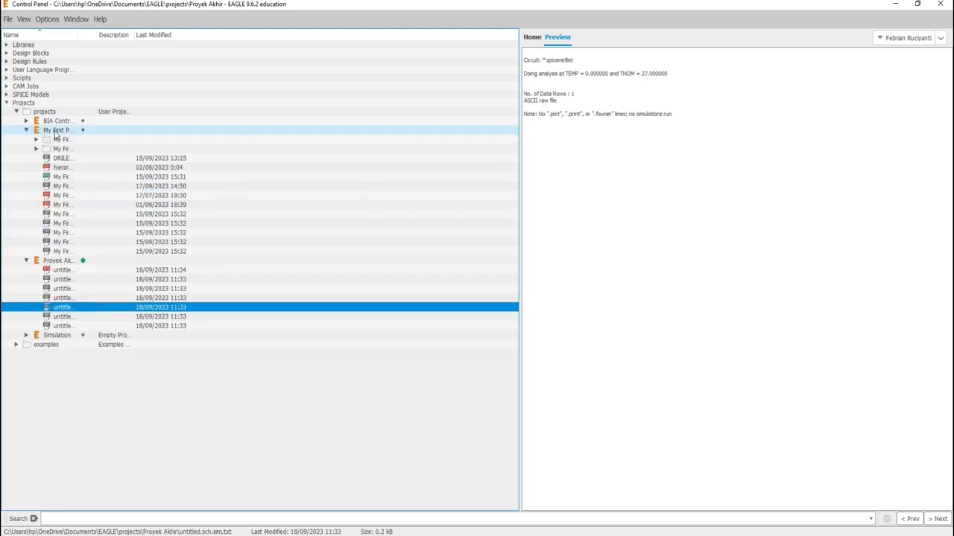
right_click(65, 132)
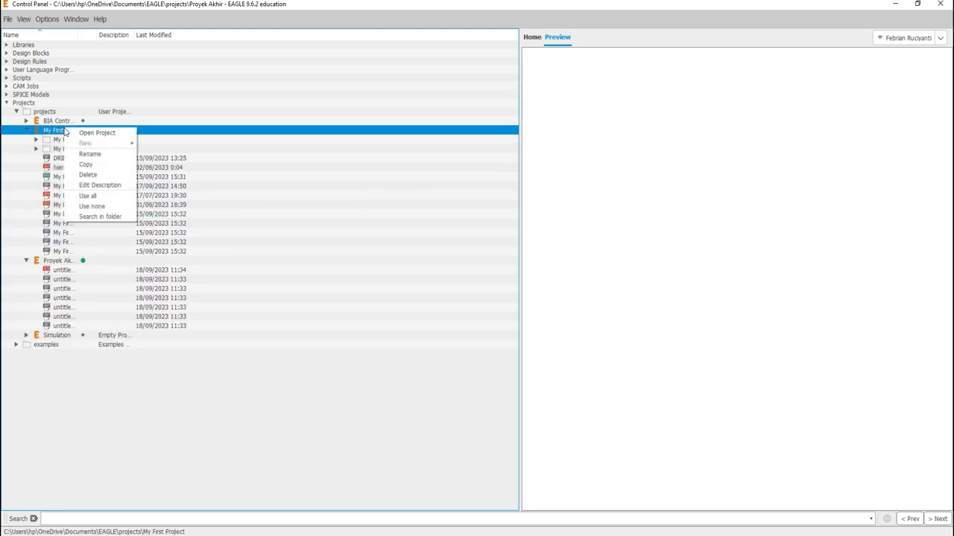
left_click(150, 147)
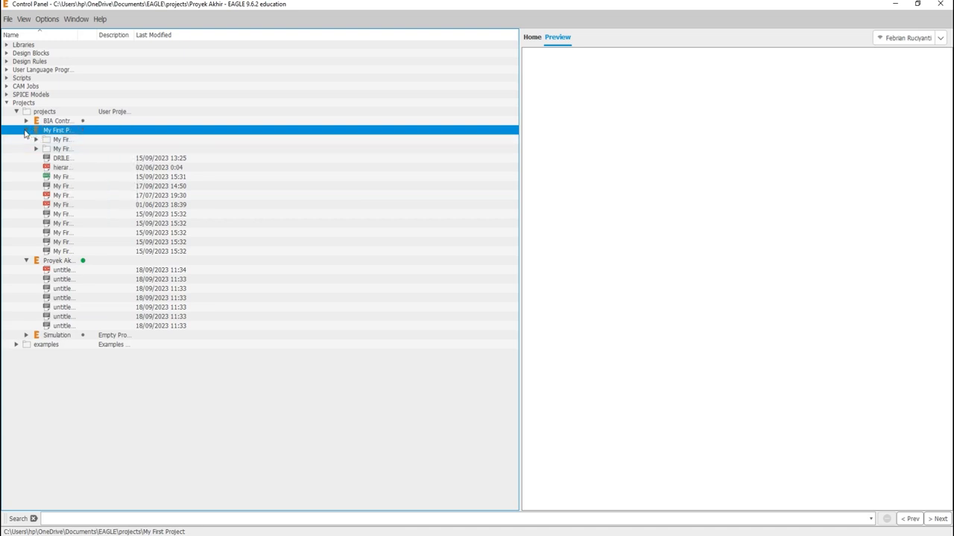
left_click(26, 130)
- Expand the project examples and preview the Arduino_MEGA2560_ref.brd and BeagleBone_Black_Wireless.brd boards
left_click(15, 223)
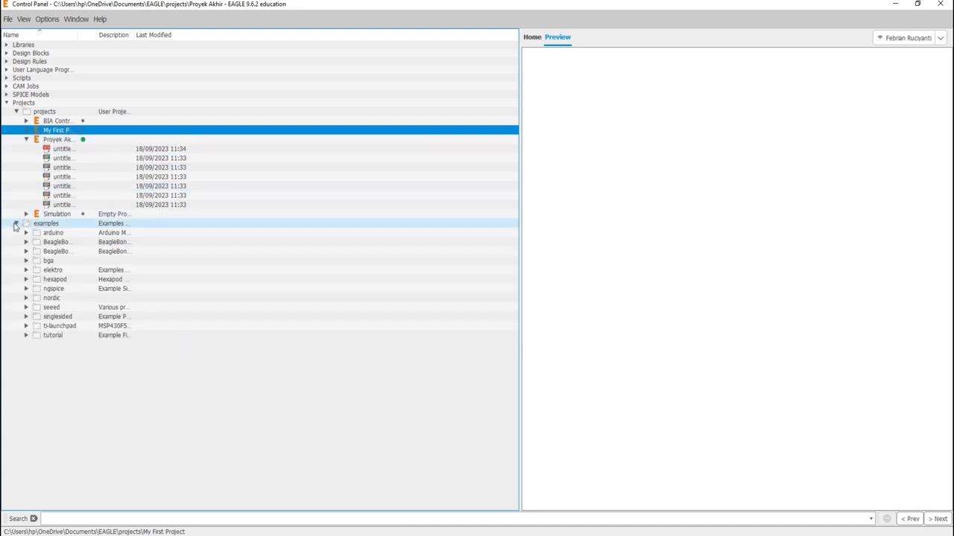
left_click(48, 233)
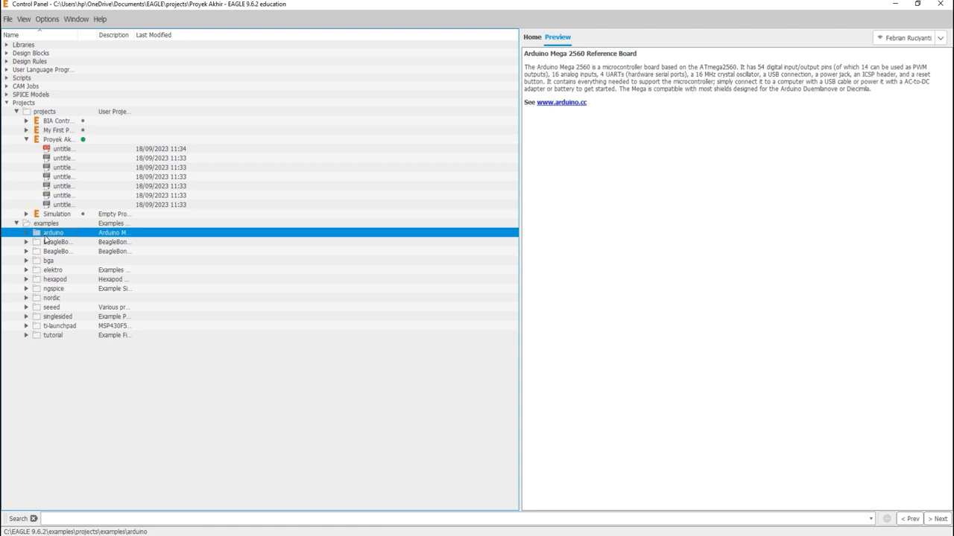
left_click(26, 232)
left_click(39, 243)
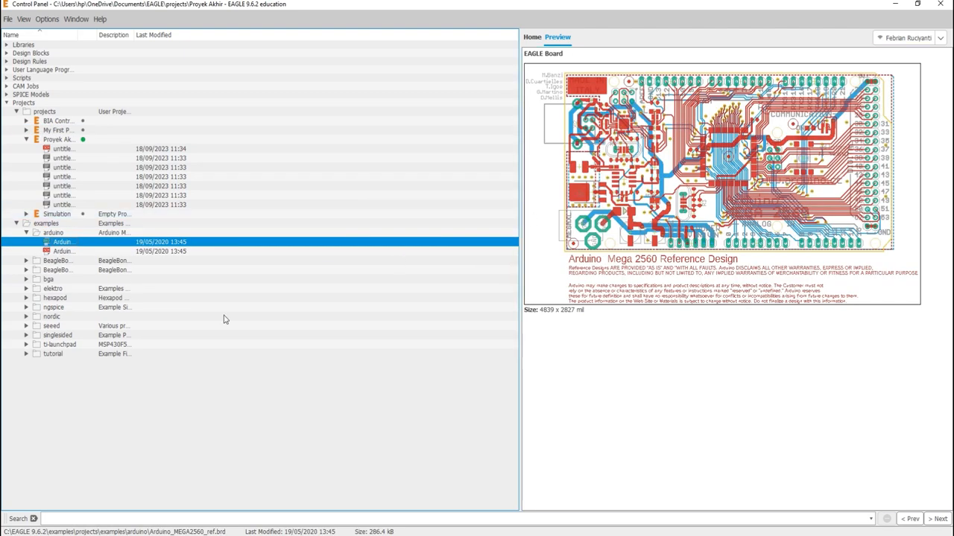
left_click(26, 269)
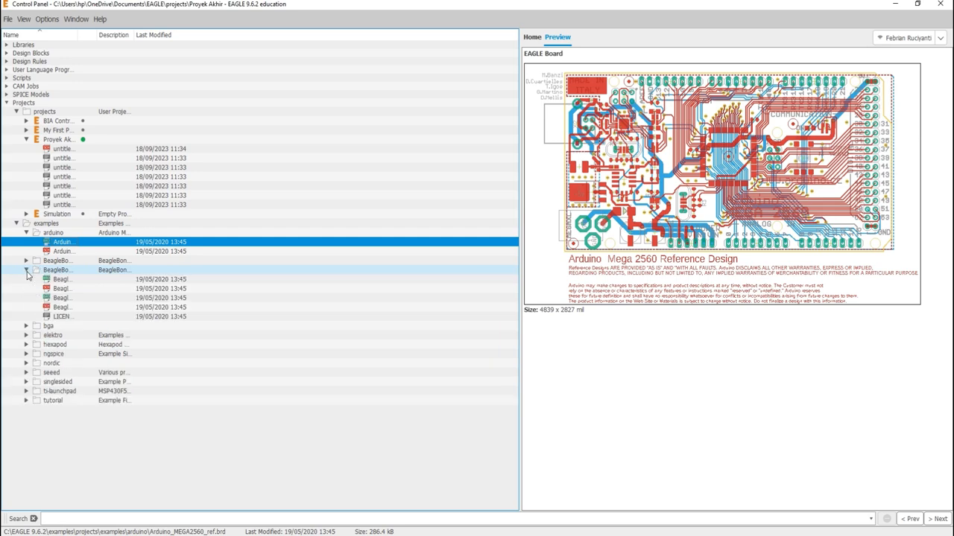
left_click(47, 280)
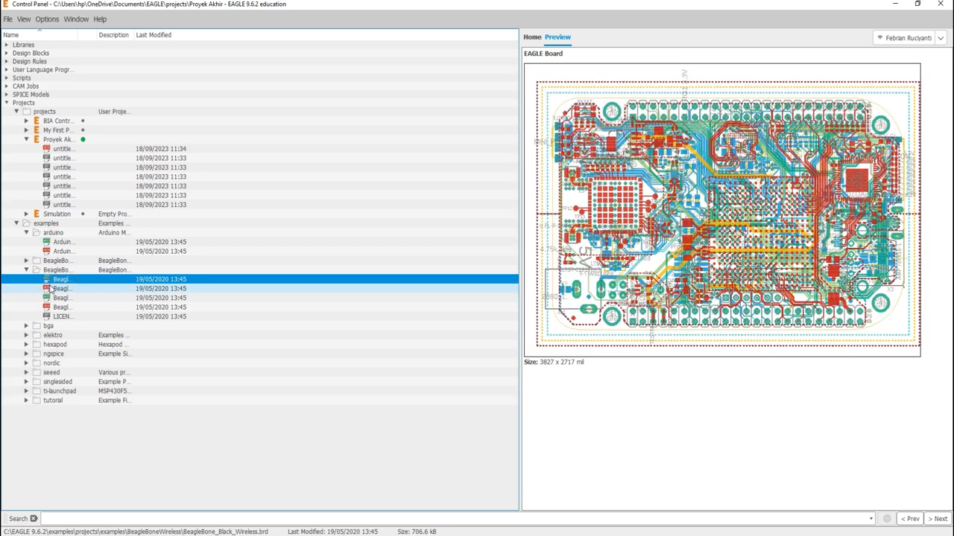
- Expand the Analog folder of the ngspice examples and preview the diode.sch schematic in the diode project
left_click(26, 354)
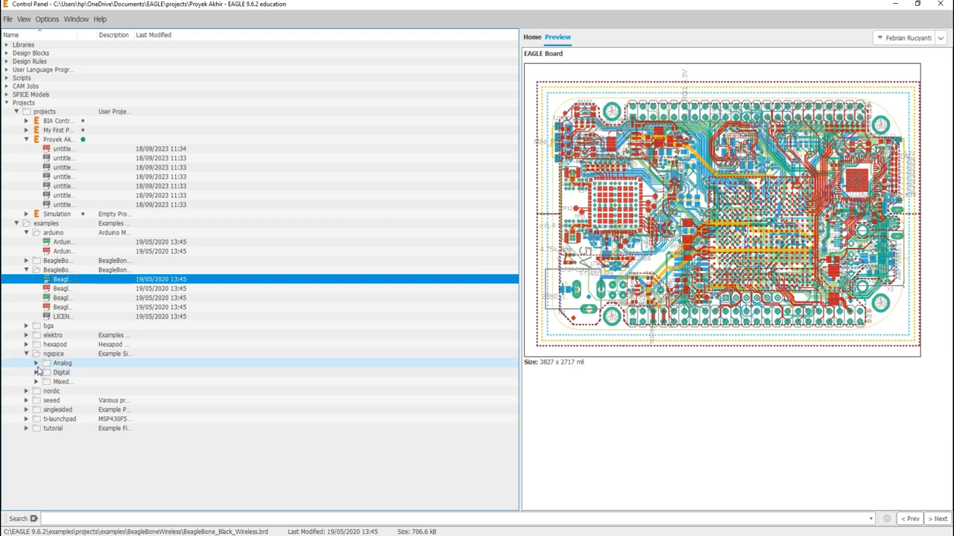
left_click(36, 364)
scroll(41, 363, "down", 2)
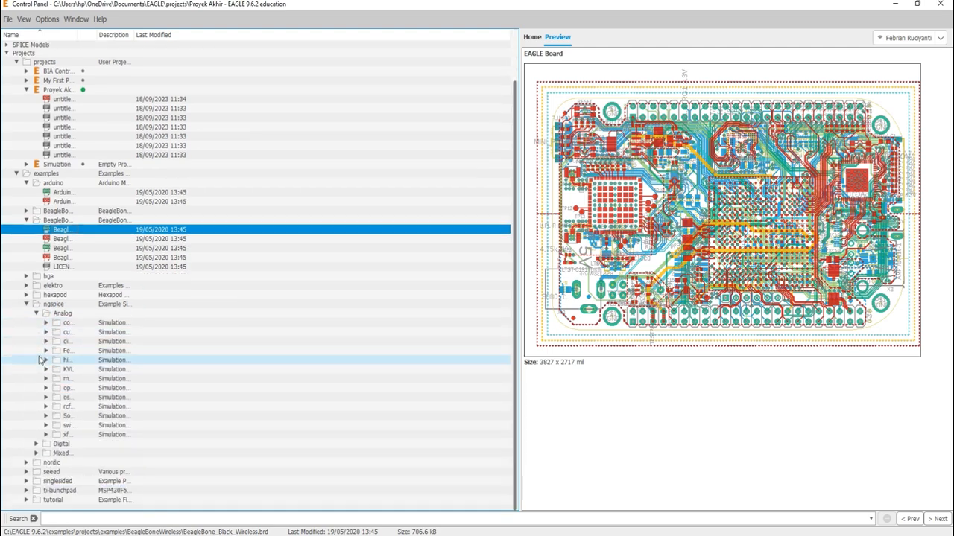
left_click(46, 342)
left_click(64, 351)
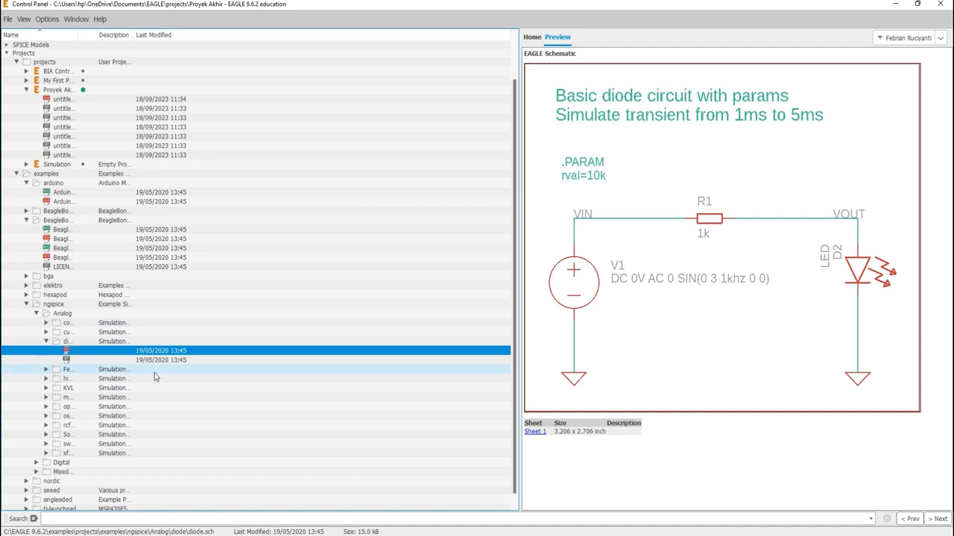
scroll(30, 283, "up", 2)
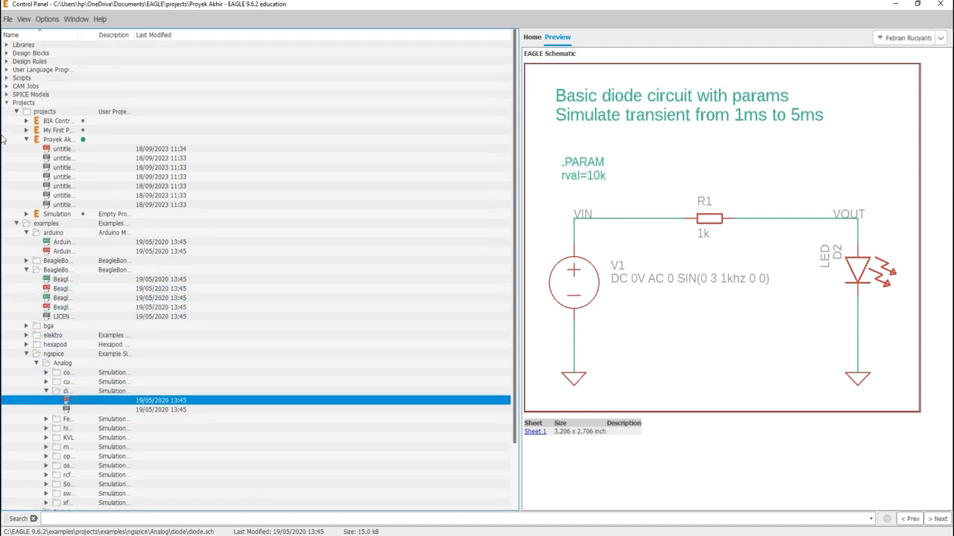
- Collapse the Projects category and create a new project named My First Project
left_click(7, 104)
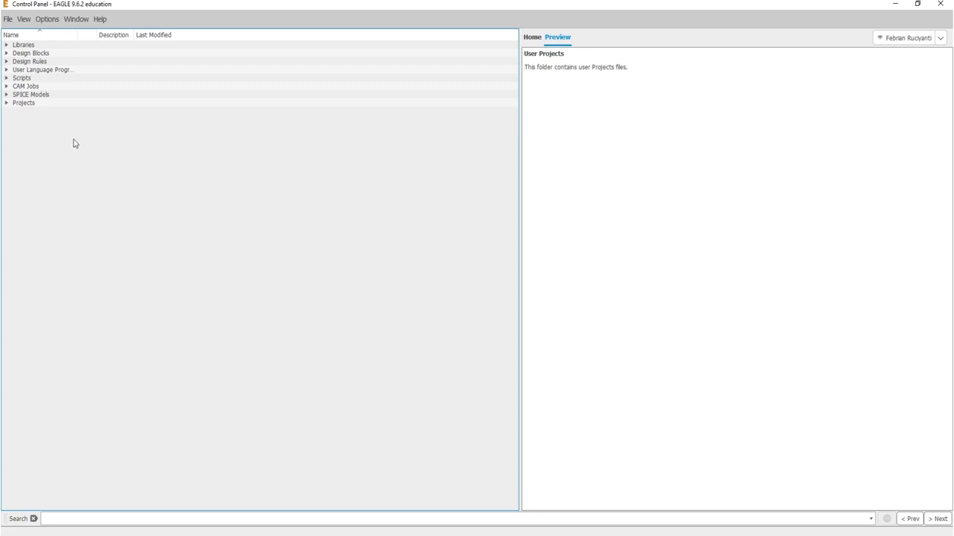
left_click(8, 20)
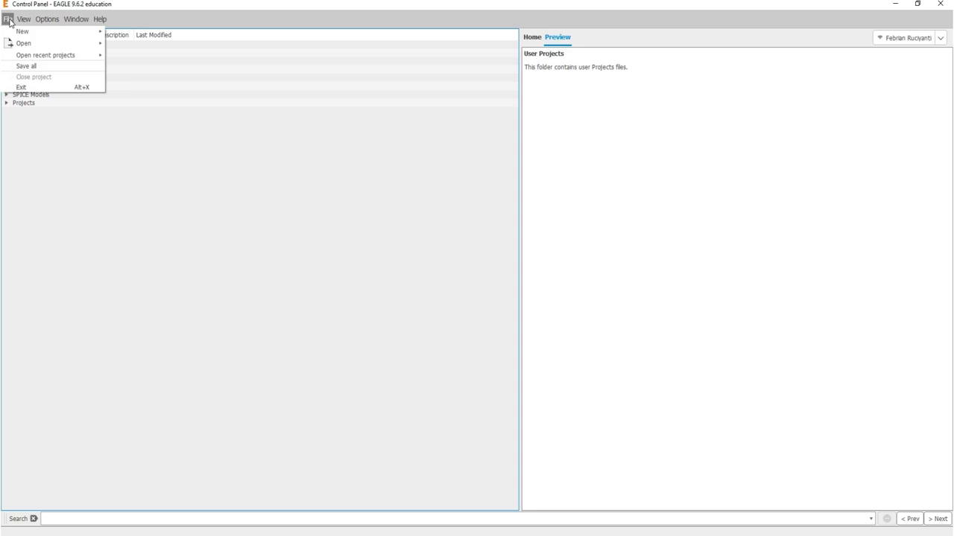
mouse_move(72, 37)
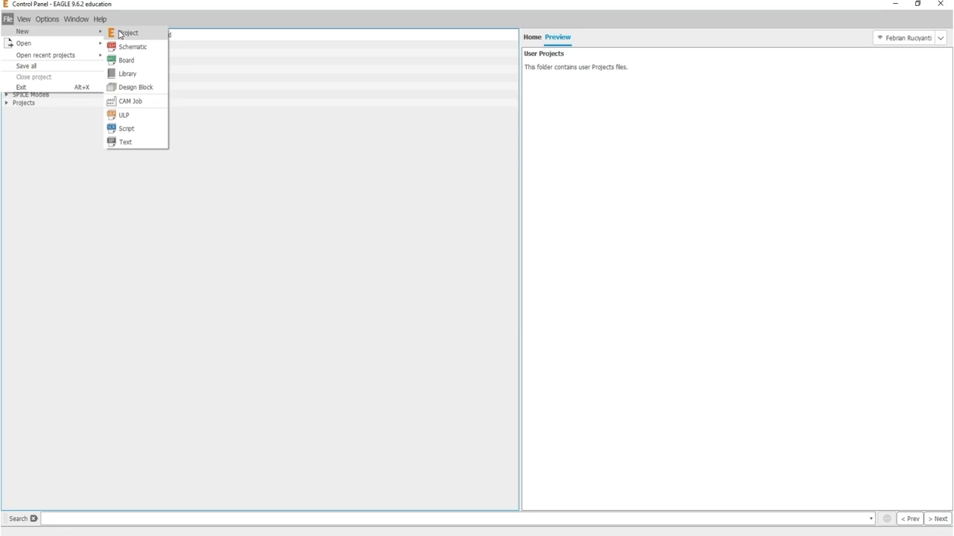
left_click(120, 34)
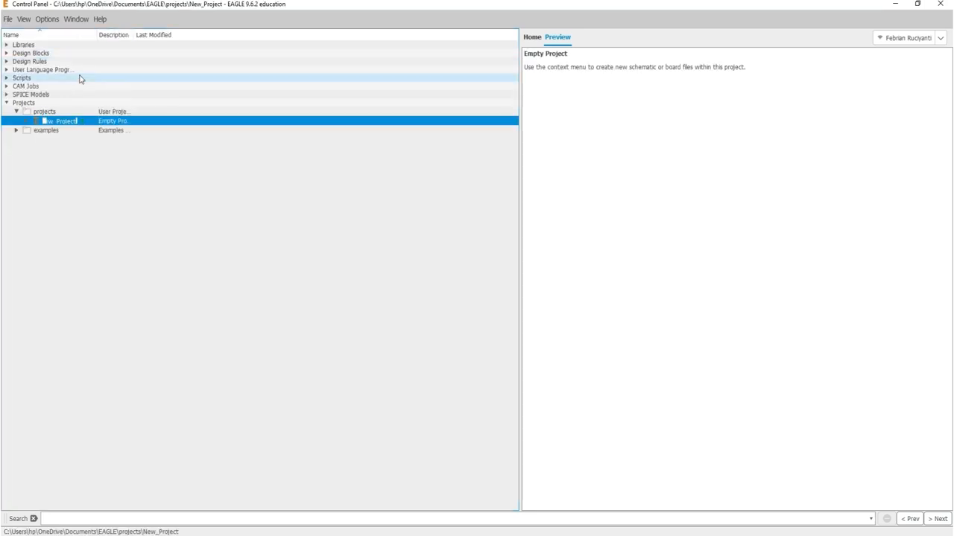
type("My First Project")
key("Return")
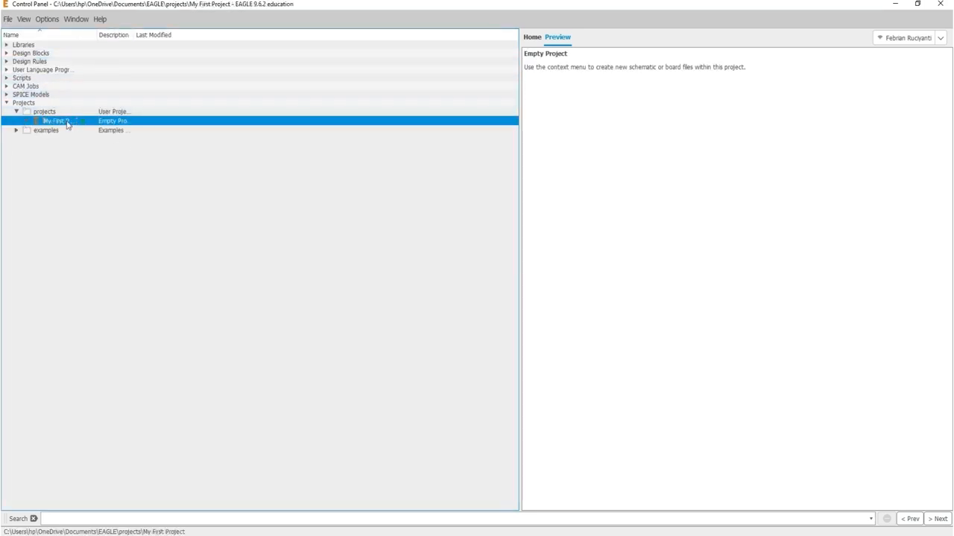
- Create a new schematic in My First Project and maximize its editor window
right_click(67, 125)
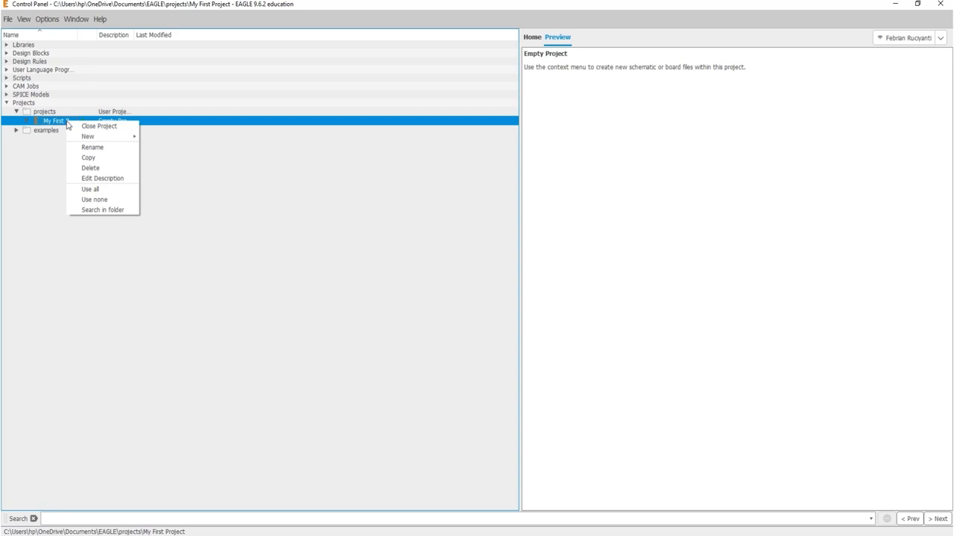
mouse_move(90, 139)
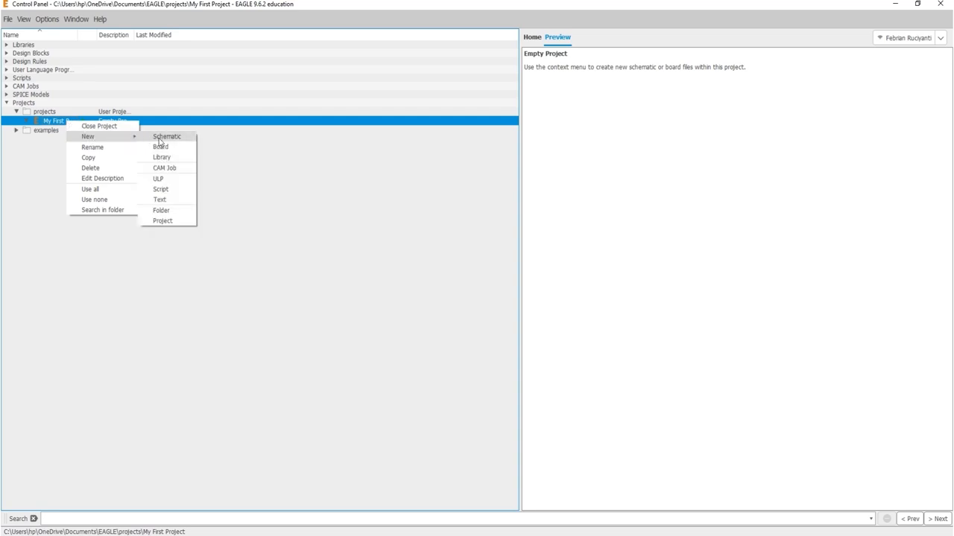
left_click(159, 142)
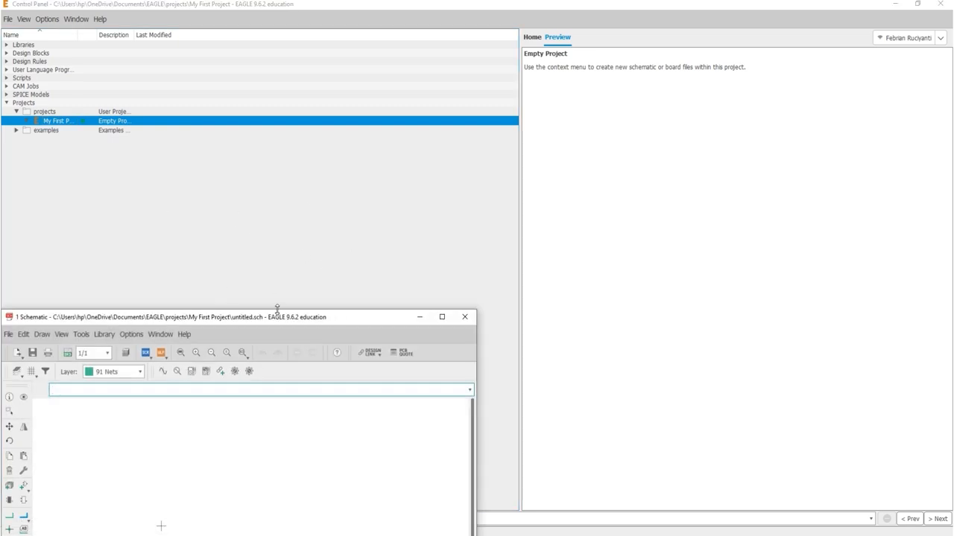
left_click_drag(246, 320, 393, 193)
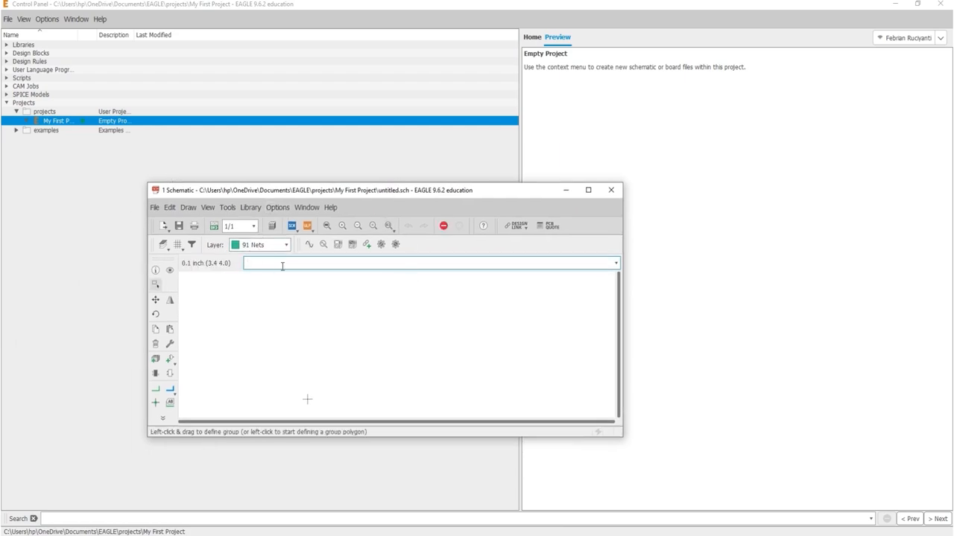
left_click(587, 193)
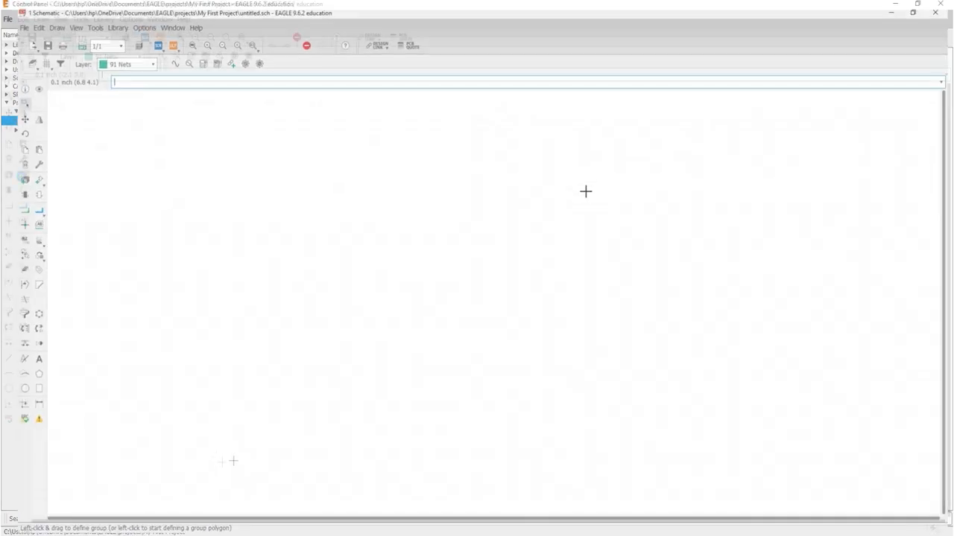
- Search the part libraries for frame and choose the landscape A-size FRAME_A_L for adding
left_click(23, 175)
left_click_drag(183, 10, 248, 64)
left_click(184, 419)
type("frame")
key("Return")
left_click(222, 222)
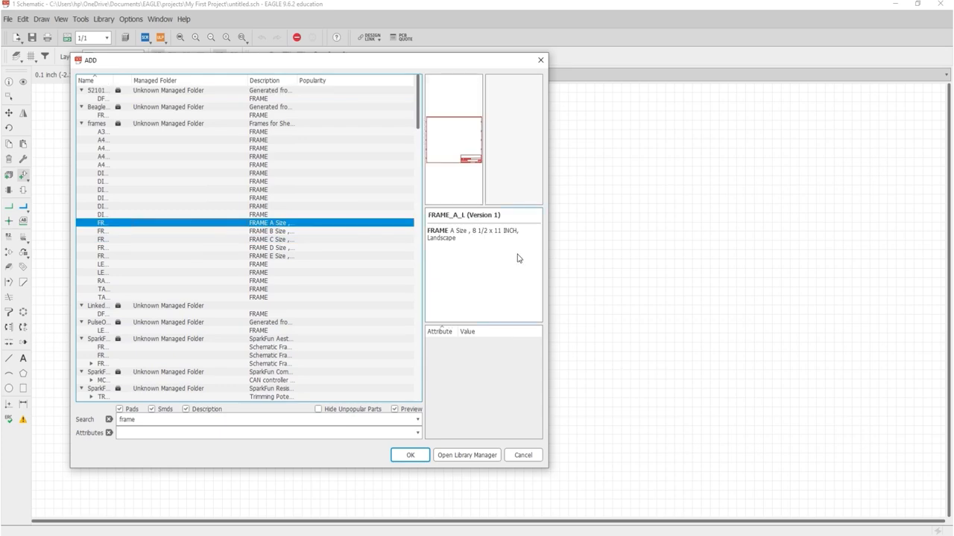
left_click(410, 456)
- Place the FRAME_A_L drawing frame on the schematic sheet
scroll(298, 475, "up", 5)
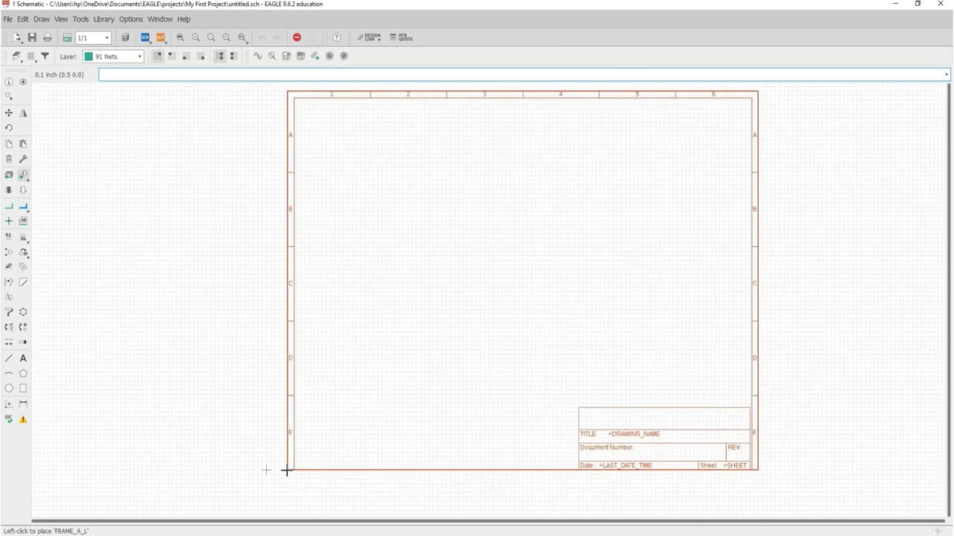
left_click(226, 469)
scroll(245, 449, "down", 5)
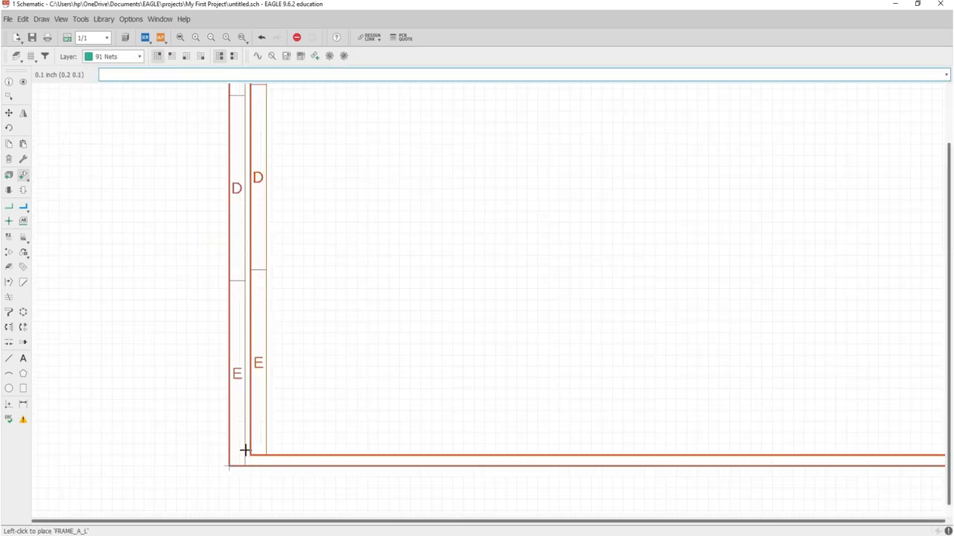
scroll(577, 430, "up", 3)
key("Escape")
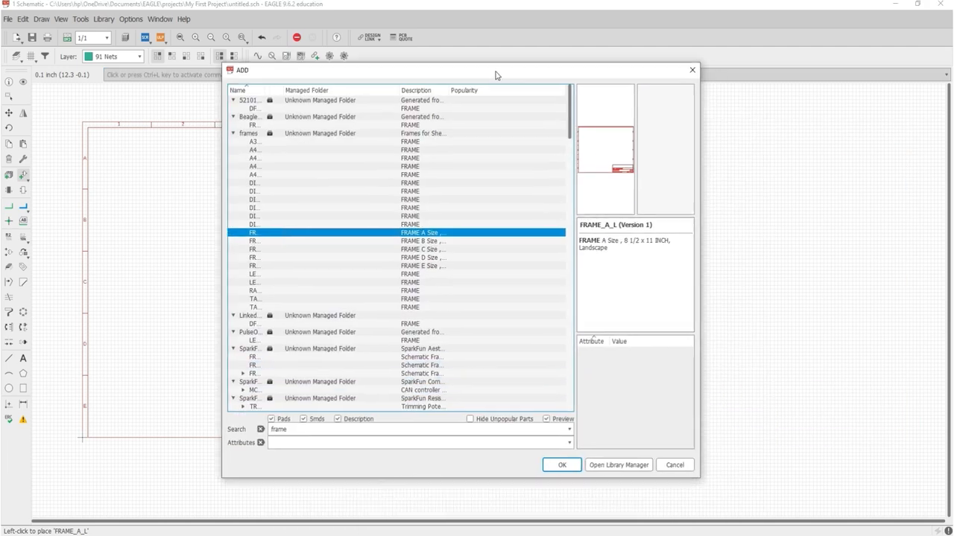
- Search for NE555 with SMD parts excluded and choose the SparkFun 555 timer in the DIP08-KIT variant
left_click(339, 430)
type("f")
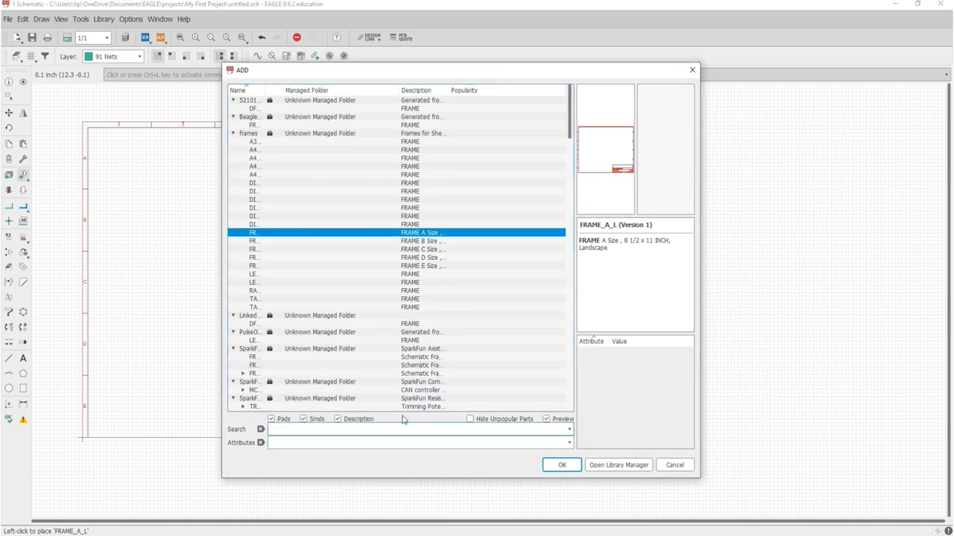
left_click(311, 419)
key("Return")
left_click(243, 126)
left_click(246, 132)
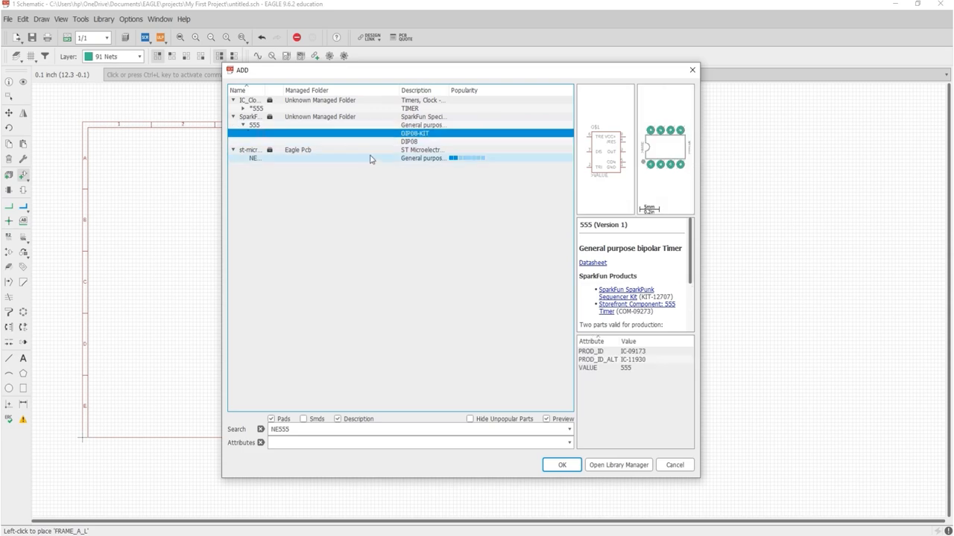
left_click(562, 465)
- Place the 555 timer near the middle of the drawing frame, in row B
scroll(221, 279, "up", 5)
scroll(387, 293, "down", 3)
left_click(348, 258)
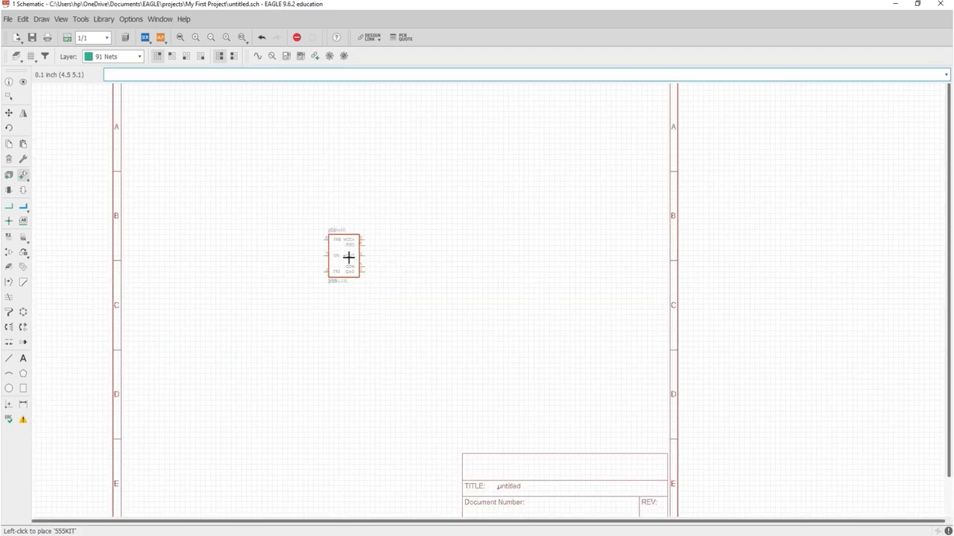
key("Escape")
- Search for 4017* and place the DIL16 counter/divider beside the 555 timer
double_click(268, 436)
type("4017")
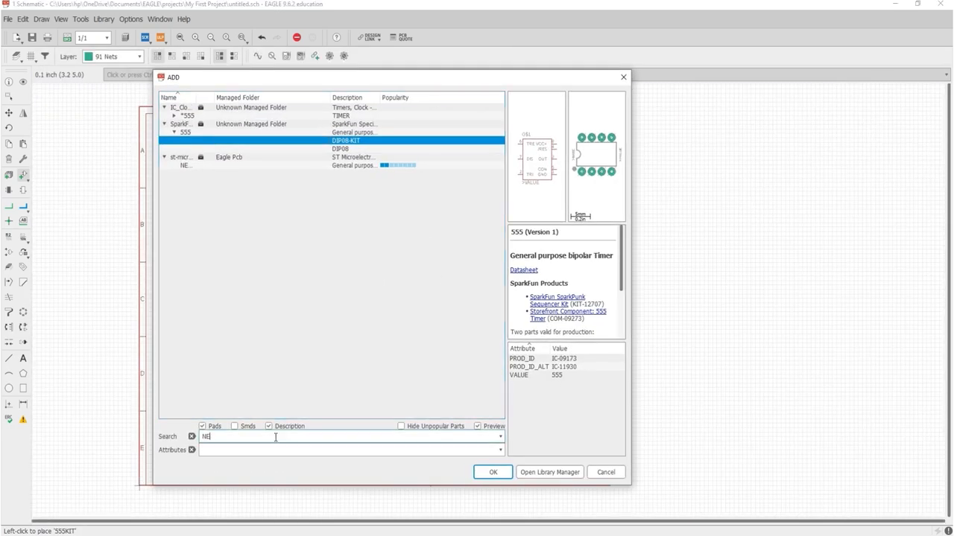
key("Return")
type("*")
key("Return")
left_click(498, 470)
scroll(385, 270, "up", 2)
left_click(404, 251)
key("Escape")
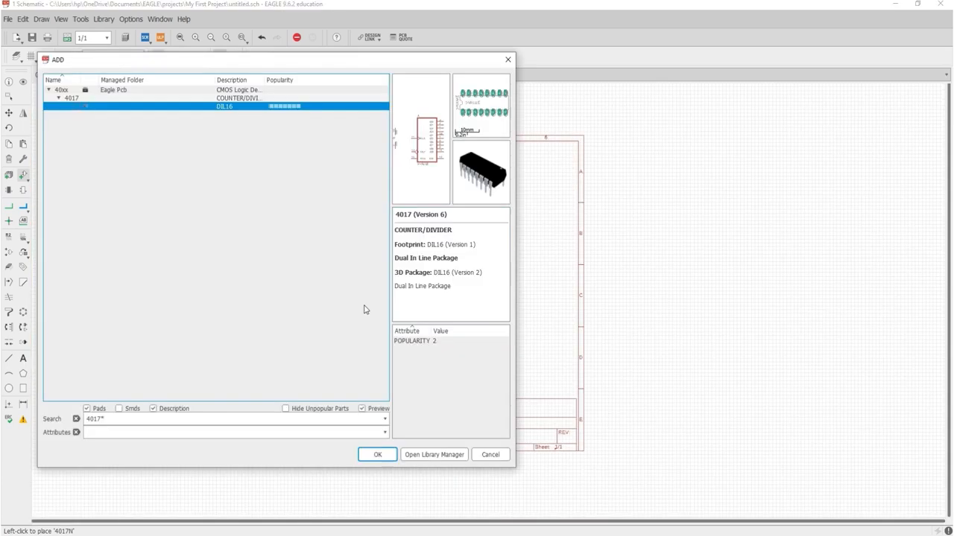
- Search for resistor and choose the European-symbol R in the 0207/10 variant
left_click_drag(104, 419, 68, 425)
type("resistor")
key("Return")
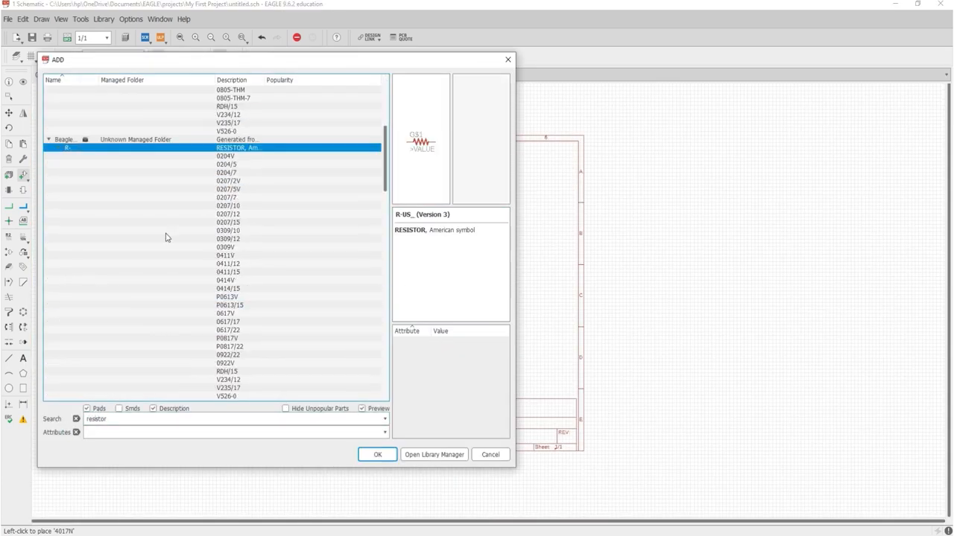
left_click(67, 239)
left_click(66, 173)
double_click(65, 189)
left_click(65, 198)
left_click(68, 207)
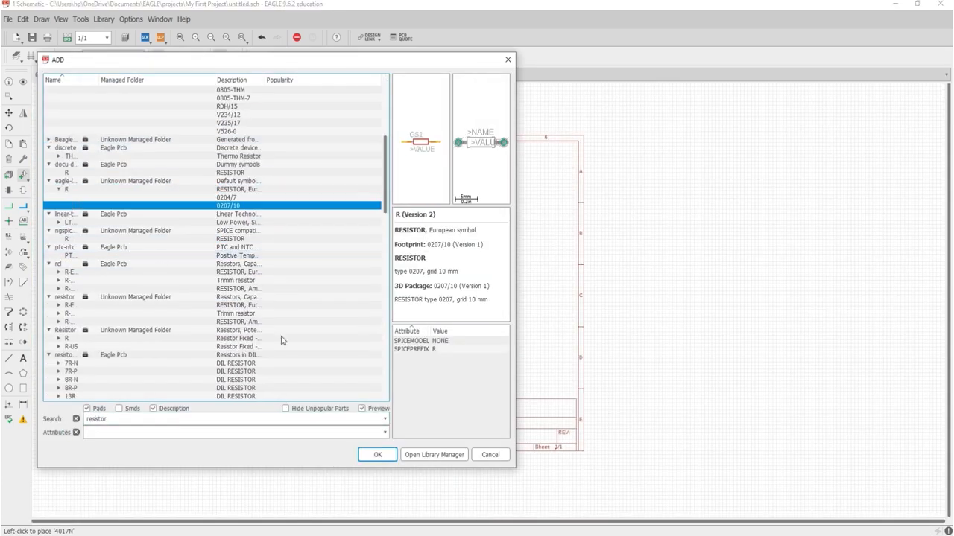
left_click(378, 454)
- Place one vertical resistor to the upper left of the 555 timer and one horizontal resistor to the lower right of the 4017
scroll(333, 263, "up", 1)
right_click(292, 270)
scroll(278, 263, "up", 5)
left_click(293, 170)
scroll(235, 302, "down", 4)
right_click(467, 356)
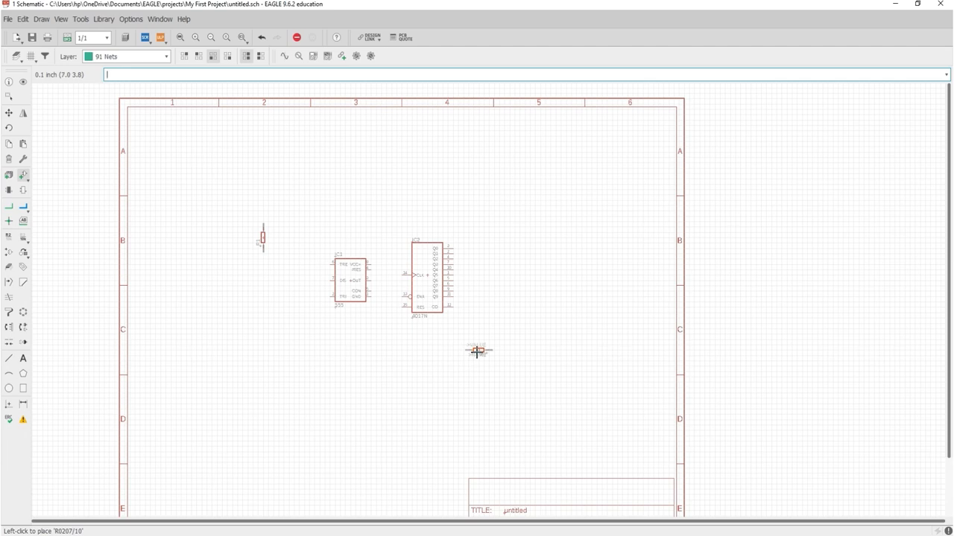
key("Escape")
- Search the part libraries for capacitor and preview the variants of the generic polarised C-POL capacitor
type("capacitor")
key("Return")
left_click(59, 92)
left_click(60, 99)
scroll(61, 104, "down", 1)
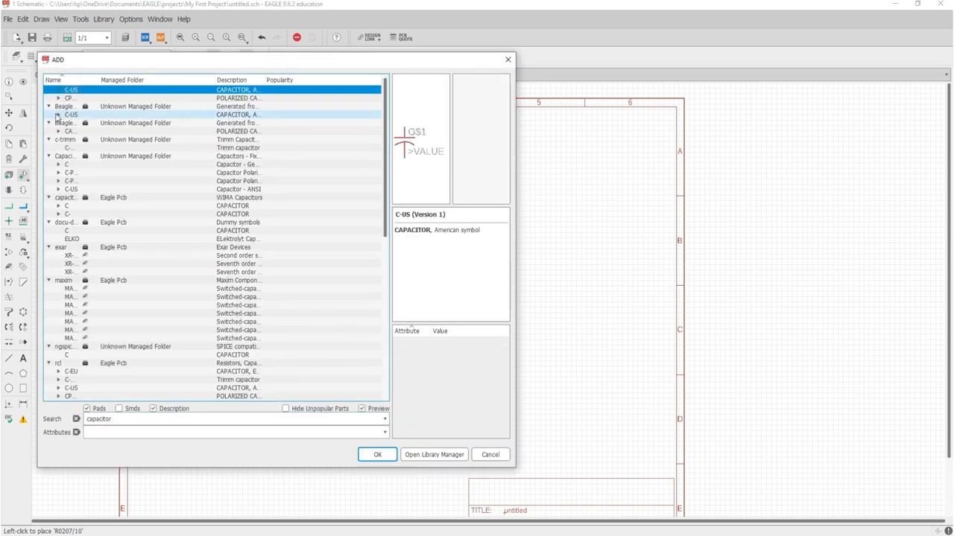
left_click(65, 181)
double_click(66, 173)
left_click(67, 184)
left_click(74, 199)
left_click(77, 207)
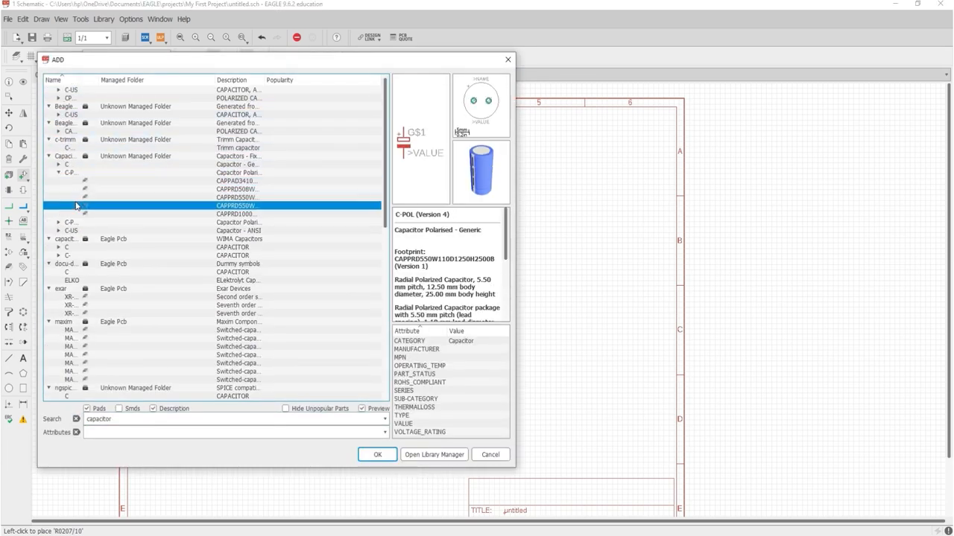
- Choose the C-POL radial 11MM-DIA capacitor and place it to the lower left of the 555 timer
left_click(79, 213)
left_click(82, 183)
left_click(85, 190)
left_click(376, 454)
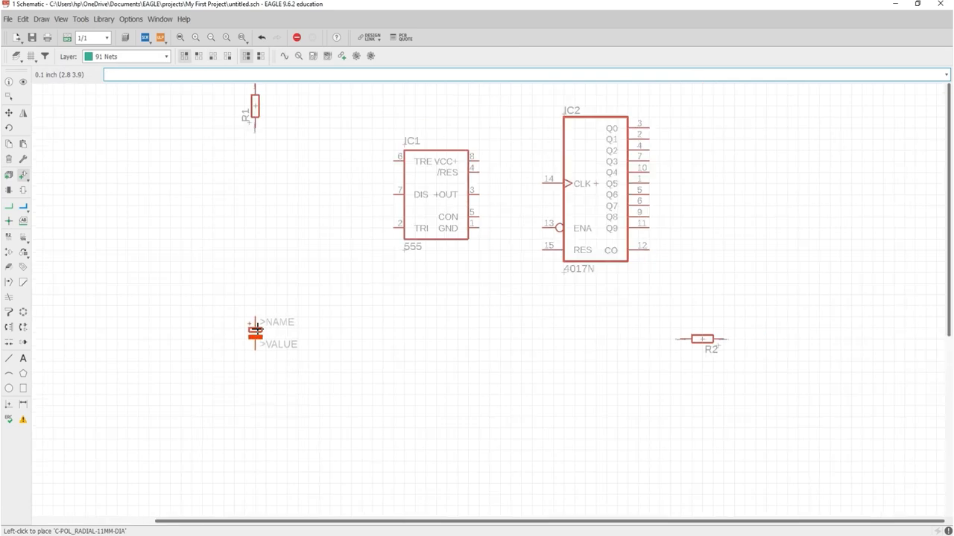
key("Escape")
- Search the part libraries for pot, then refine the search to potentiometer
key("BackSpace")
key("BackSpace")
key("BackSpace")
key("BackSpace")
key("BackSpace")
key("BackSpace")
key("BackSpace")
type("pot")
key("Return")
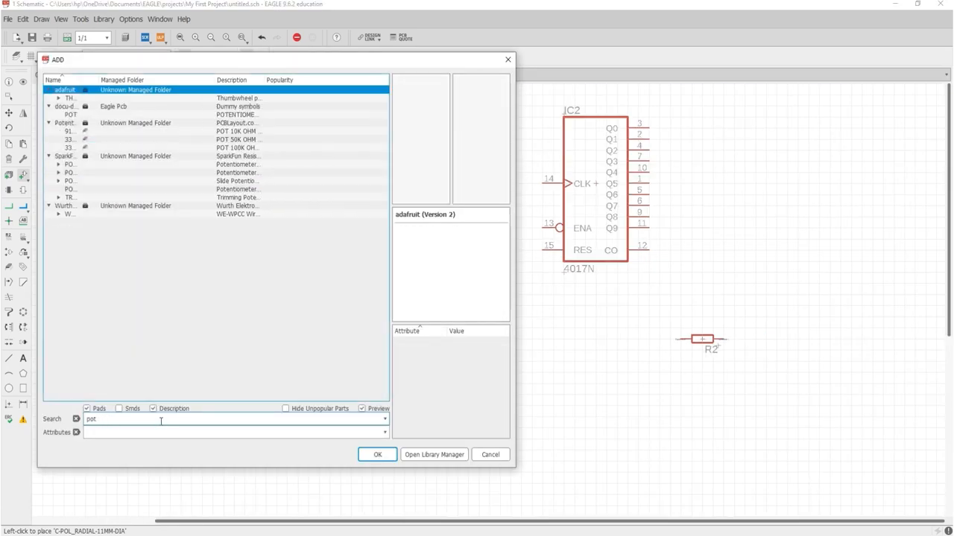
type("entiom")
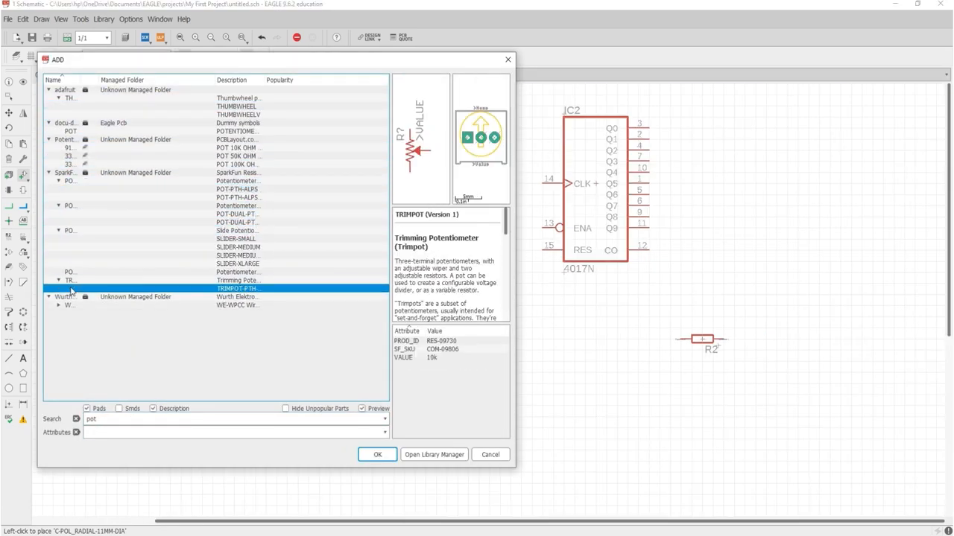
type("eter")
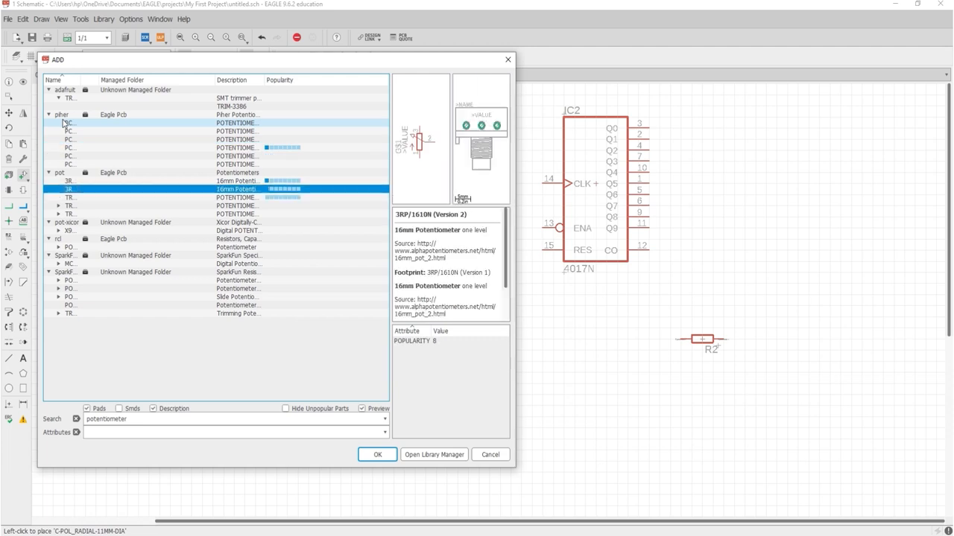
- Examine the symbols and footprints of the trimmer and SparkFun potentiometer variants in the search results
key("Down")
key("Down")
left_click(59, 206)
key("Down")
key("Down")
key("Down")
key("Down")
key("Down")
key("Down")
key("Down")
key("Down")
key("Down")
key("Down")
key("Down")
key("Down")
key("Down")
key("Down")
key("Down")
key("Down")
key("Down")
key("Down")
key("Down")
key("Down")
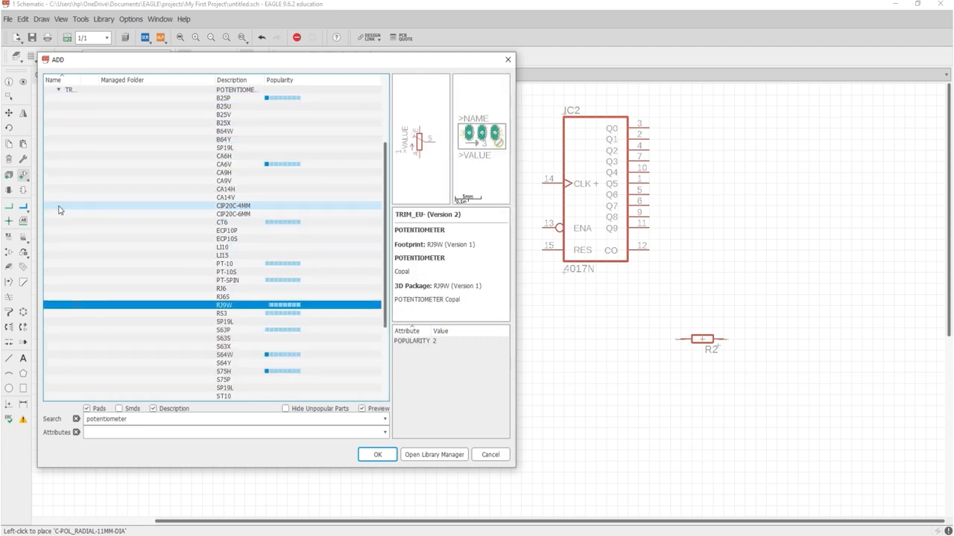
left_click(58, 380)
left_click(246, 102)
key("Down")
key("Down")
key("Down")
key("Down")
key("Down")
key("Down")
key("Down")
key("Down")
key("Down")
key("Down")
key("Down")
key("Down")
key("Down")
key("Down")
key("Down")
key("Down")
key("Down")
key("Down")
key("Down")
key("Down")
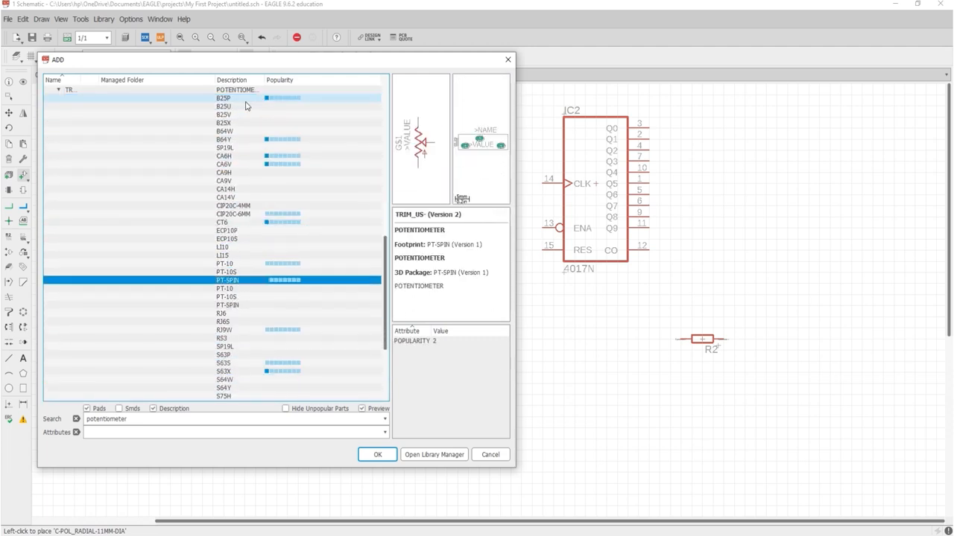
key("Down")
key("Down")
key("Down")
key("Down")
key("Down")
key("Down")
key("Down")
key("Down")
key("Down")
key("Down")
key("Down")
key("Down")
key("Down")
key("Down")
key("Down")
key("Down")
key("Down")
key("Down")
key("Down")
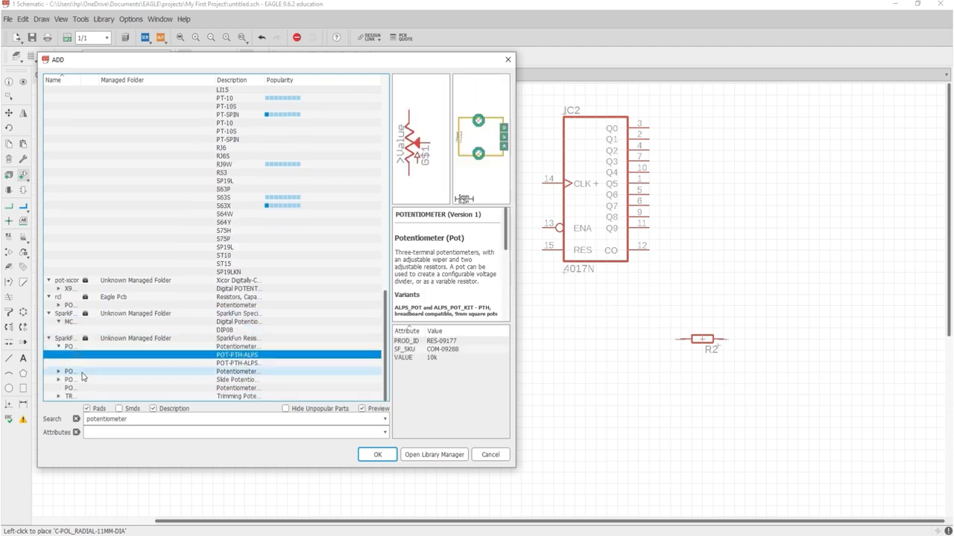
- Choose the 3RP/1610N 16mm potentiometer and add it to the schematic
scroll(84, 378, "up", 12)
double_click(246, 188)
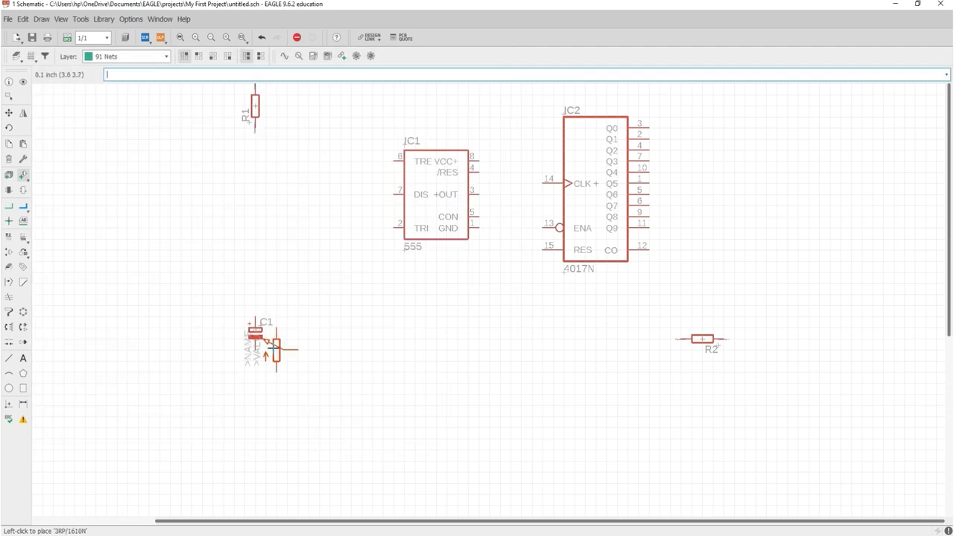
scroll(262, 224, "up", 3)
scroll(250, 224, "down", 3)
key("Escape")
- Search the part libraries for diode and look through the adafruit diode variants
left_click_drag(131, 420, 81, 426)
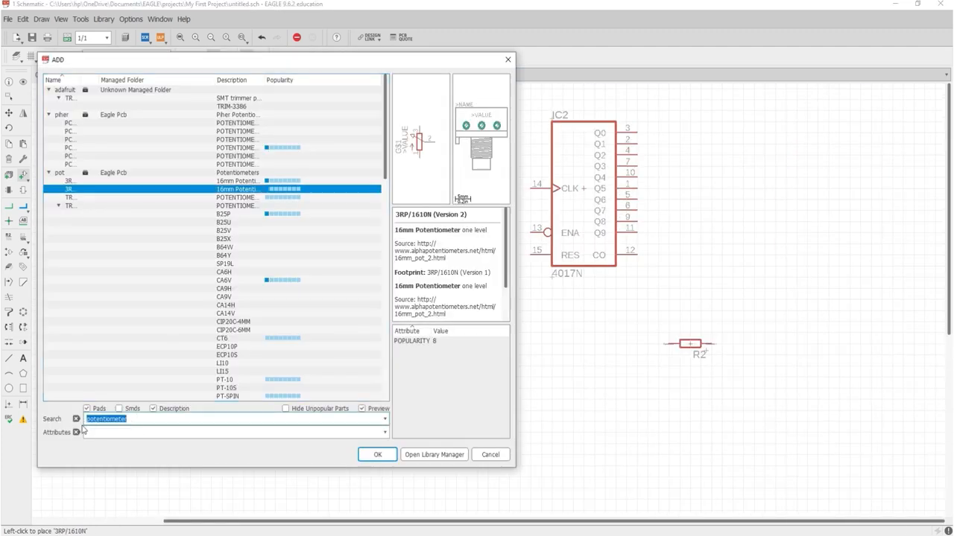
type("diode")
key("Return")
left_click(66, 99)
left_click(58, 106)
left_click(59, 116)
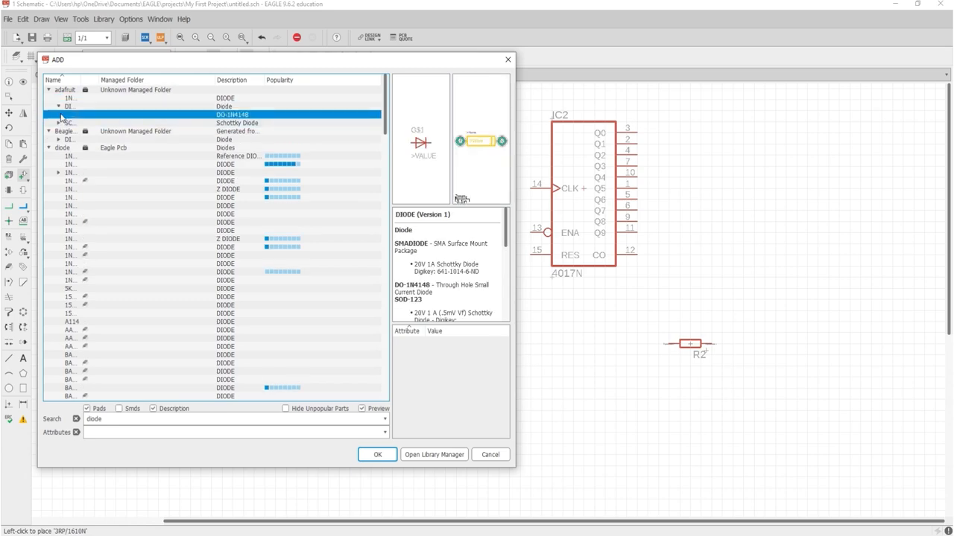
left_click(58, 123)
- Examine the symbols and footprints of the parts listed under the diode library in the search results
scroll(67, 149, "down", 2)
left_click(79, 219)
key("Down")
key("Down")
key("Down")
key("Down")
key("Down")
key("Down")
key("Down")
key("Down")
key("Down")
key("Down")
key("Down")
key("Down")
key("Down")
key("Down")
key("Down")
key("Down")
key("Down")
key("Down")
key("Down")
key("Down")
scroll(91, 307, "down", 5)
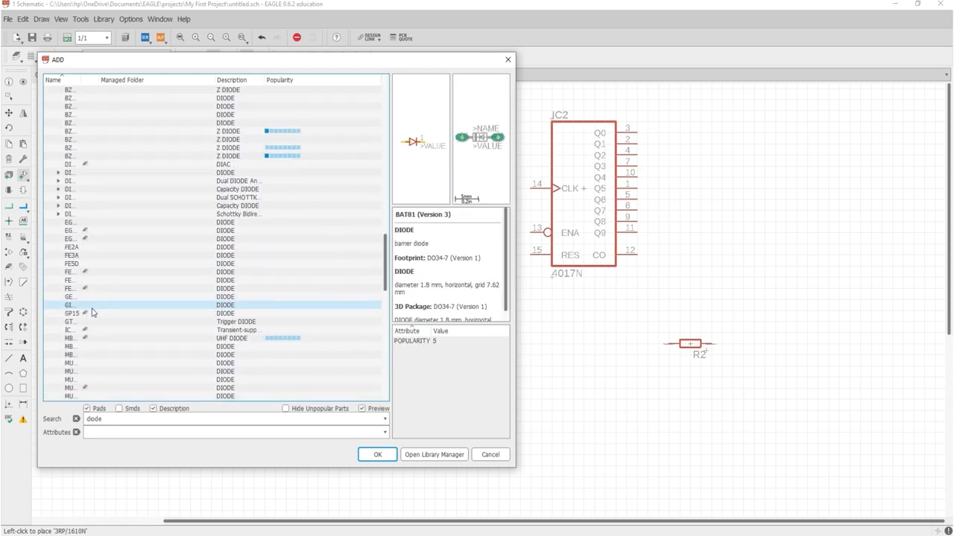
left_click(127, 357)
scroll(128, 359, "down", 3)
scroll(127, 358, "up", 10)
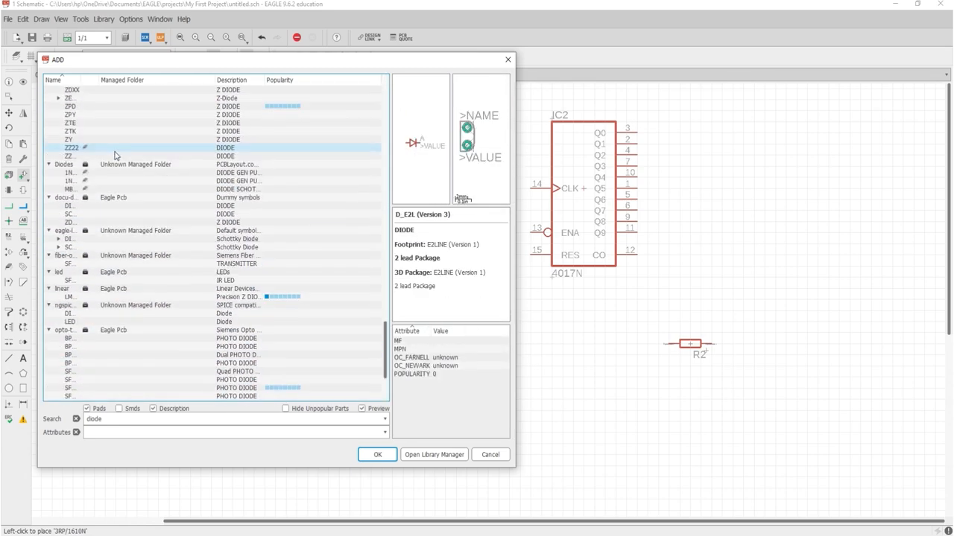
- Choose the 1N4004 DO-41 diode from the Diodes library and place five in a descending diagonal row beside the 4017 counter's outputs
left_click(127, 179)
left_click(128, 129)
left_click(377, 455)
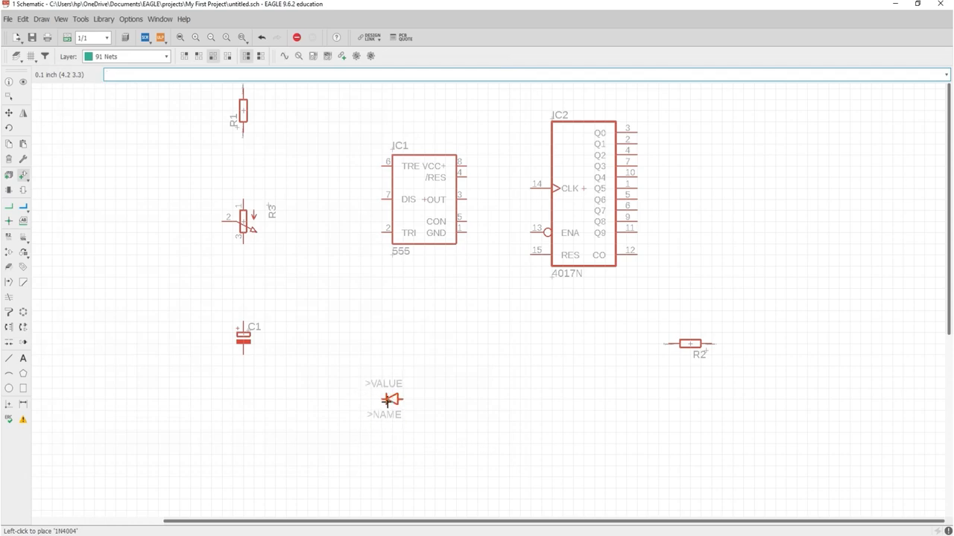
scroll(551, 351, "down", 3)
scroll(638, 245, "up", 6)
left_click(474, 281)
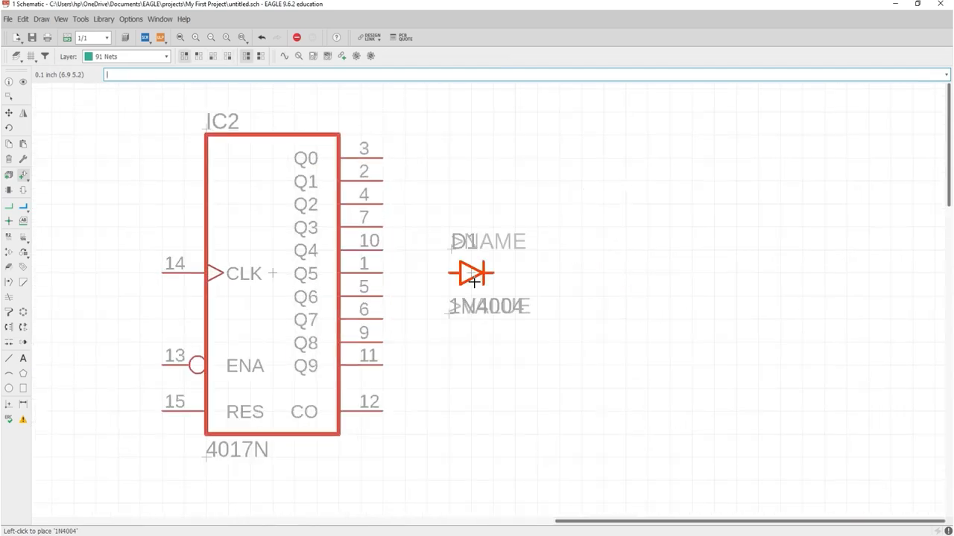
left_click(559, 296)
left_click(648, 319)
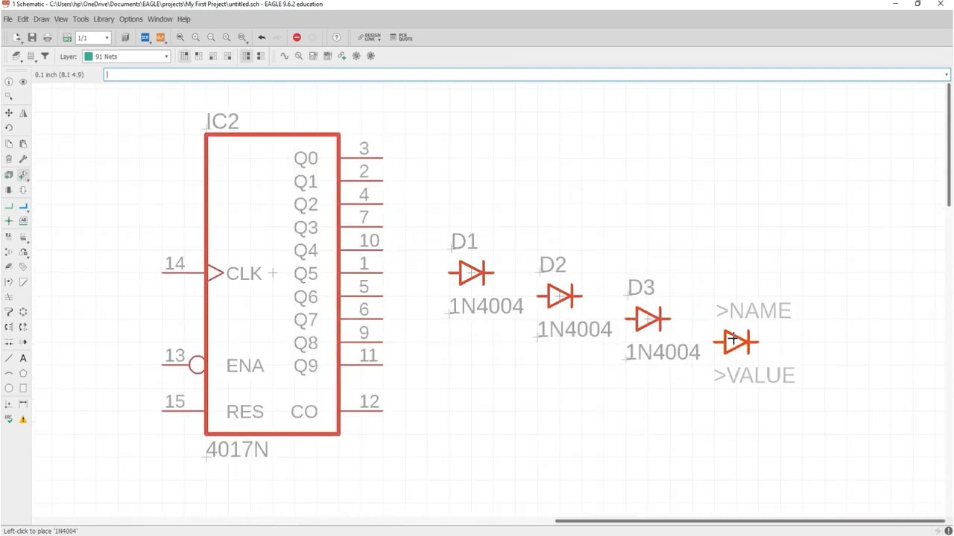
left_click(733, 341)
left_click(824, 365)
- Rotate the 1N4004 diode to point downward and place four in a horizontal row above the diagonal diodes
scroll(765, 113, "up", 1)
right_click(491, 250)
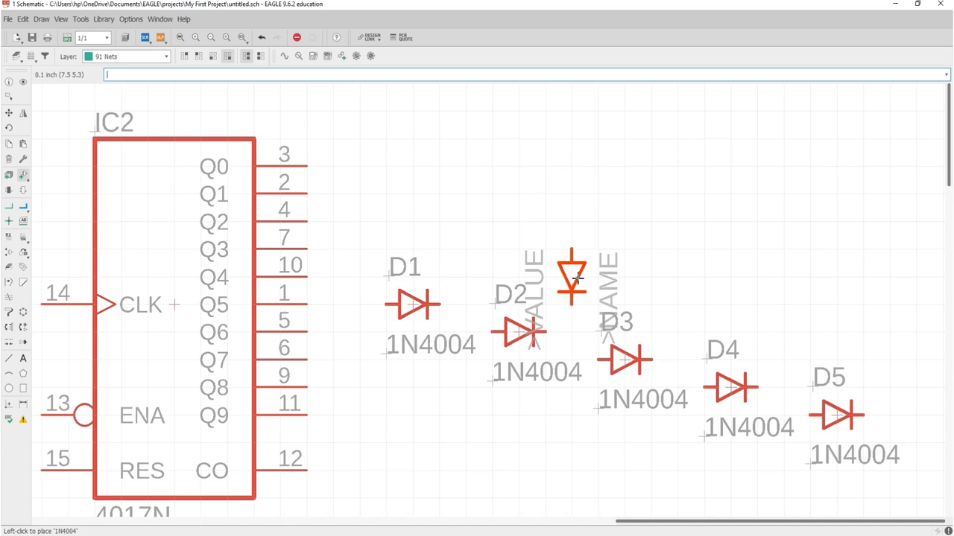
left_click(572, 277)
left_click(678, 277)
left_click(784, 276)
scroll(562, 299, "down", 5)
scroll(758, 240, "up", 3)
left_click(642, 326)
- Rotate the 1N4004 diode back to horizontal and place one to the upper right of the vertical diodes
right_click(693, 282)
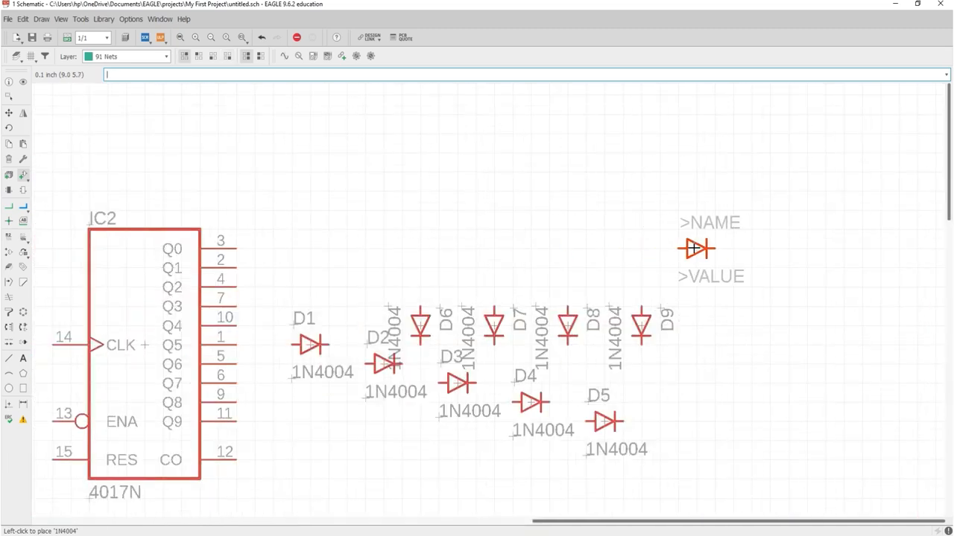
scroll(455, 234, "down", 3)
key("Escape")
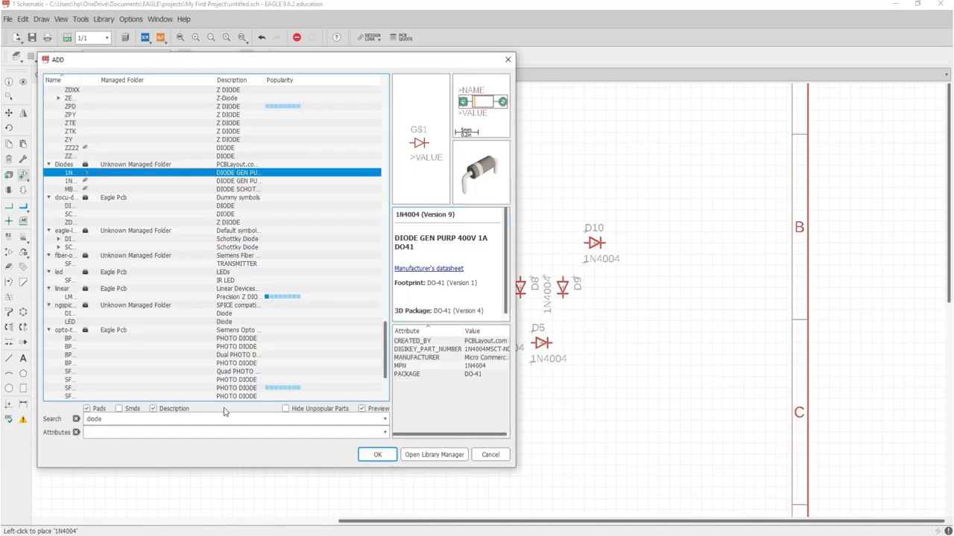
- Search the part libraries for LED and choose the LED5MM variant from the adafruit library
left_click(67, 131)
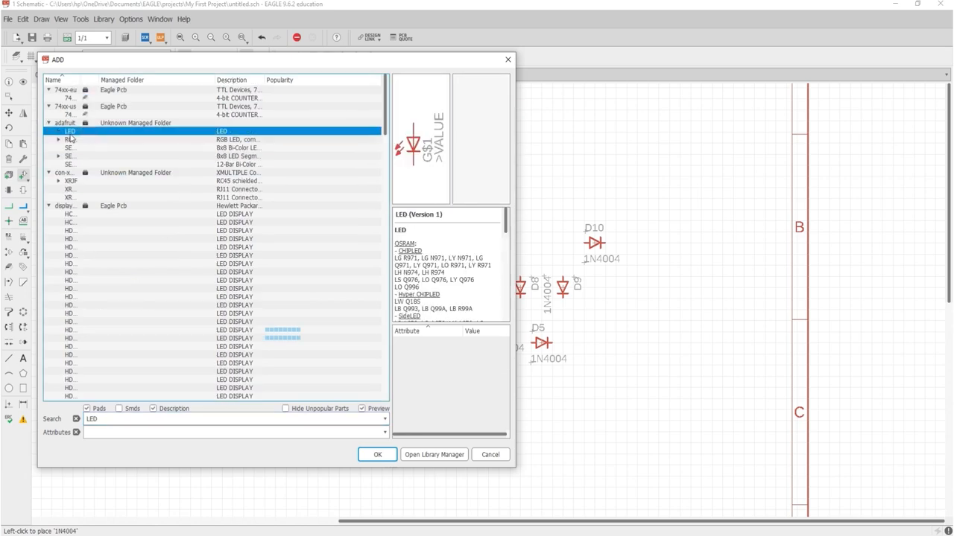
left_click(59, 131)
left_click(85, 142)
left_click(92, 146)
left_click(369, 452)
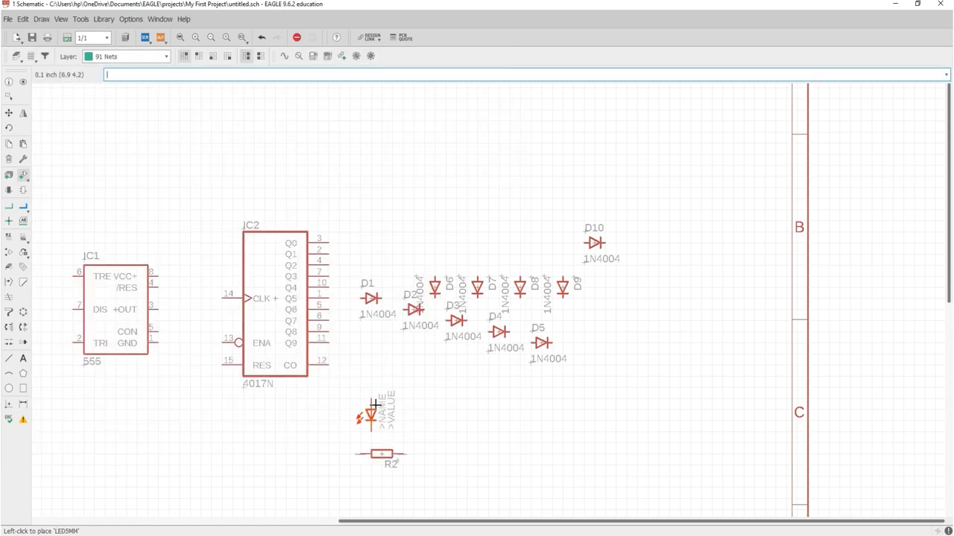
- Place six 5 mm LEDs in a horizontal row between the diodes and resistor R2
scroll(385, 372, "up", 4)
left_click(396, 426)
left_click(502, 426)
left_click(609, 426)
left_click(713, 425)
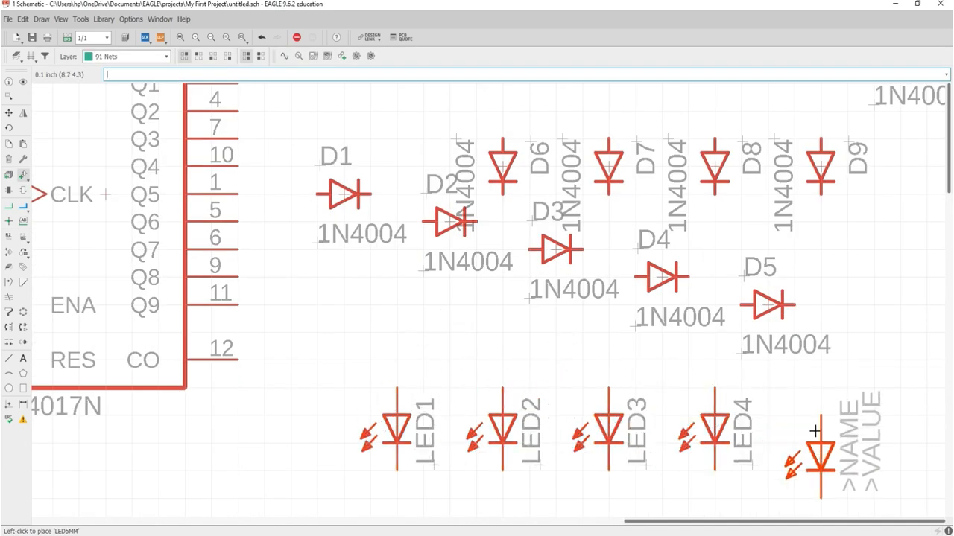
left_click(818, 425)
scroll(816, 424, "down", 3)
left_click(879, 426)
scroll(574, 418, "down", 2)
scroll(574, 417, "down", 1)
key("Escape")
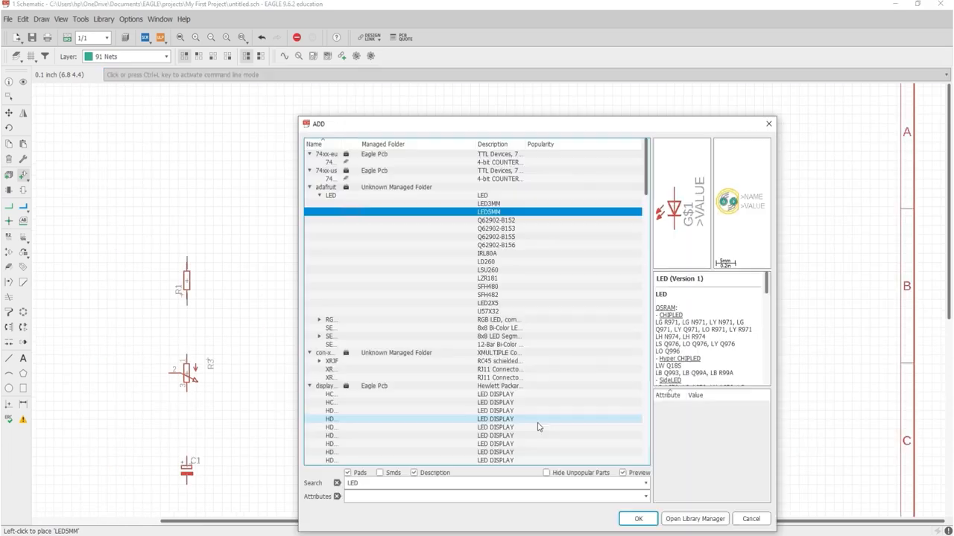
- Search the part libraries for switch and look through the adafruit switch parts
type("switch")
key("Return")
left_click(334, 180)
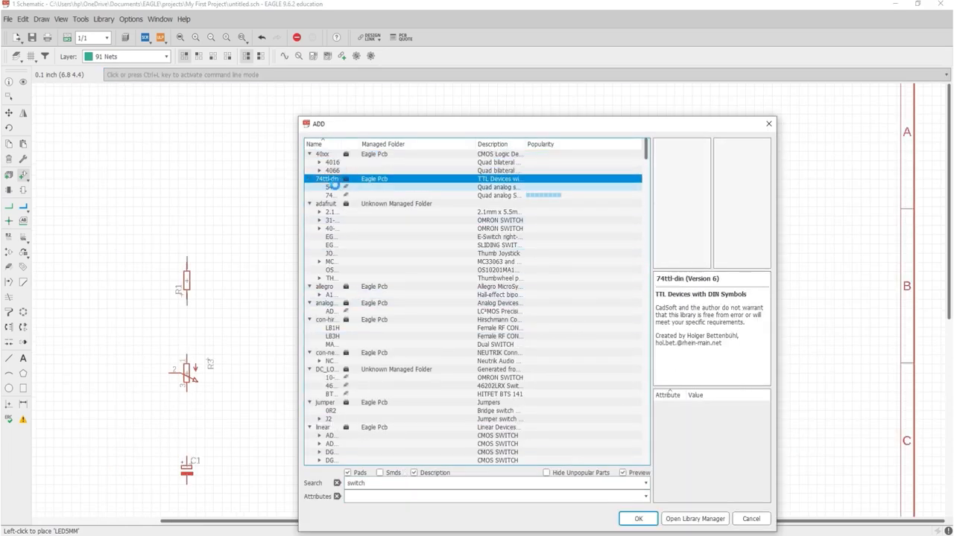
double_click(332, 213)
left_click(335, 221)
double_click(332, 229)
left_click(333, 237)
double_click(332, 253)
- Examine the further switch results, from the allegro Hall-effect parts down to the maxim analog switches
scroll(328, 254, "down", 2)
left_click(328, 254)
scroll(327, 264, "down", 2)
double_click(323, 262)
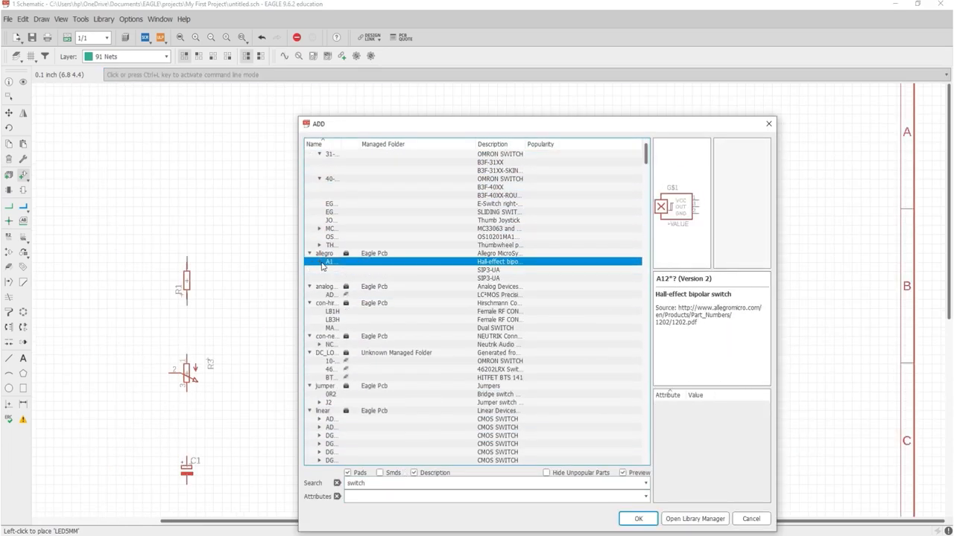
left_click(328, 288)
scroll(332, 313, "down", 2)
left_click(335, 320)
double_click(335, 329)
scroll(335, 335, "down", 2)
left_click(334, 338)
scroll(334, 339, "down", 8)
left_click(334, 343)
- Refine the search to rocker switch and open the 19.2 x 12.9 mm Wurth variants for preview
left_click(348, 485)
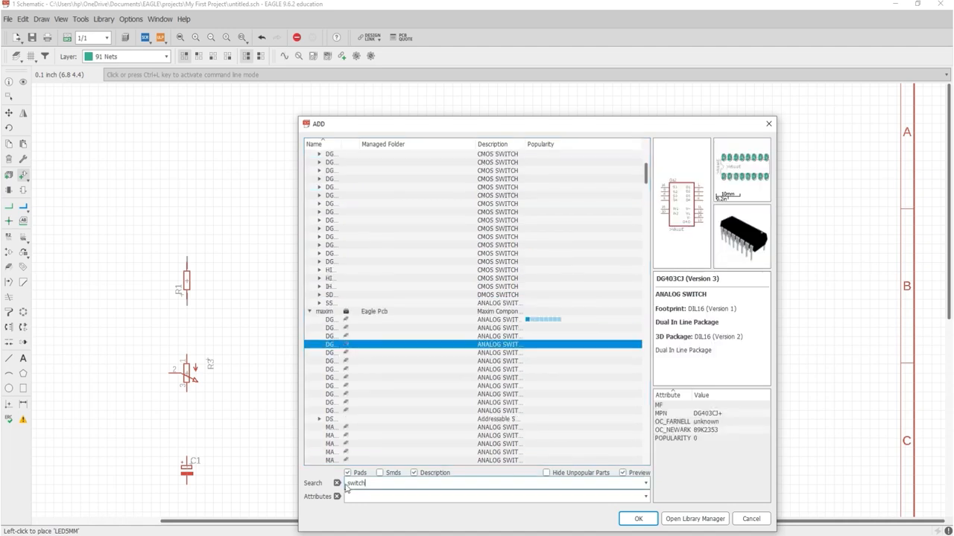
type("rocker")
key("Return")
double_click(330, 163)
double_click(330, 196)
left_click(329, 246)
double_click(327, 278)
left_click(327, 287)
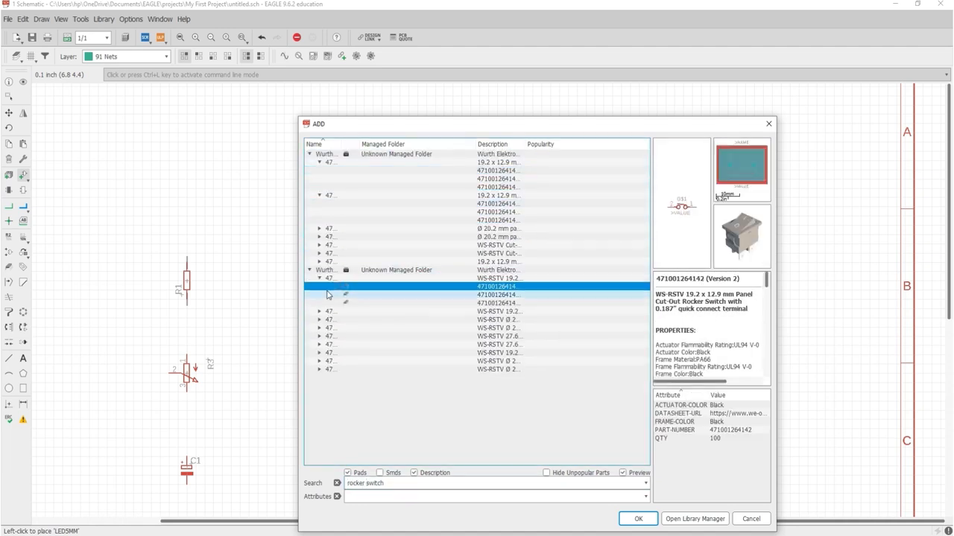
- Compare the symbols and packages of the other Wurth rocker switch variants
left_click(493, 295)
left_click(495, 287)
left_click(320, 312)
left_click(331, 320)
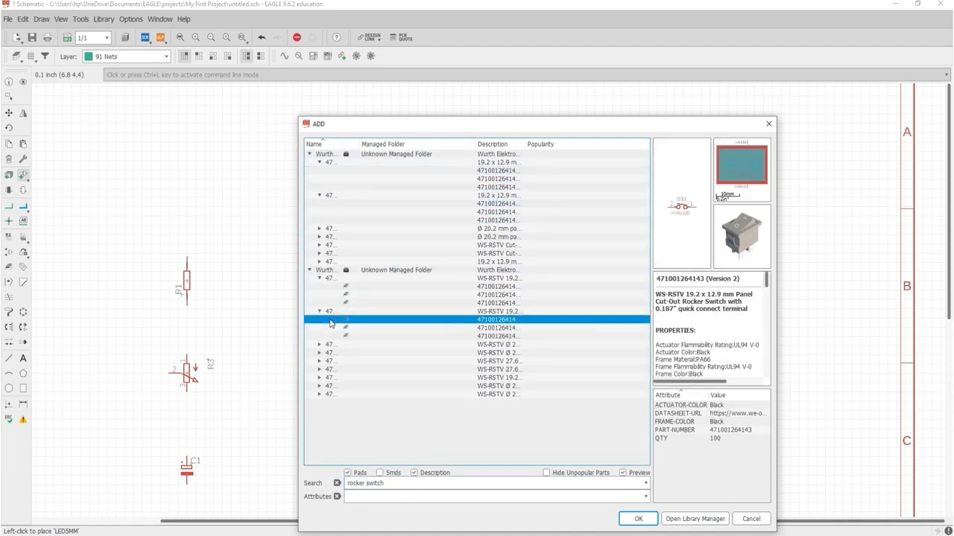
left_click(319, 229)
left_click(330, 237)
left_click(320, 254)
left_click(319, 277)
left_click(330, 286)
left_click(344, 344)
left_click(637, 518)
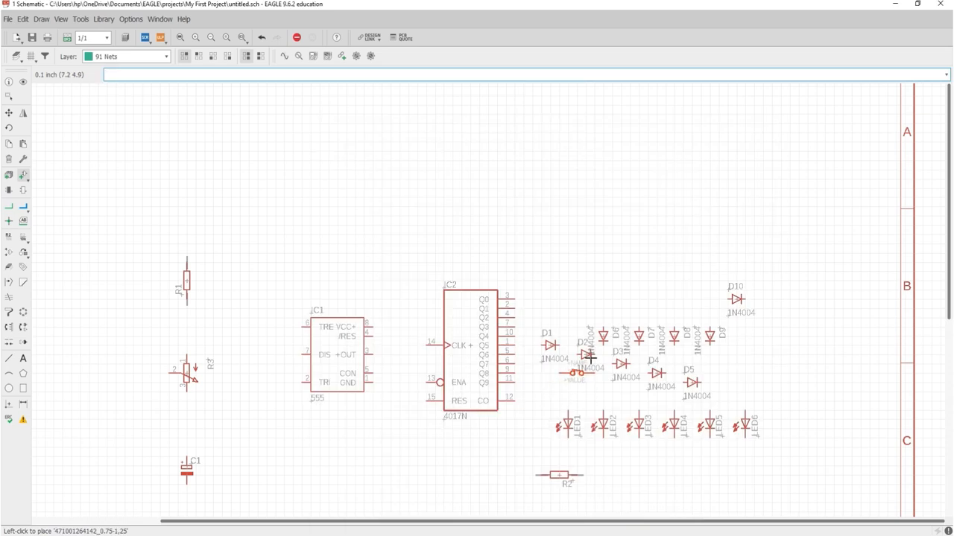
key("Escape")
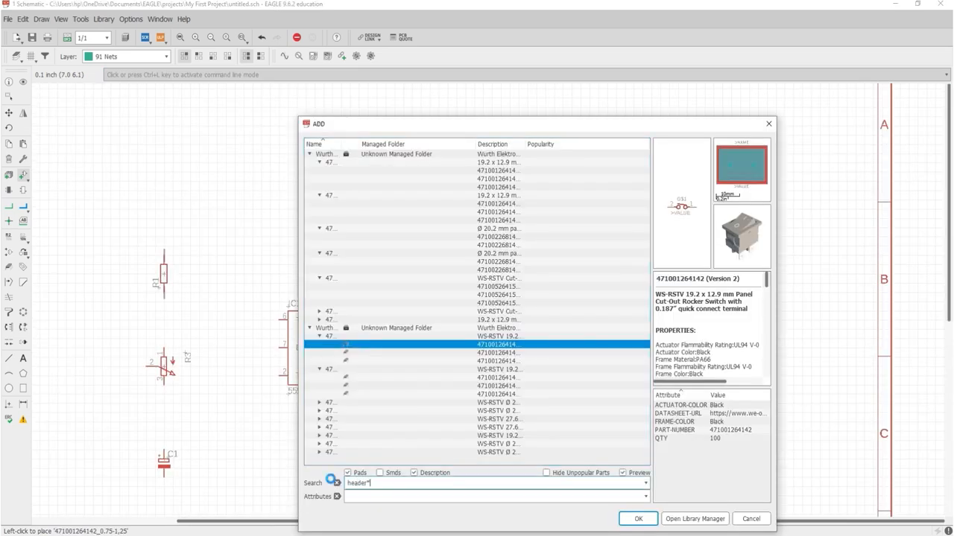
- Search the part libraries for header* and examine the female header and pin header parts
left_click(386, 171)
scroll(398, 245, "down", 15)
left_click(406, 253)
scroll(447, 335, "down", 6)
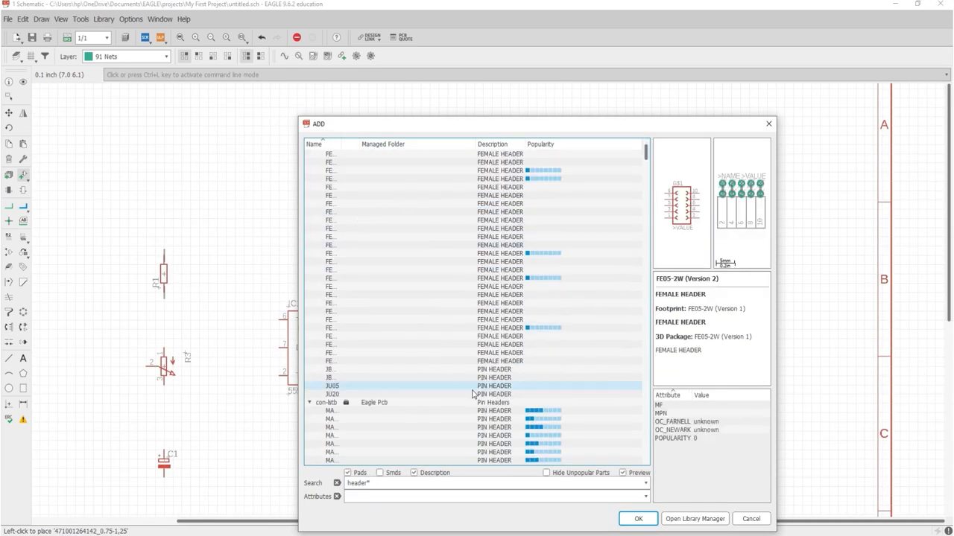
left_click(473, 410)
scroll(488, 372, "down", 4)
left_click(494, 328)
key("Down")
key("Down")
key("Down")
key("Down")
key("Down")
key("Down")
key("Down")
key("Down")
key("Down")
key("Down")
key("Down")
key("Down")
key("Down")
key("Down")
key("Down")
key("Down")
key("Down")
key("Down")
key("Down")
key("Down")
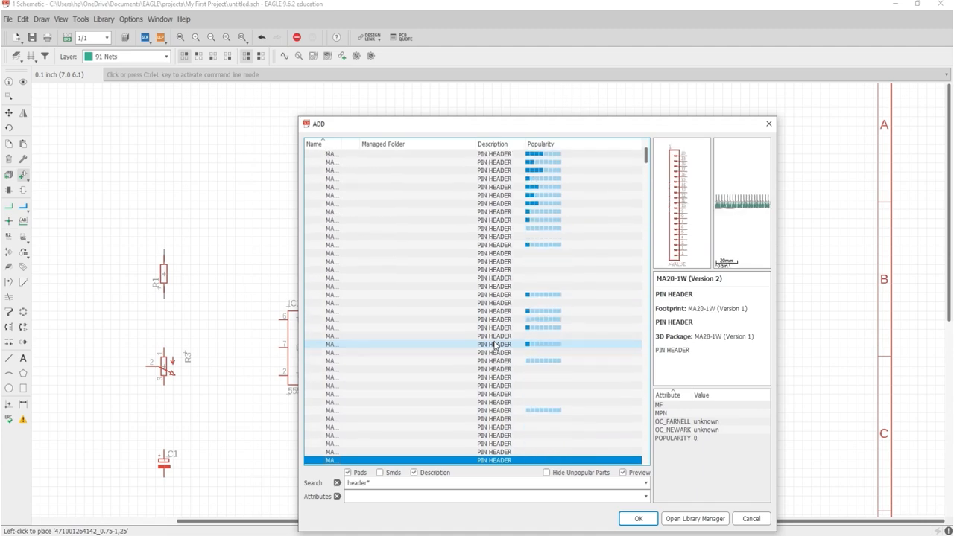
- Examine the Molex connectors and through-hole headers further down the header* results
scroll(498, 320, "down", 9)
left_click(500, 286)
scroll(501, 281, "down", 6)
left_click(500, 280)
double_click(322, 229)
left_click(326, 238)
scroll(327, 245, "down", 20)
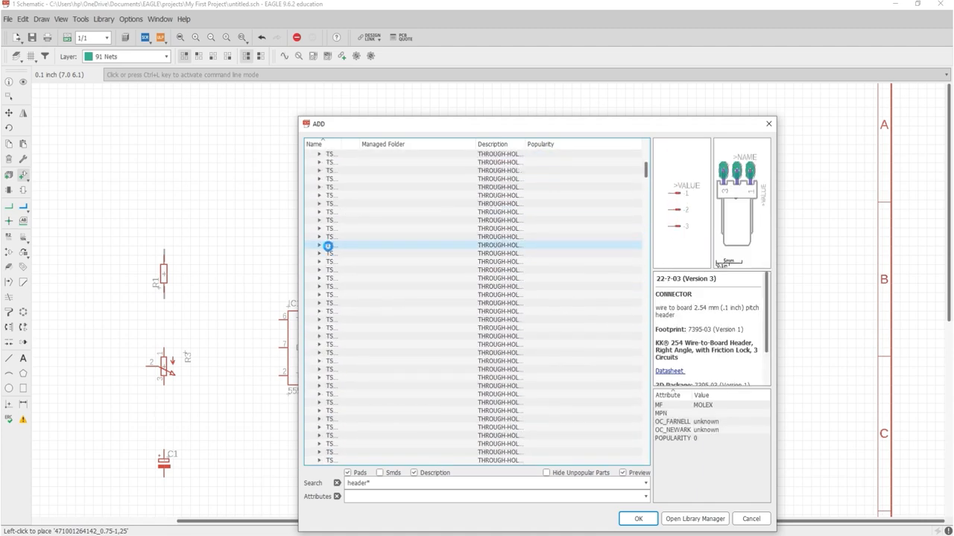
left_click(327, 246)
scroll(323, 246, "up", 6)
double_click(322, 262)
double_click(324, 256)
left_click(492, 262)
scroll(504, 263, "down", 2)
scroll(501, 261, "down", 12)
- Choose the PINHD-1X2 pin header in the 1X02 variant and place it to the right of the diodes
left_click(321, 206)
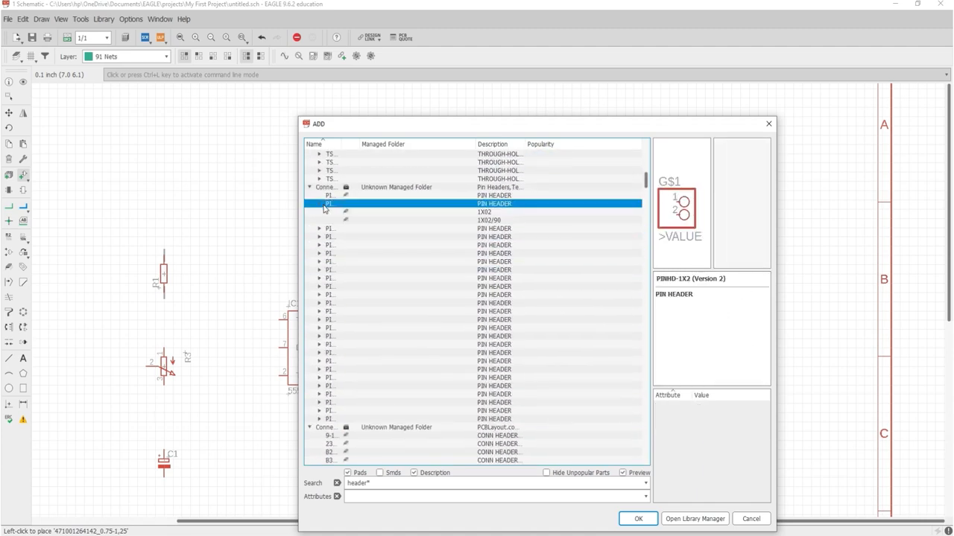
left_click(348, 213)
left_click(638, 520)
key("Escape")
key("Escape")
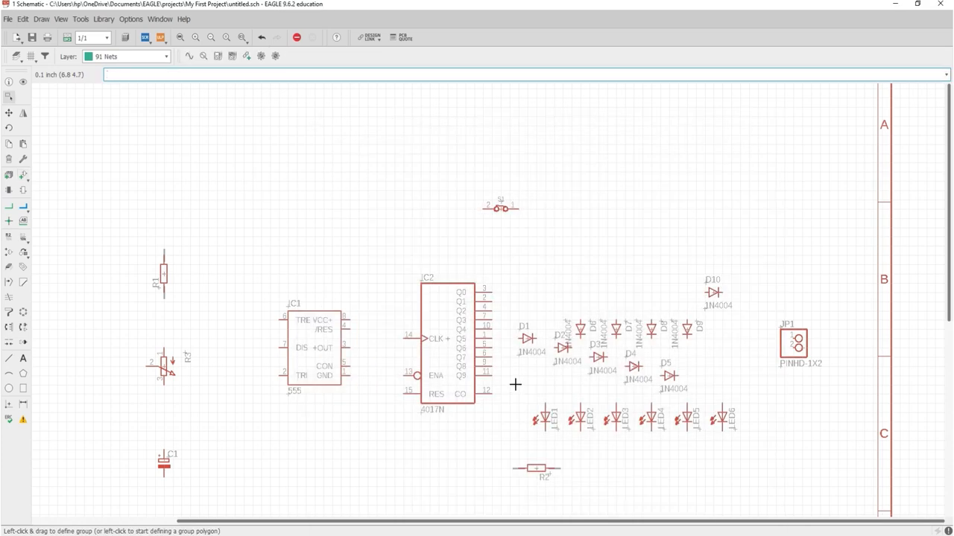
- Examine the properties of resistor R1
scroll(513, 385, "down", 2)
scroll(262, 304, "up", 10)
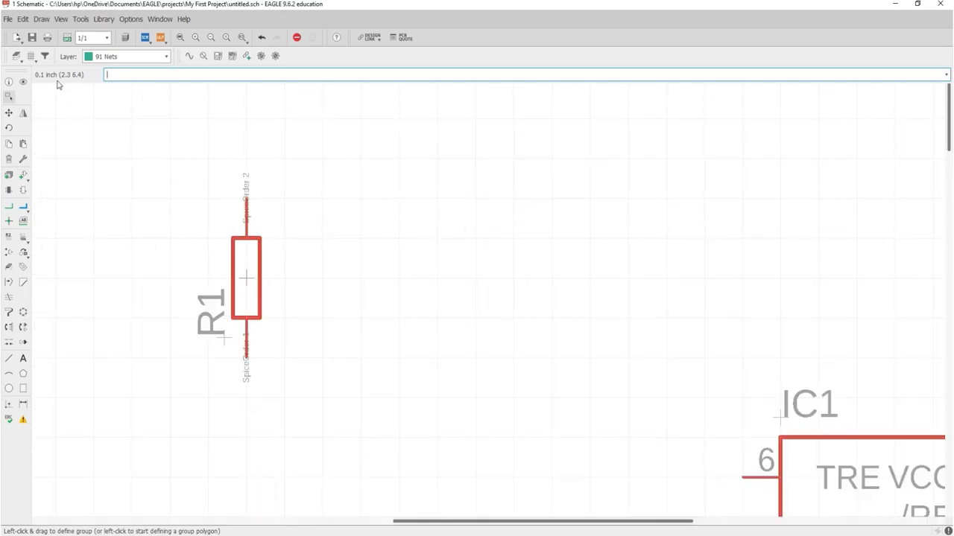
left_click(8, 83)
left_click(246, 278)
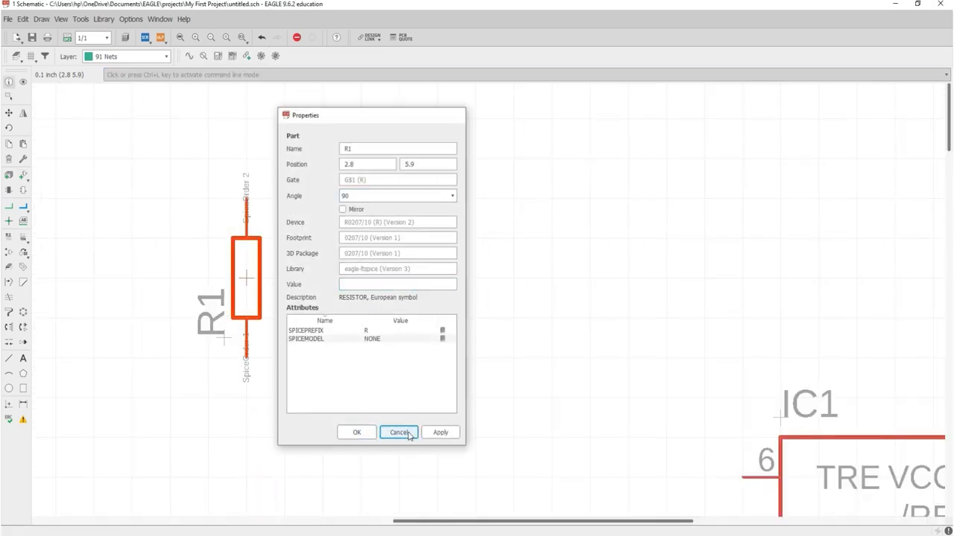
left_click(398, 432)
right_click(249, 276)
left_click(278, 330)
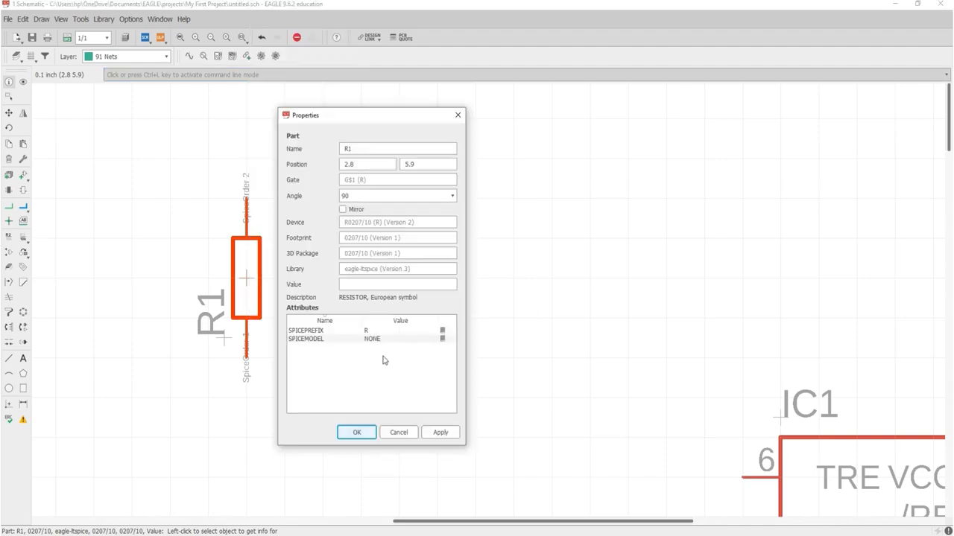
left_click(356, 432)
- Set the value of resistor R1 to 22k and of potentiometer R3 to 500k
left_click(299, 287)
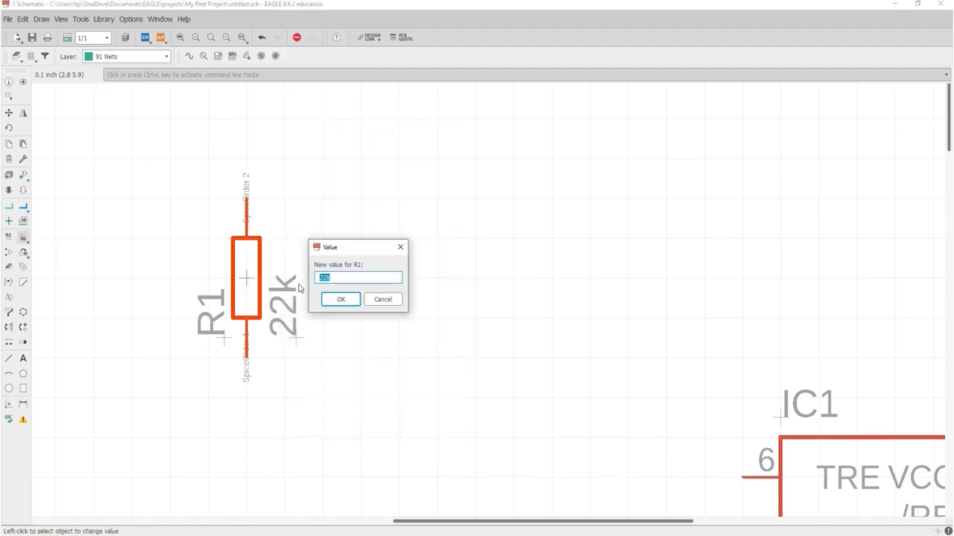
left_click(350, 304)
scroll(316, 289, "down", 9)
scroll(591, 378, "up", 1)
scroll(273, 373, "up", 6)
left_click(209, 329)
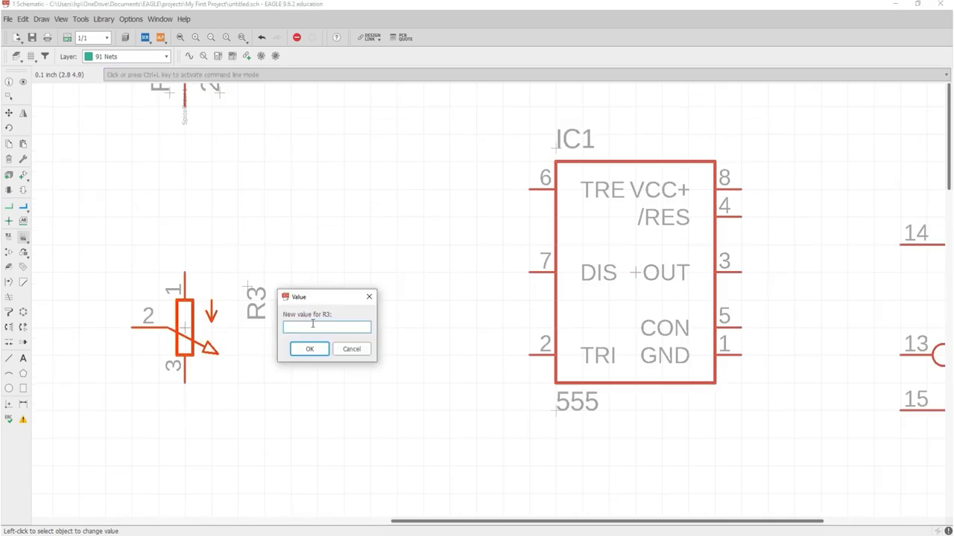
key("Return")
- Set the value of capacitor C1 to 1uF
scroll(312, 324, "down", 2)
scroll(245, 411, "up", 2)
left_click(245, 410)
type("1u")
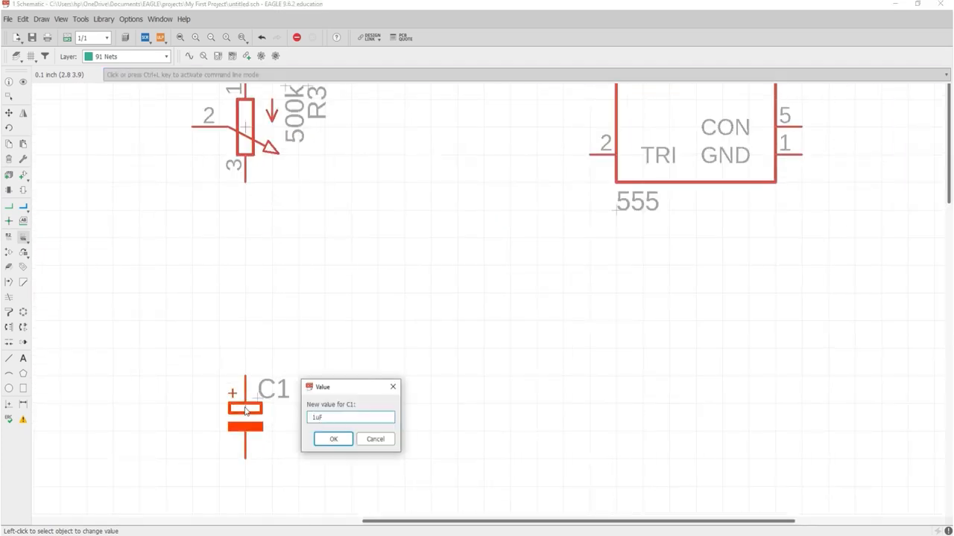
type("F")
key("Return")
- Set the value of resistor R2 below the LEDs to 330
scroll(245, 412, "down", 3)
scroll(658, 410, "up", 5)
left_click(455, 456)
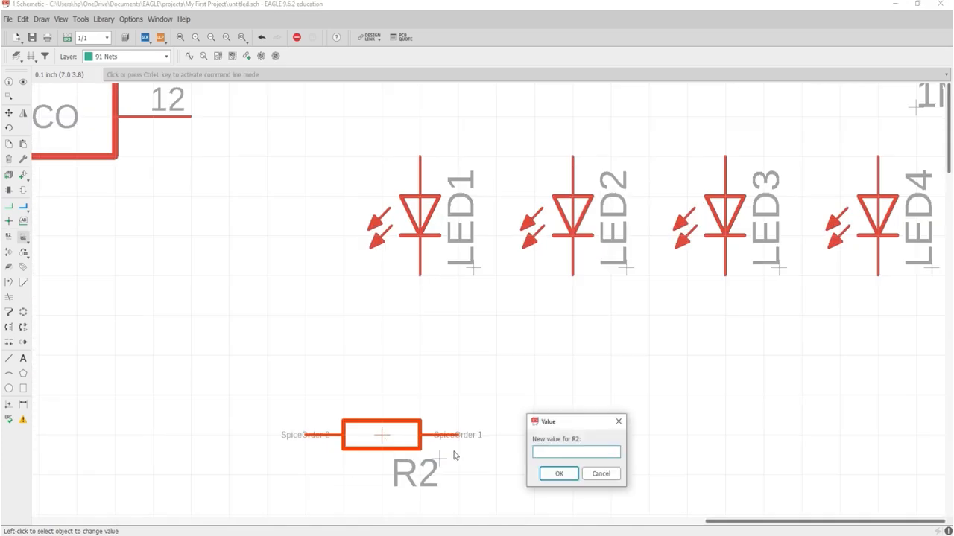
type("330")
key("Return")
- Draw a net from the lower end of resistor R1 to pin 1 of potentiometer R3
scroll(532, 377, "down", 5)
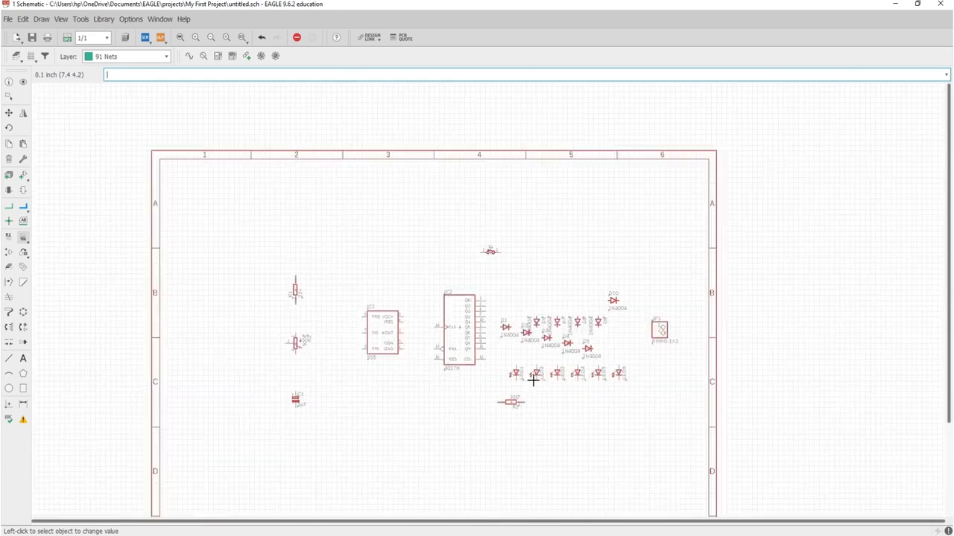
scroll(532, 377, "up", 2)
left_click(8, 206)
scroll(130, 277, "down", 1)
scroll(217, 282, "up", 2)
left_click(123, 234)
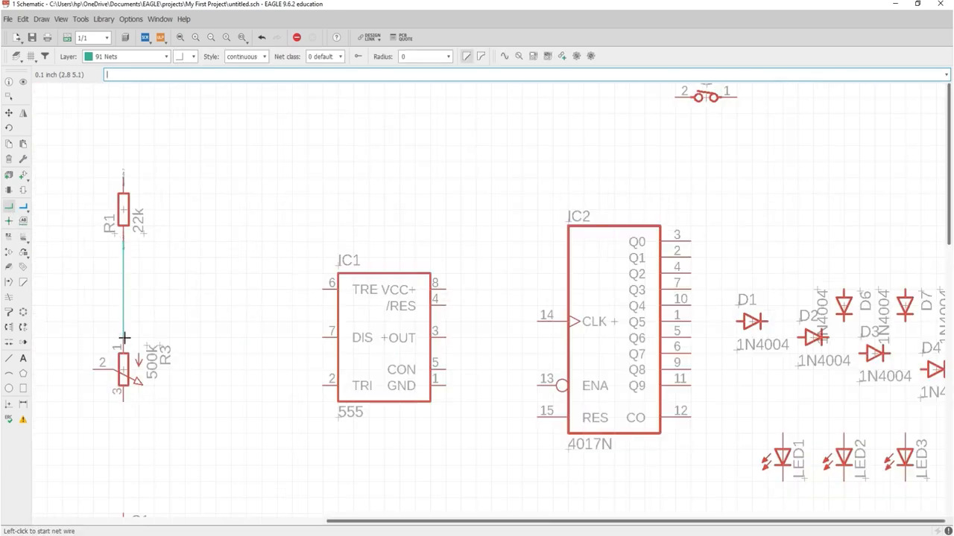
- Move the 555 timer level with the 4017's CLK pin and wire its OUT pin to CLK
middle_click_drag(493, 331, 485, 330)
left_click(9, 113)
left_click(374, 339)
left_click(377, 326)
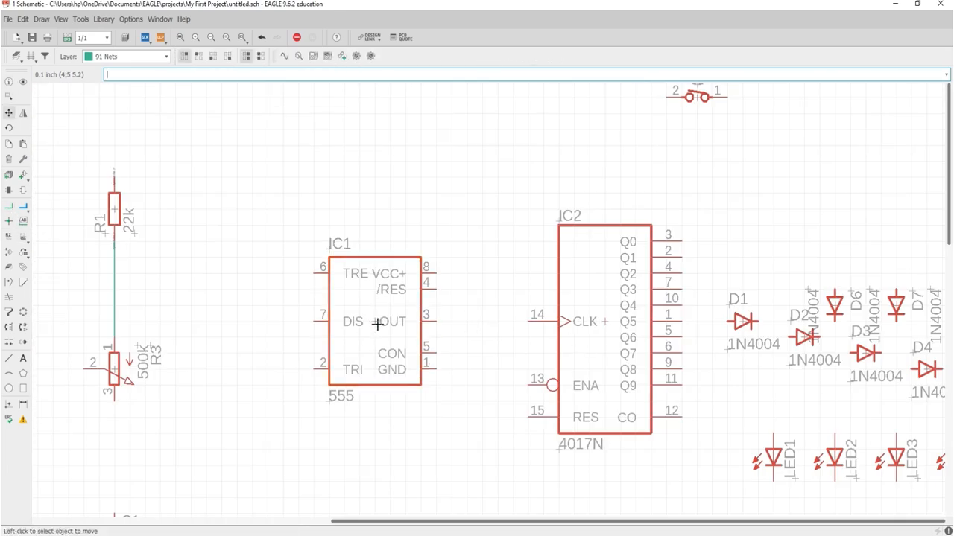
left_click(9, 206)
left_click(436, 321)
left_click(526, 322)
- Join R3's pin 2 to pin 1, wire R3 to C1, and connect this network to the 555's DIS, TRE and TRI pins
scroll(158, 335, "down", 2)
scroll(148, 334, "up", 3)
scroll(142, 321, "down", 1)
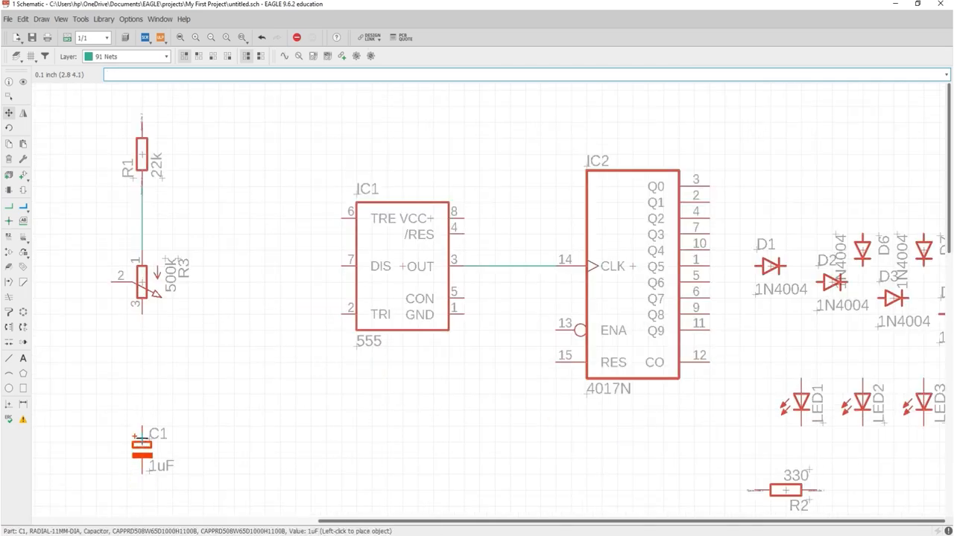
scroll(135, 309, "up", 4)
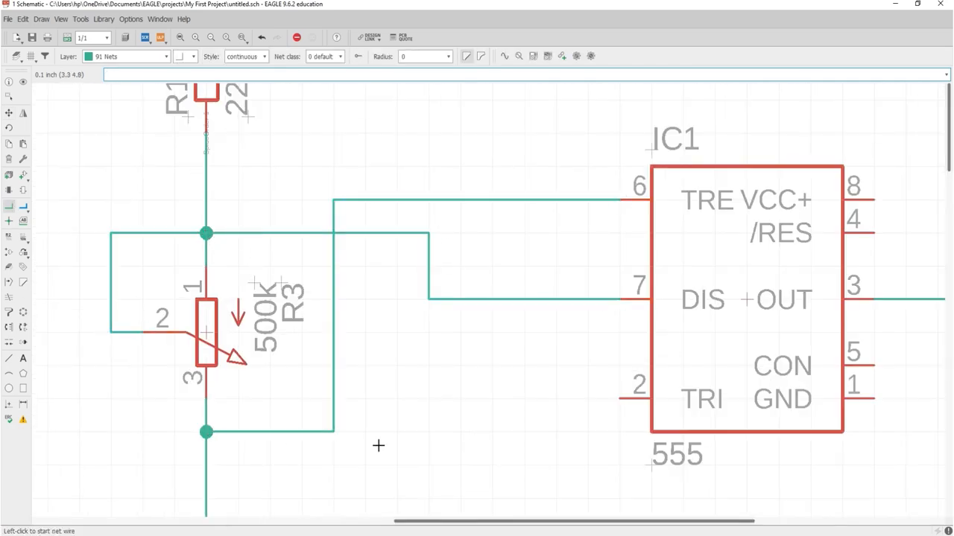
left_click(207, 500)
- Invoke the PWRN power gate of the 4017 and place it rotated just above the chip
scroll(324, 400, "down", 3)
scroll(429, 410, "up", 1)
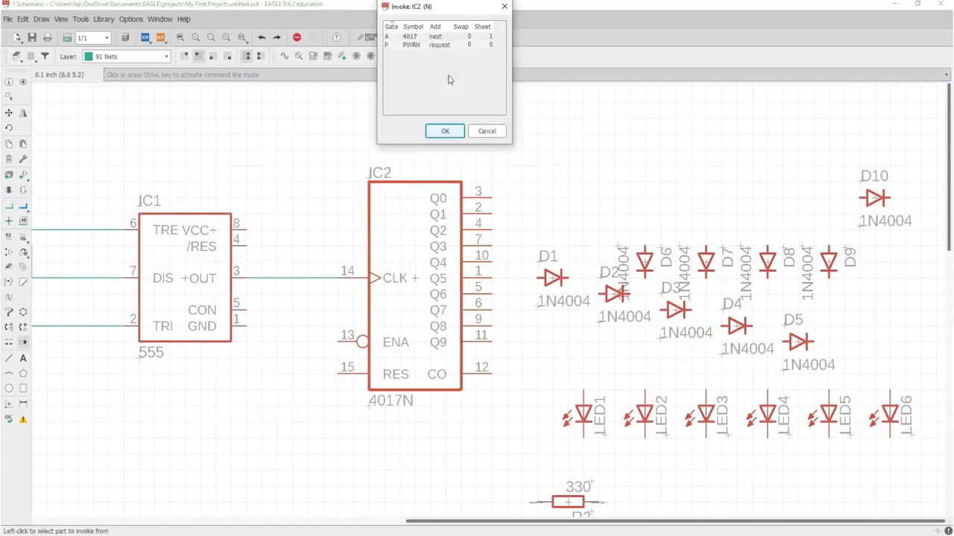
left_click(443, 130)
scroll(411, 192, "up", 4)
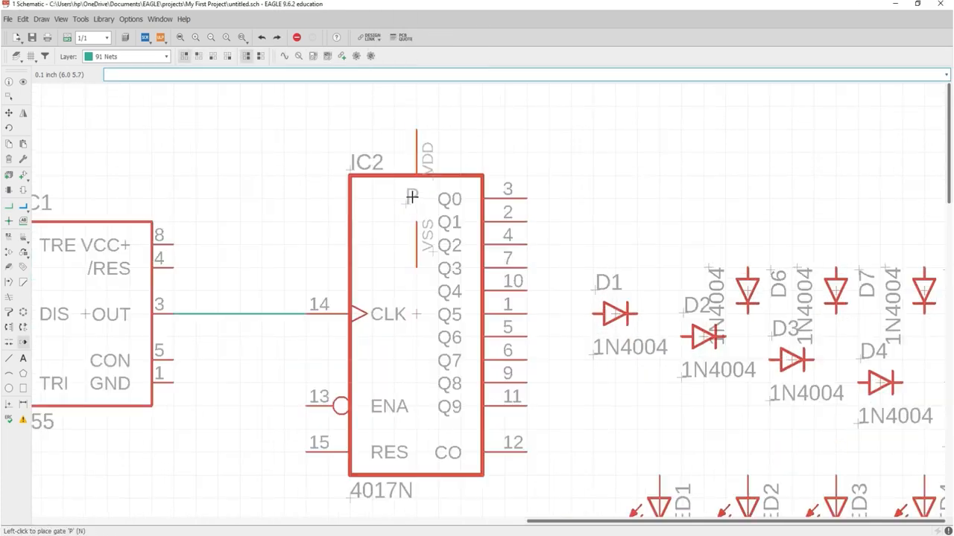
scroll(417, 124, "up", 2)
left_click(420, 121)
scroll(488, 321, "down", 3)
- Wire C1, the 555's GND and the 4017's ENA, RES and VSS together, and join R1, the 555's VCC+ and /RES to VDD
left_click(9, 206)
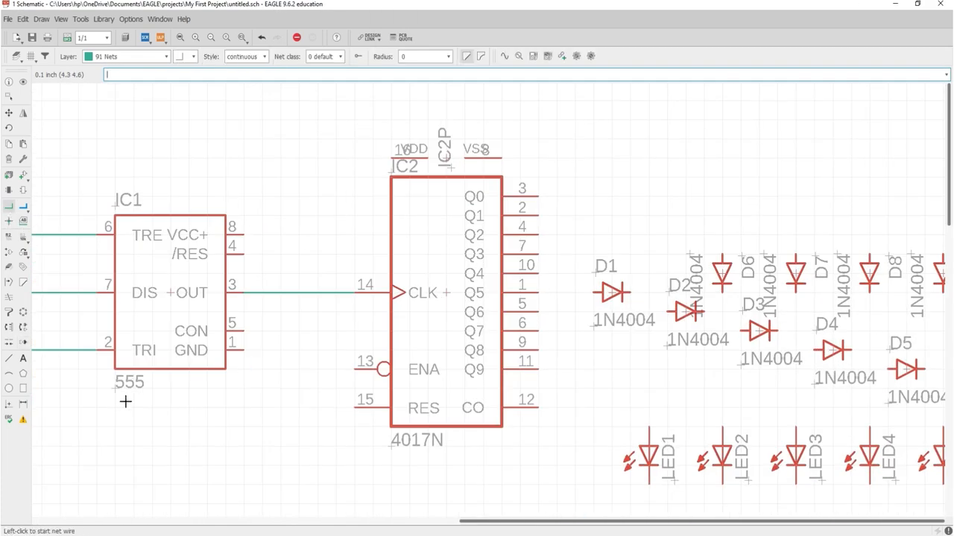
scroll(234, 401, "down", 1)
left_click(456, 199)
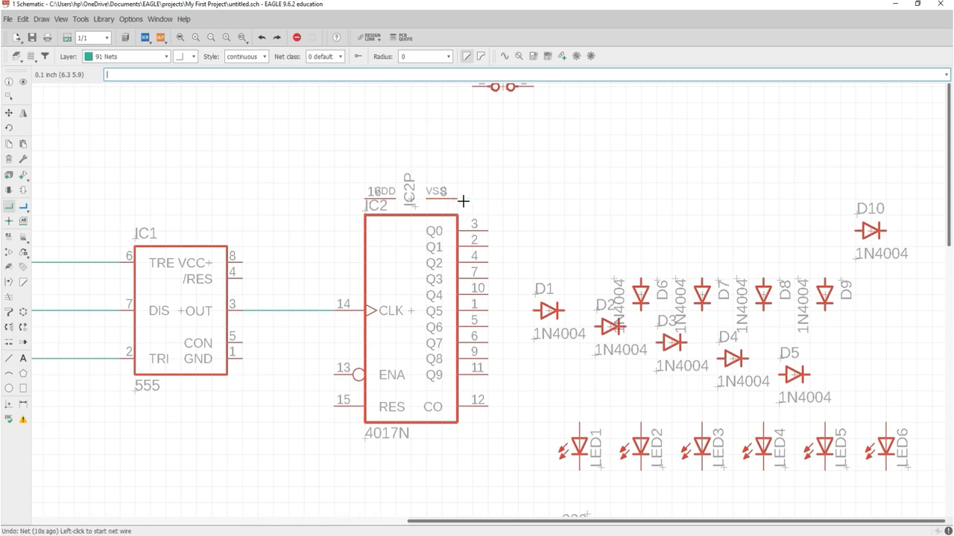
scroll(390, 432, "down", 5)
scroll(96, 490, "up", 6)
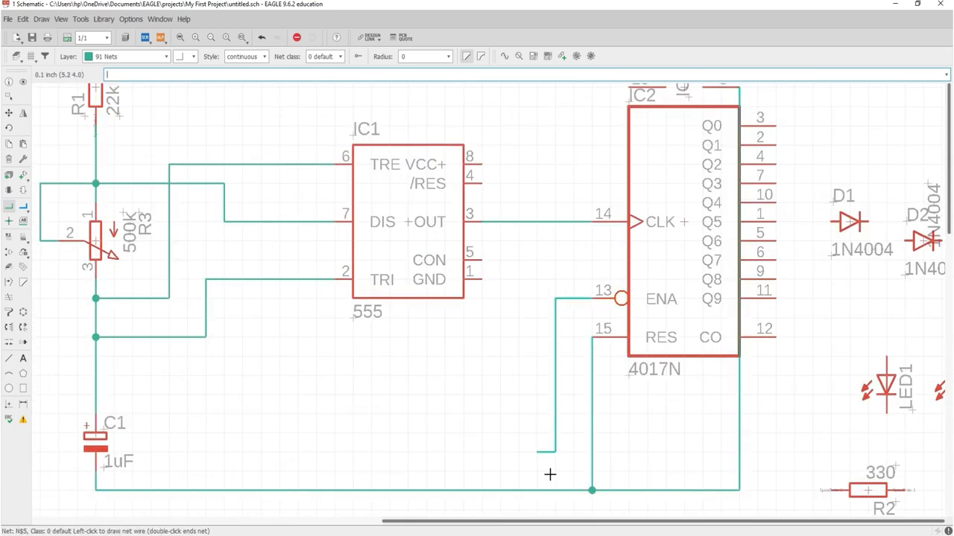
scroll(411, 369, "down", 1)
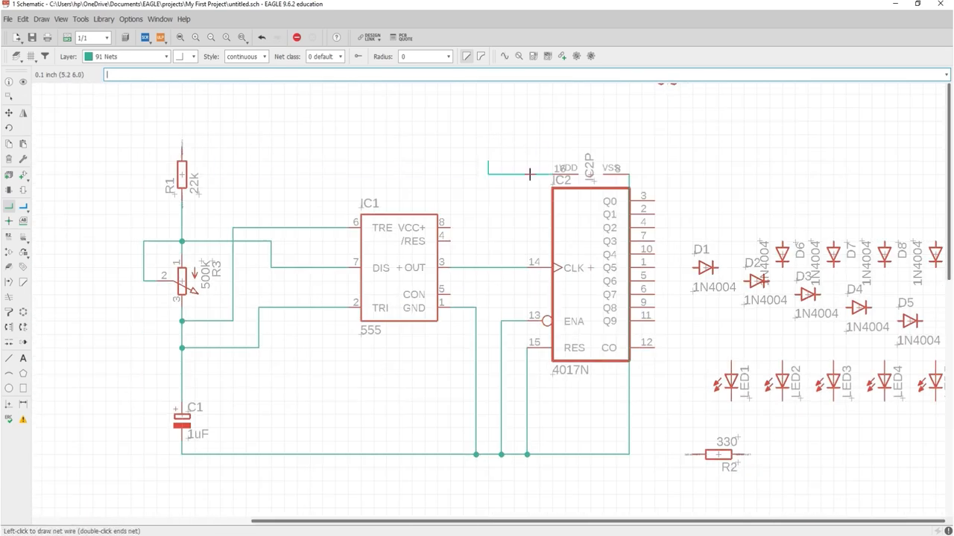
scroll(505, 199, "down", 2)
- Move switch S1 closer to the 4017 and wire its pin 2 to the VDD net
left_click(9, 113)
scroll(596, 118, "up", 3)
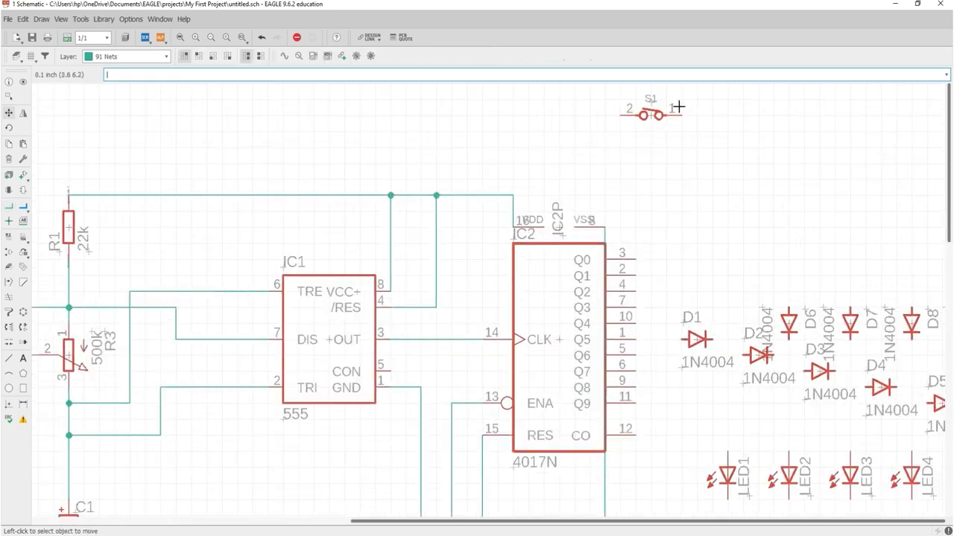
left_click(688, 170)
left_click(9, 207)
scroll(566, 207, "down", 3)
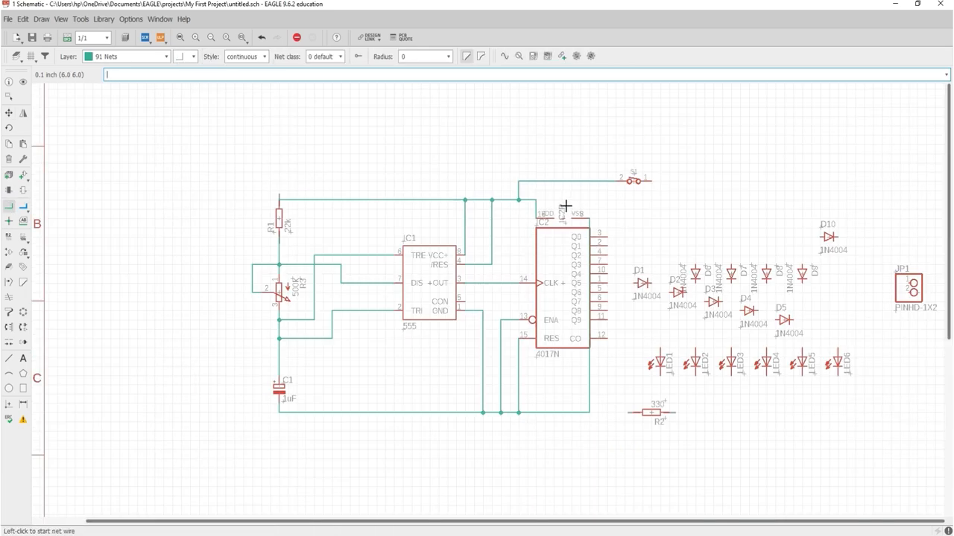
- Wire resistor R2 to the ground net and move it closer to the 4017
scroll(653, 437, "up", 5)
left_click(605, 371)
left_click(497, 372)
left_click(9, 113)
left_click(649, 371)
left_click(583, 372)
- Wire the cathodes of LED1 through LED6 to the free end of resistor R2
left_click(9, 207)
left_click(671, 279)
scroll(673, 279, "down", 3)
- Wire the 4017's outputs Q5 through Q9 to the anodes of diodes D1 through D5
scroll(746, 149, "up", 5)
left_click(368, 142)
left_click(464, 141)
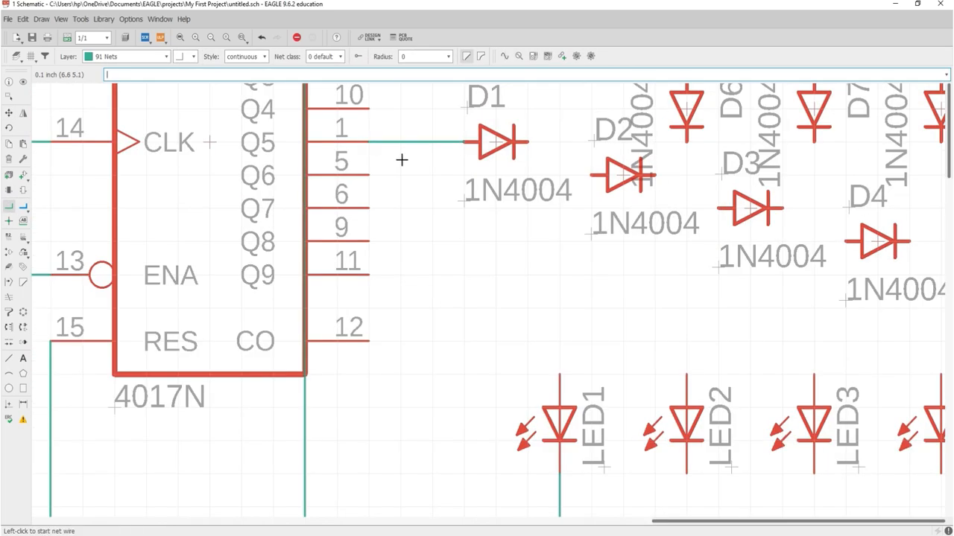
left_click(369, 241)
left_click(845, 241)
left_click(369, 275)
- Wire the cathodes of diodes D1 through D10 down to LED1 through LED6, joining D2–D5 with D6–D9
scroll(373, 279, "down", 5)
scroll(567, 291, "up", 3)
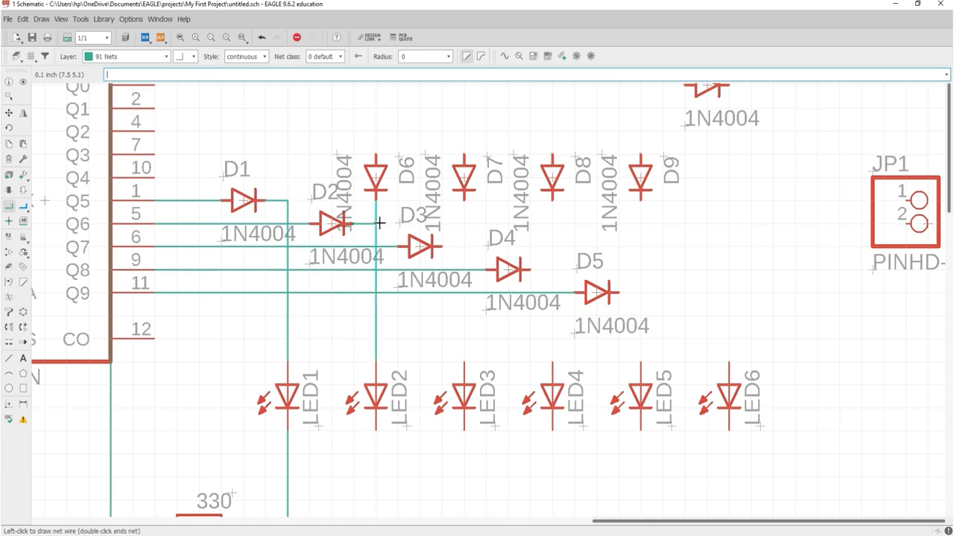
left_click(641, 200)
left_click(641, 293)
scroll(698, 147, "down", 4)
scroll(737, 78, "up", 3)
left_click(694, 146)
left_click(693, 378)
- Move diodes D6 through D9 down one grid step to clear room for the upper output nets
scroll(689, 372, "down", 2)
scroll(575, 251, "up", 4)
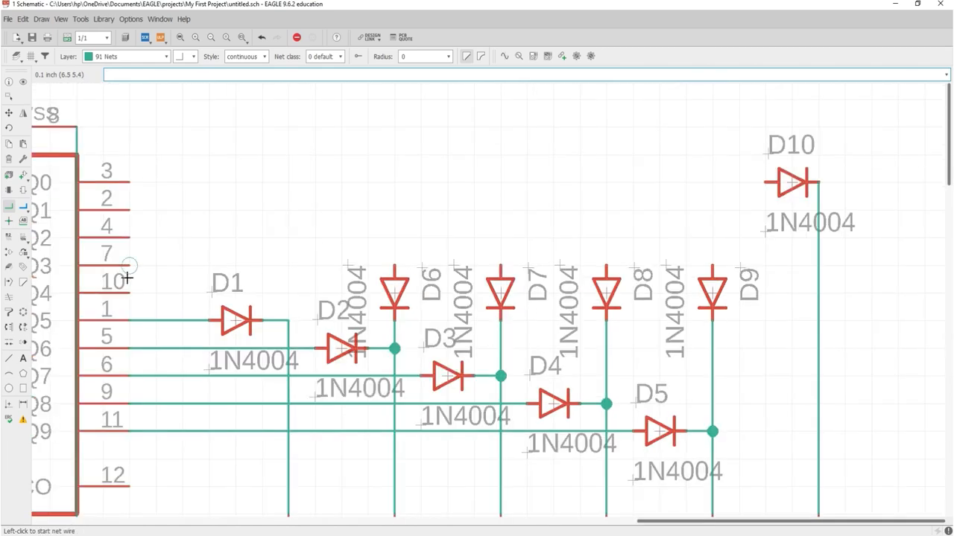
left_click(9, 112)
left_click(395, 293)
left_click(395, 320)
left_click(500, 293)
left_click(502, 318)
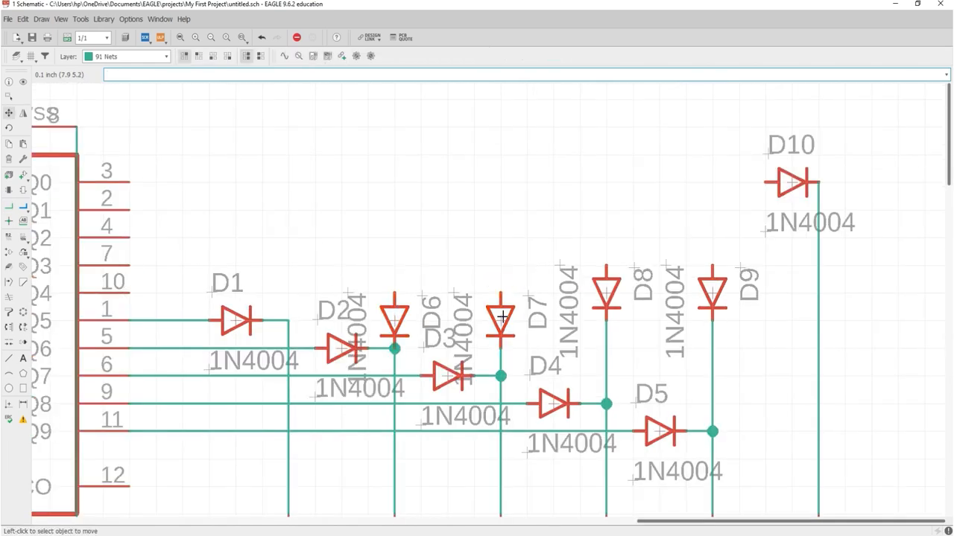
- Wire the 4017's outputs Q4 through Q0 to the anodes of diodes D6 through D10 in order
left_click(9, 206)
left_click(129, 292)
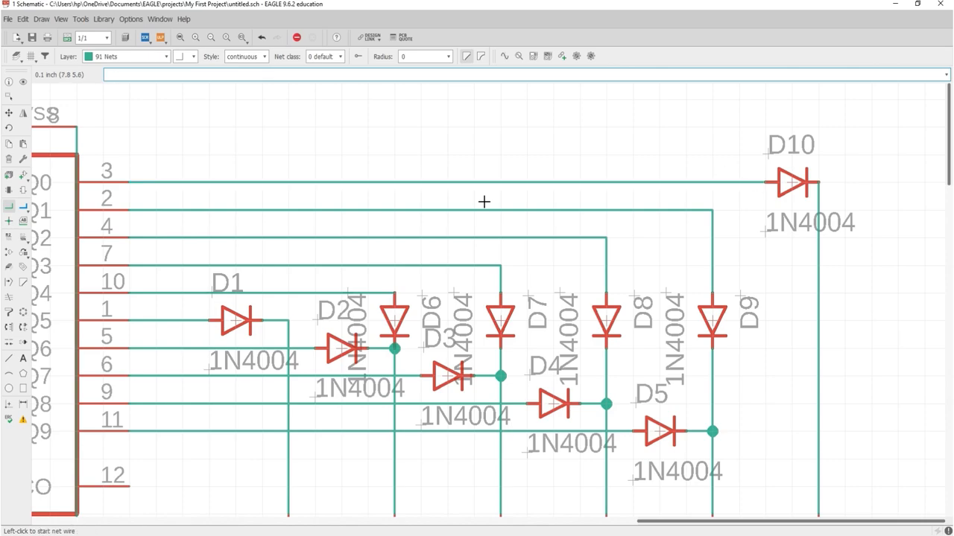
scroll(484, 202, "down", 5)
scroll(474, 343, "up", 3)
scroll(700, 334, "down", 3)
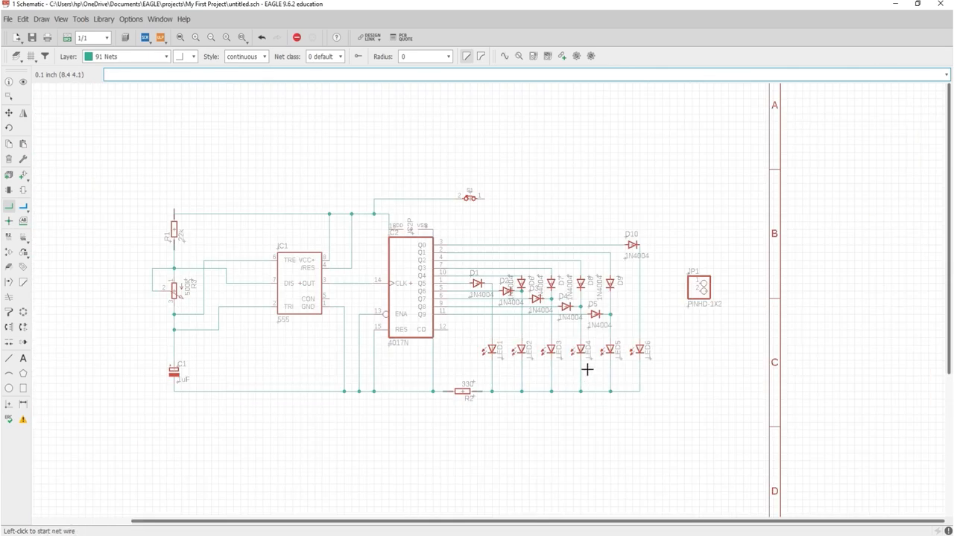
- Wire pin header JP1 to the switch and the ground net
scroll(751, 313, "up", 1)
left_click(751, 313)
scroll(149, 196, "down", 5)
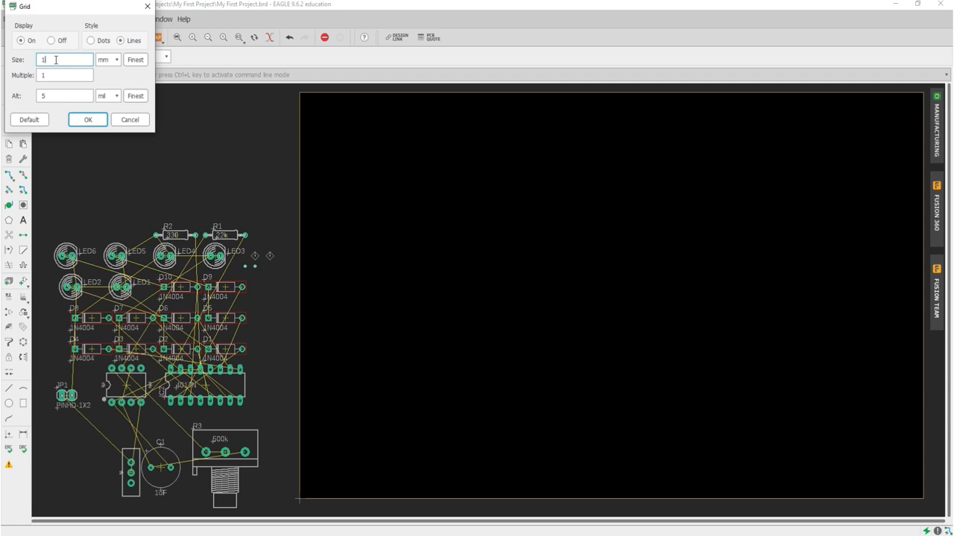
- In the board layout, set the grid to 5 mm and resize the board outline to about 65 by 65 mm
left_click(87, 120)
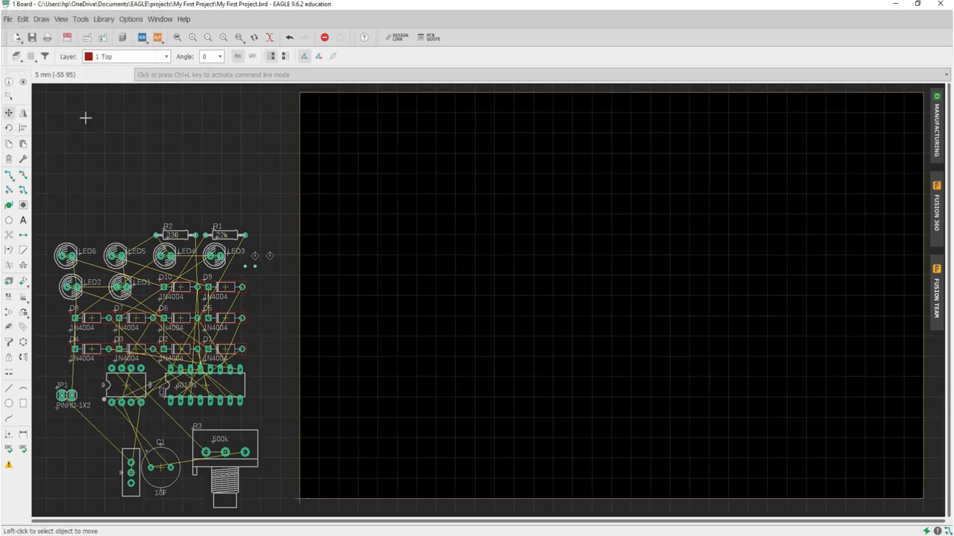
left_click(923, 297)
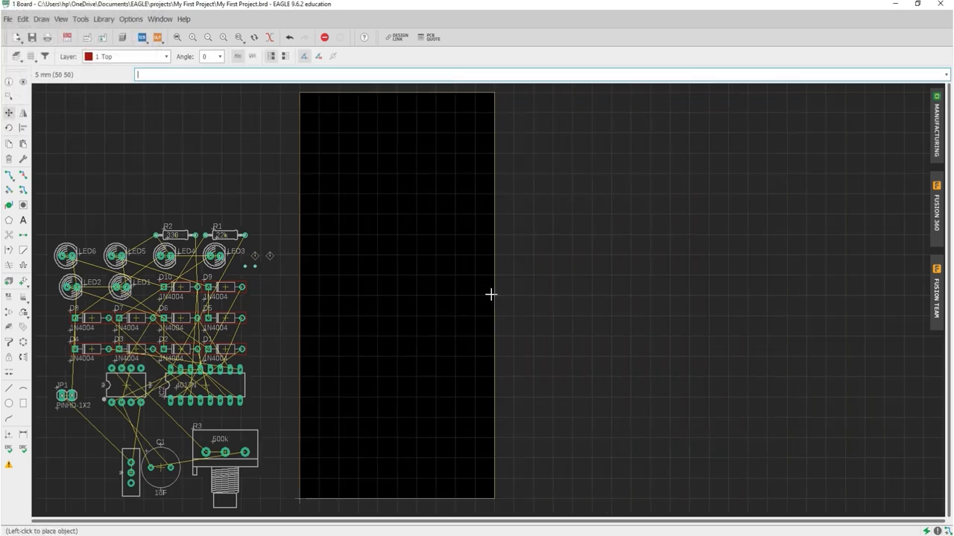
left_click(396, 94)
left_click(406, 296)
scroll(430, 234, "down", 1)
scroll(431, 232, "up", 1)
left_click(429, 295)
left_click(438, 236)
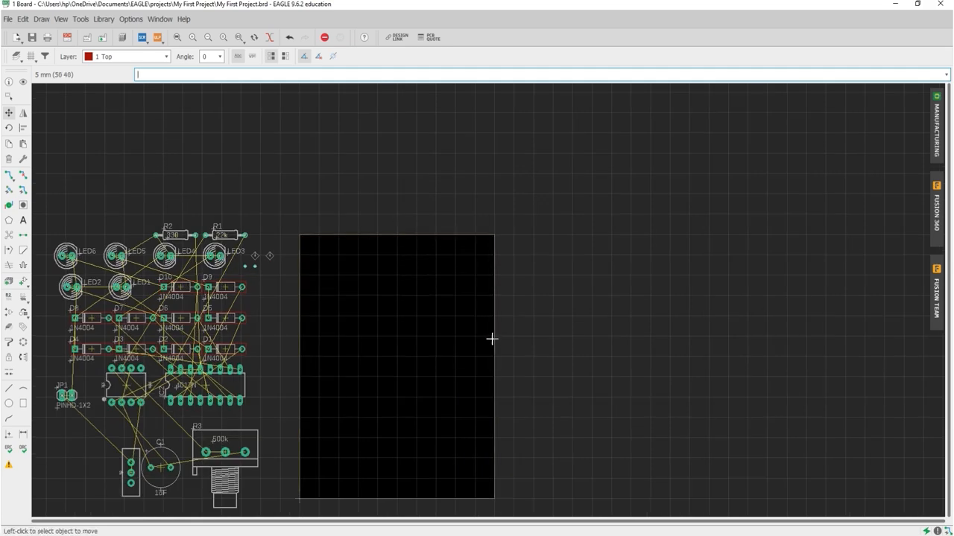
left_click(493, 338)
left_click(552, 321)
- Set the board grid size to 0.1 mm
scroll(563, 222, "down", 2)
left_click(31, 57)
left_click(87, 119)
left_click(30, 56)
type("0.1")
left_click(87, 119)
scroll(503, 313, "up", 3)
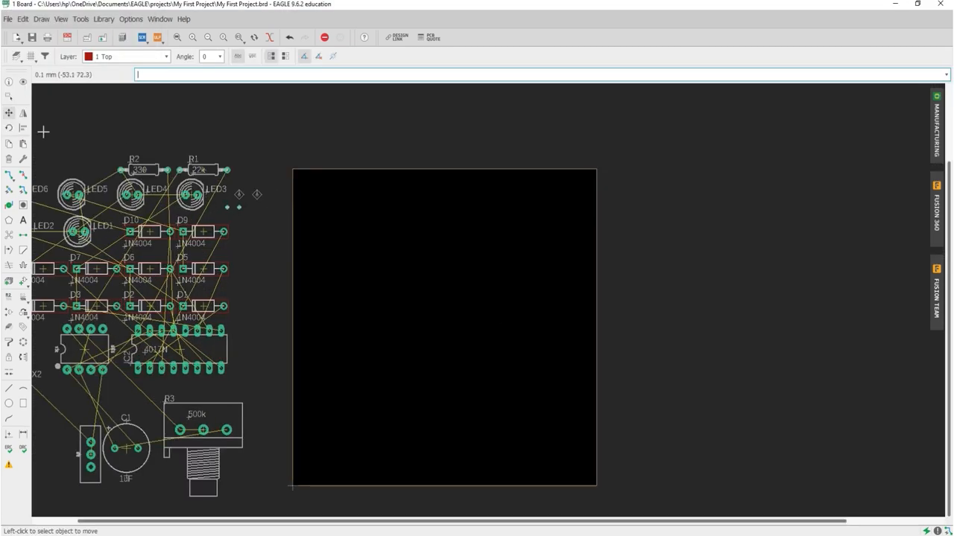
- Place pin header JP1 near the board's upper-left corner
scroll(159, 388, "down", 1)
left_click(41, 369)
scroll(318, 239, "up", 4)
left_click(304, 224)
- Rotate switch S2 by 90 degrees and place it on the board directly right of JP1
scroll(304, 224, "down", 5)
scroll(130, 401, "up", 5)
left_click(129, 401)
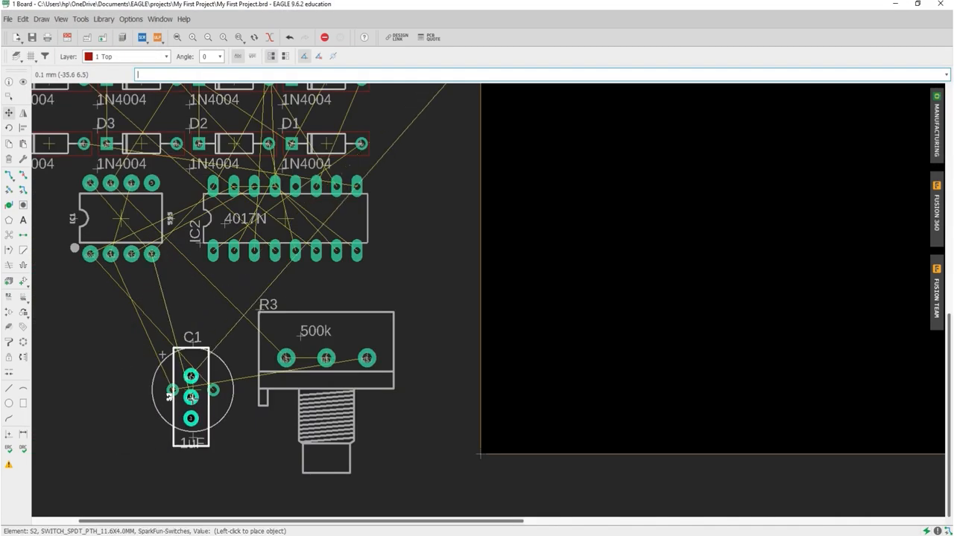
scroll(192, 398, "down", 6)
right_click(358, 248)
scroll(356, 250, "up", 2)
scroll(371, 269, "down", 5)
- Rotate potentiometer R3 by 180 degrees and place it right of the switch with its shaft past the board's upper edge
left_click(223, 430)
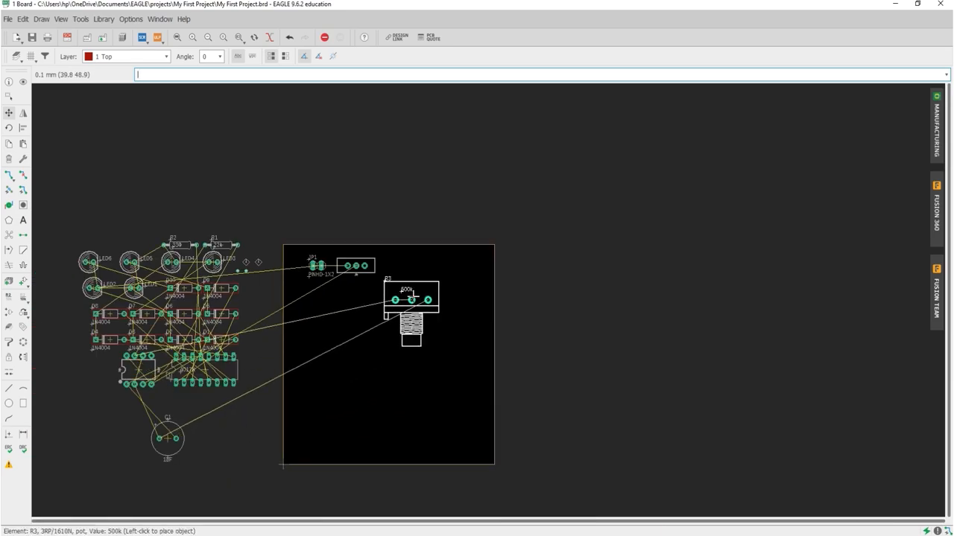
scroll(405, 265, "up", 3)
right_click(405, 264)
right_click(404, 265)
left_click(415, 278)
- Rotate the 4017 chip to stand vertically and place it on the board below potentiometer R3
scroll(278, 283, "down", 3)
scroll(153, 377, "up", 4)
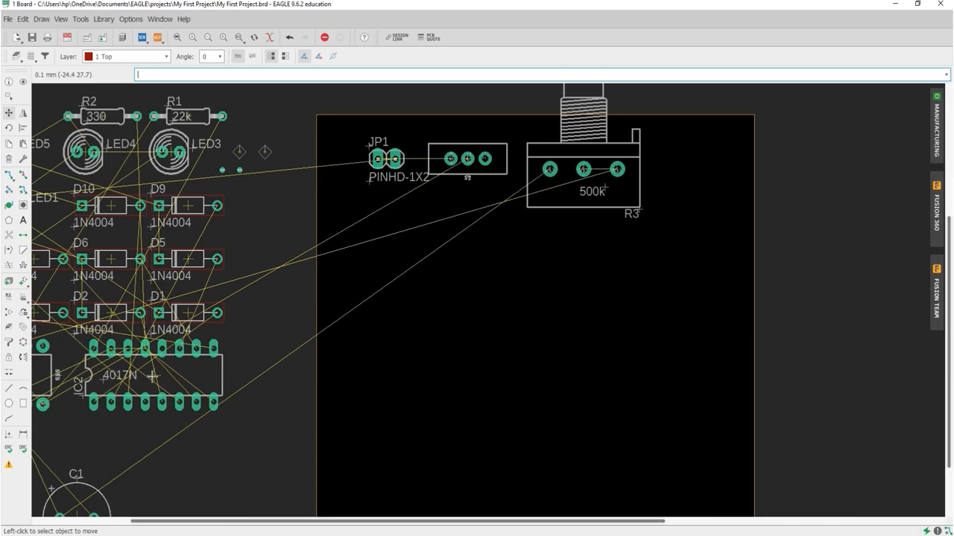
left_click(154, 377)
scroll(190, 380, "down", 3)
scroll(339, 341, "up", 2)
right_click(430, 343)
right_click(432, 345)
right_click(439, 348)
left_click(457, 348)
scroll(457, 348, "down", 2)
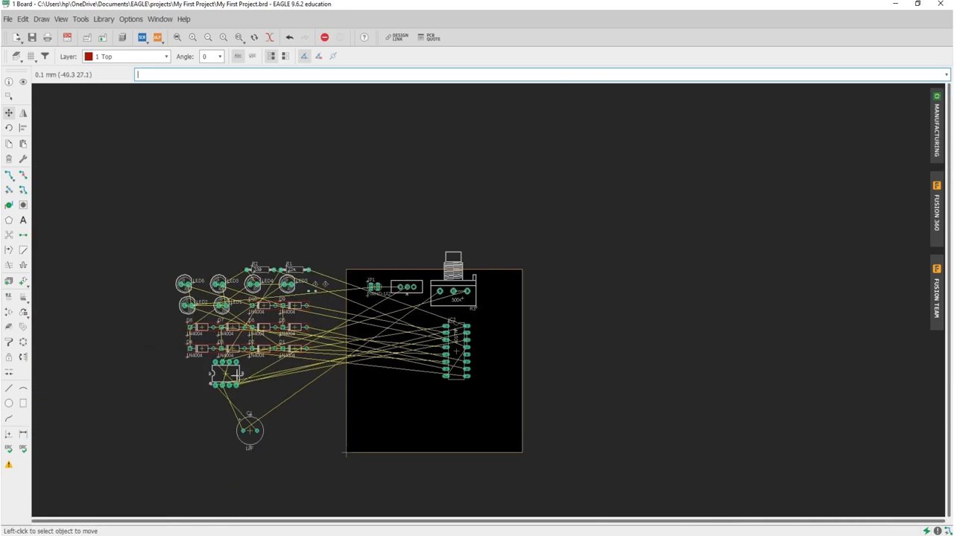
- Place the 555 timer chip on the board directly right of the 4017 and recalculate the airwires
left_click(224, 372)
scroll(611, 319, "up", 1)
scroll(540, 316, "up", 2)
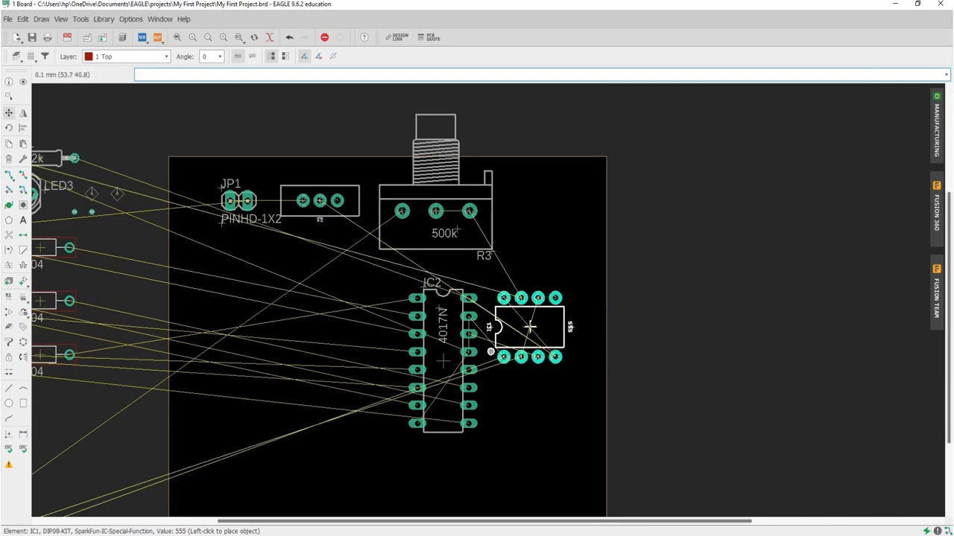
left_click(544, 325)
left_click(8, 234)
- Rotate capacitor C1 by 180 degrees and place it on the board below the 555 chip
scroll(431, 332, "down", 4)
left_click(193, 441)
scroll(488, 401, "up", 4)
right_click(478, 365)
right_click(478, 365)
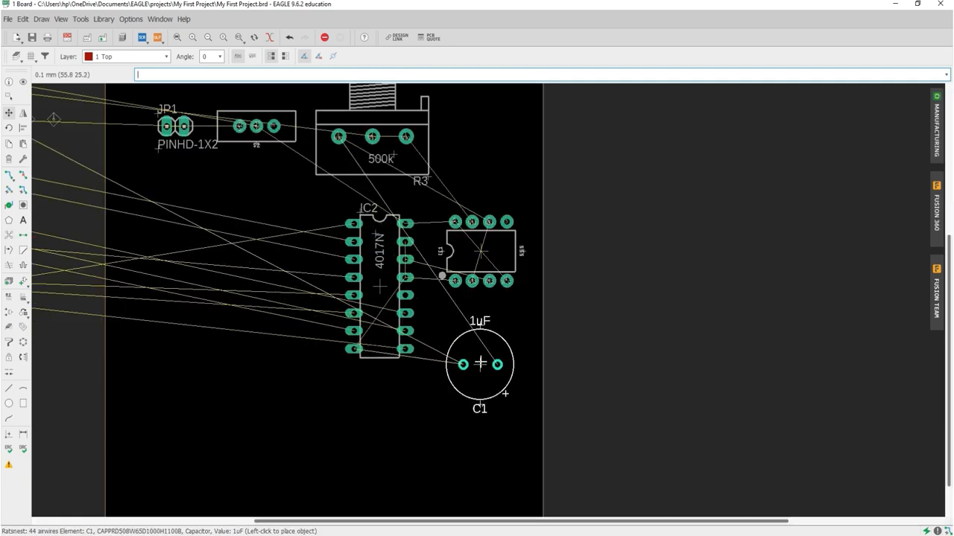
left_click(481, 363)
- Place diode D9 on the board left of the 4017, level with its pin 2
scroll(448, 391, "down", 6)
scroll(279, 341, "up", 5)
left_click(307, 286)
scroll(596, 360, "up", 3)
scroll(556, 337, "up", 1)
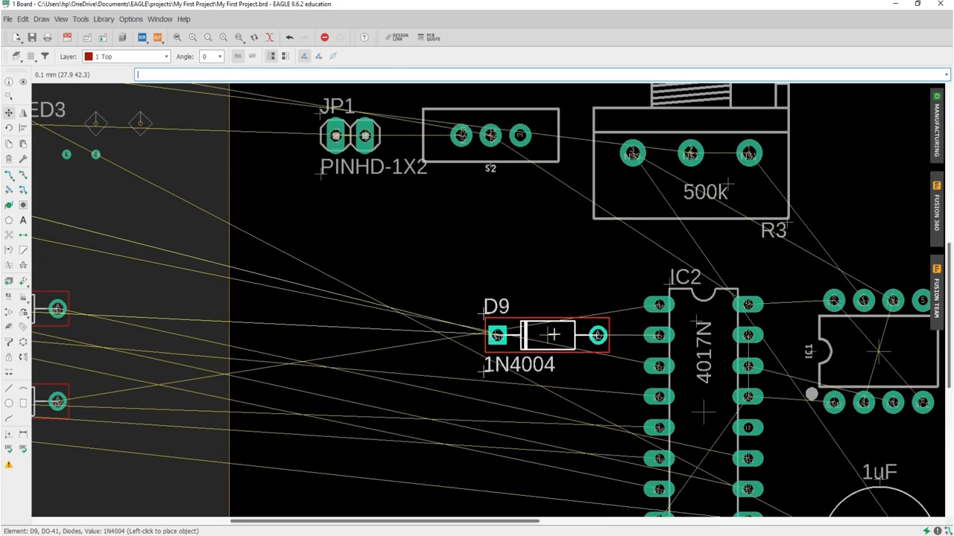
left_click(553, 335)
- Place diode D1 directly above D9 beside the 4017 and recalculate the airwires
scroll(552, 334, "down", 3)
left_click(236, 373)
scroll(564, 308, "up", 5)
left_click(523, 318)
left_click(9, 235)
- Place diodes D5 and D6 one below the other, left of the 4017's lower end
scroll(426, 290, "down", 7)
scroll(276, 373, "up", 2)
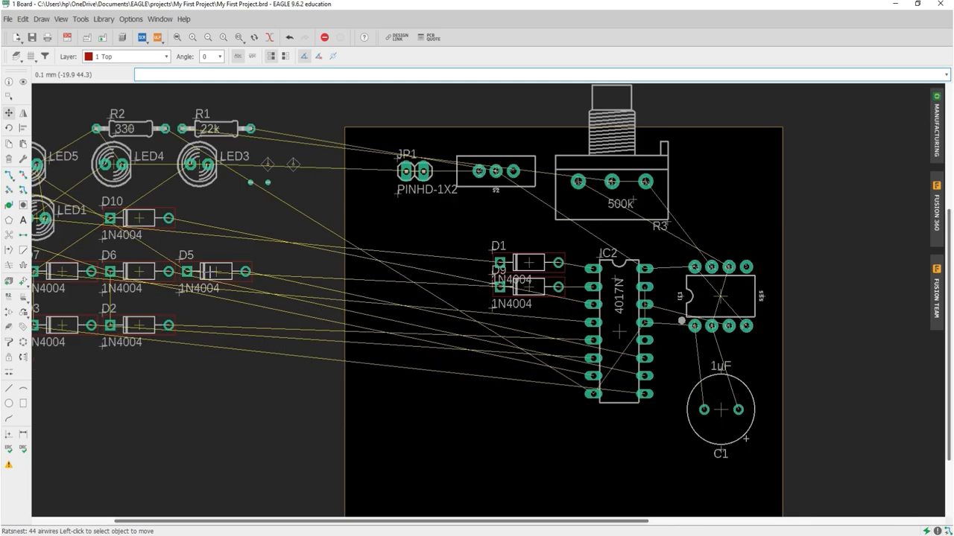
scroll(513, 340, "up", 3)
left_click(535, 421)
scroll(536, 421, "down", 3)
left_click(149, 304)
left_click(535, 452)
- Place diodes D8 and D2 in the column below D9, left of the 4017
left_click(149, 357)
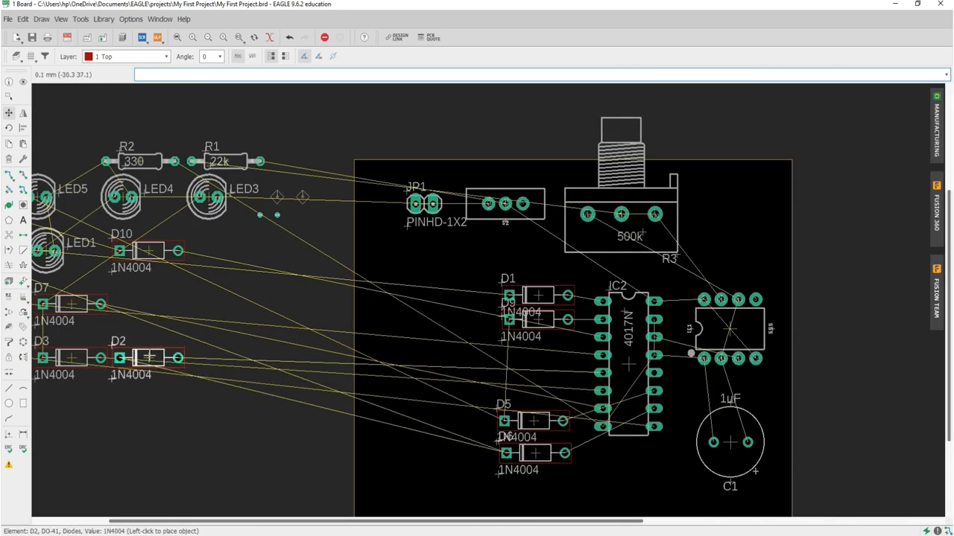
left_click(535, 376)
scroll(535, 374, "down", 2)
left_click(159, 326)
scroll(552, 395, "up", 6)
scroll(504, 270, "up", 3)
left_click(510, 273)
left_click(501, 389)
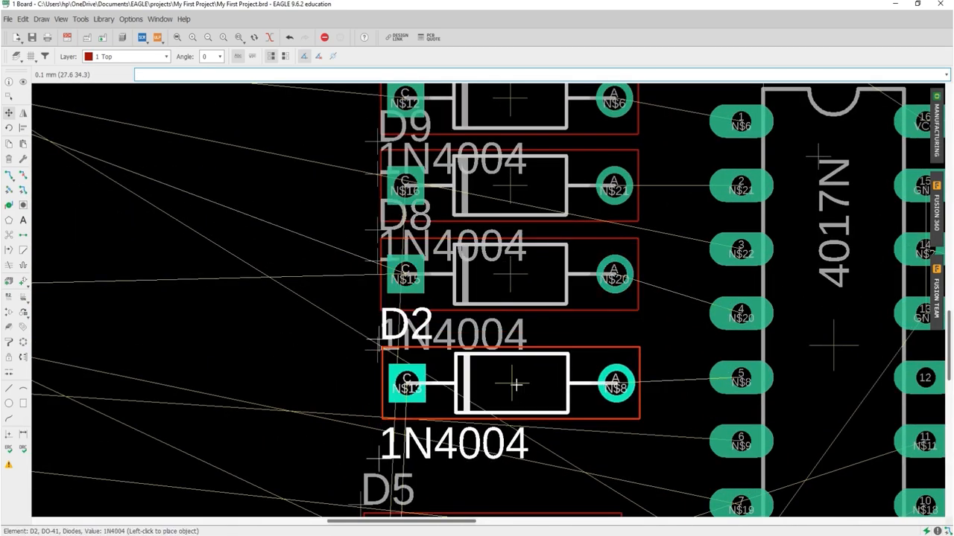
left_click(512, 383)
- Hide the tValues layer so the component values no longer clutter the board
scroll(513, 383, "down", 6)
scroll(522, 311, "up", 6)
left_click(16, 57)
scroll(33, 160, "down", 1)
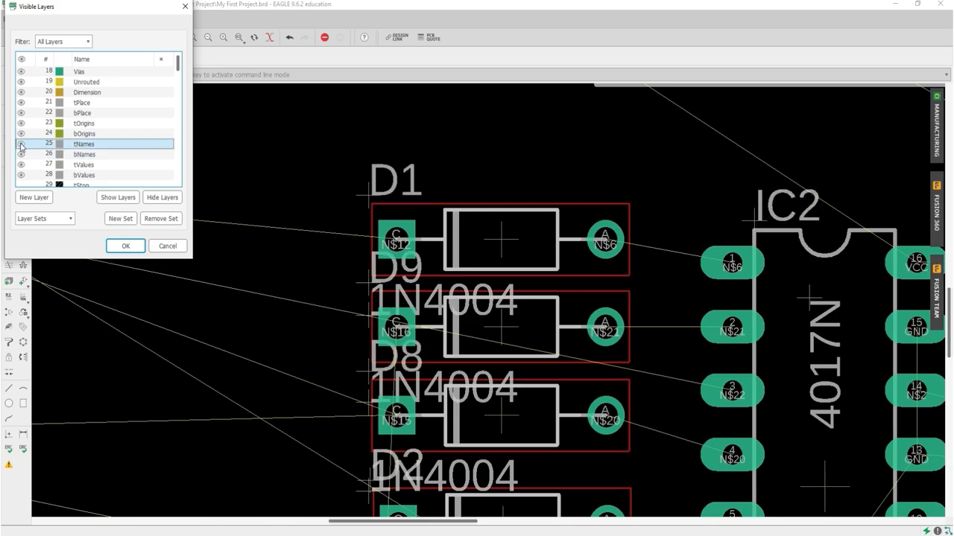
left_click(21, 164)
left_click(125, 246)
- Move diode D2 up so it sits close beneath D8 and lines up with the diode column
scroll(298, 216, "down", 4)
scroll(432, 335, "up", 3)
scroll(370, 376, "up", 2)
left_click(369, 384)
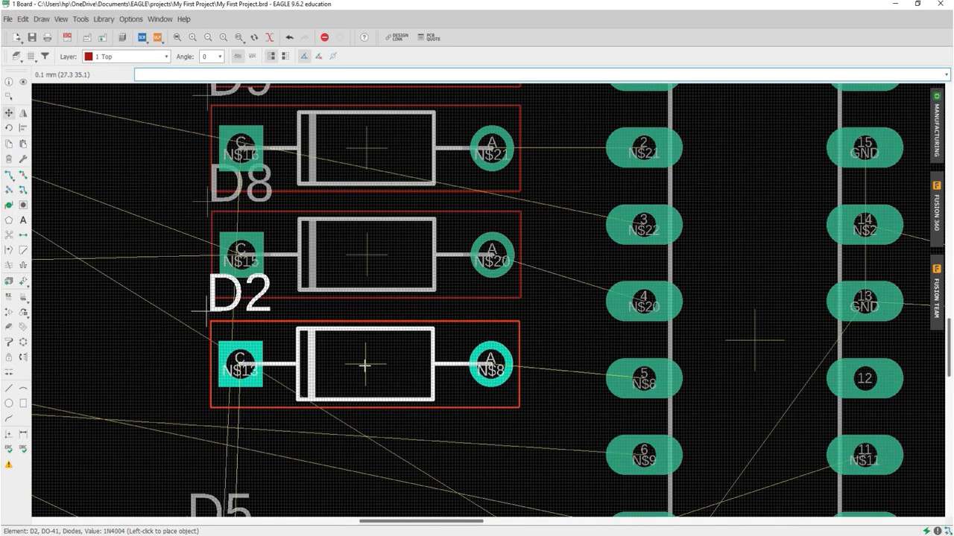
left_click(365, 365)
- Place diode D3 beneath D2 and bring D4 and D7 onto the board near D5 and D6
scroll(375, 339, "down", 4)
scroll(403, 306, "down", 8)
left_click(256, 328)
scroll(498, 353, "up", 10)
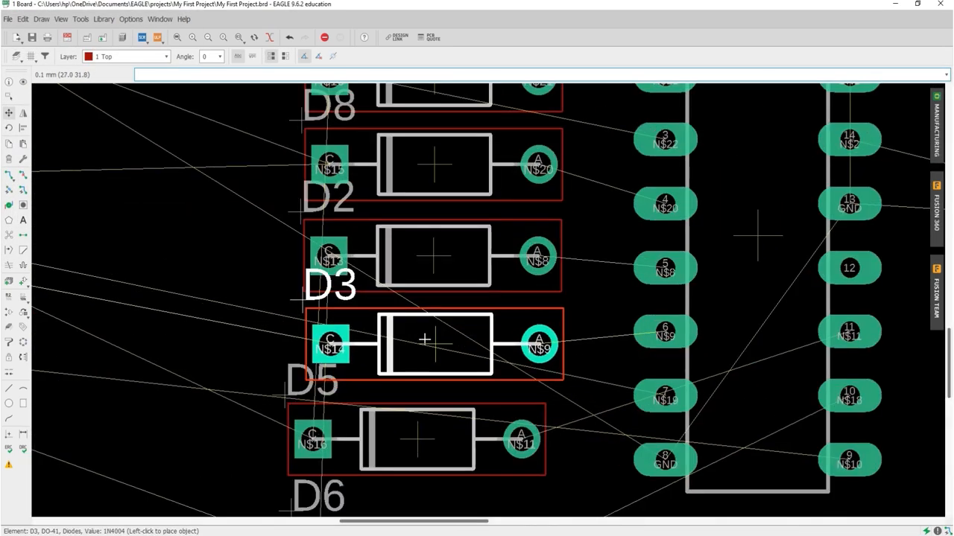
scroll(424, 340, "down", 4)
scroll(425, 340, "up", 2)
scroll(409, 287, "down", 4)
scroll(343, 306, "up", 5)
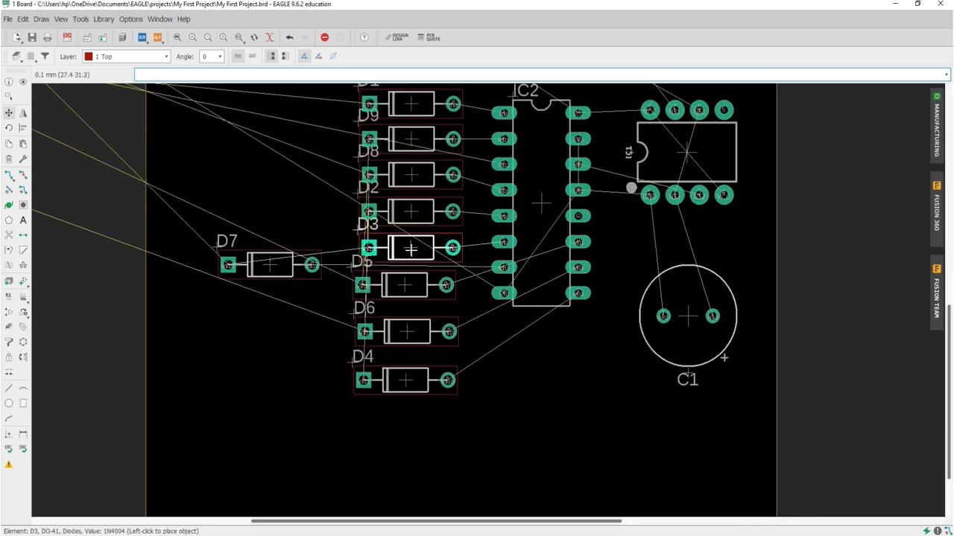
- Move diode D7 into the column directly below D3
left_click(270, 265)
scroll(417, 328, "up", 6)
scroll(402, 202, "down", 5)
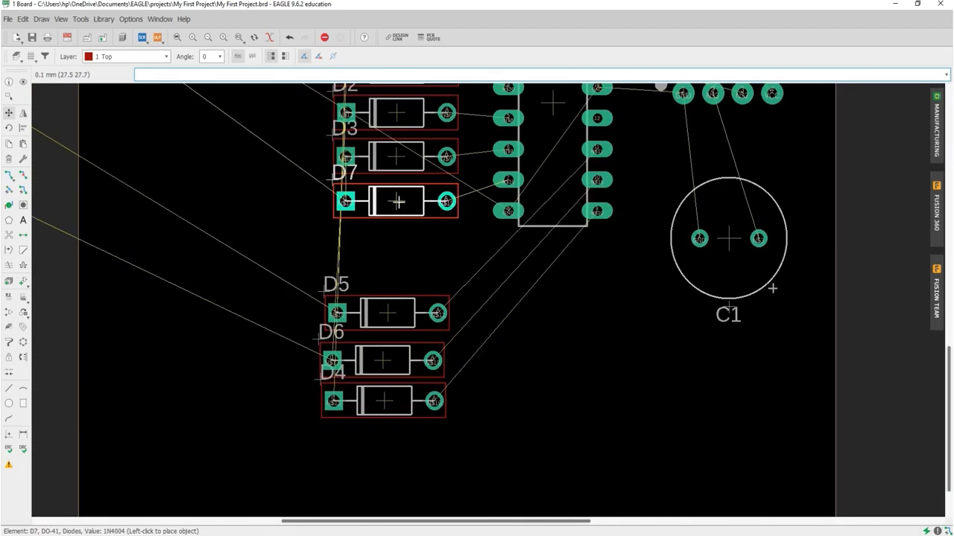
left_click(398, 202)
- Fine-tune the positions of diodes D8 and D3 to even out the column beside the 4017
scroll(475, 306, "up", 1)
scroll(450, 316, "down", 7)
scroll(443, 243, "up", 5)
scroll(414, 279, "up", 3)
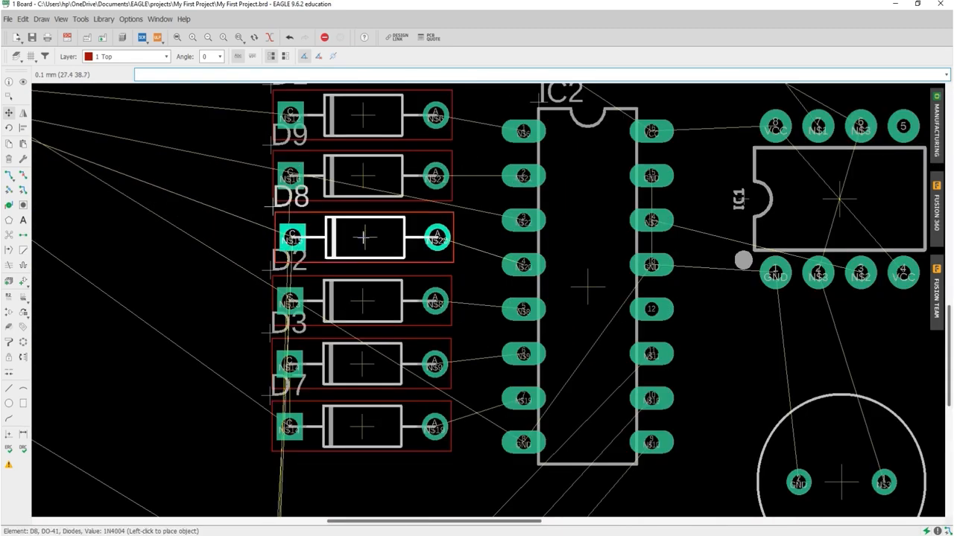
left_click(362, 362)
scroll(364, 388, "down", 5)
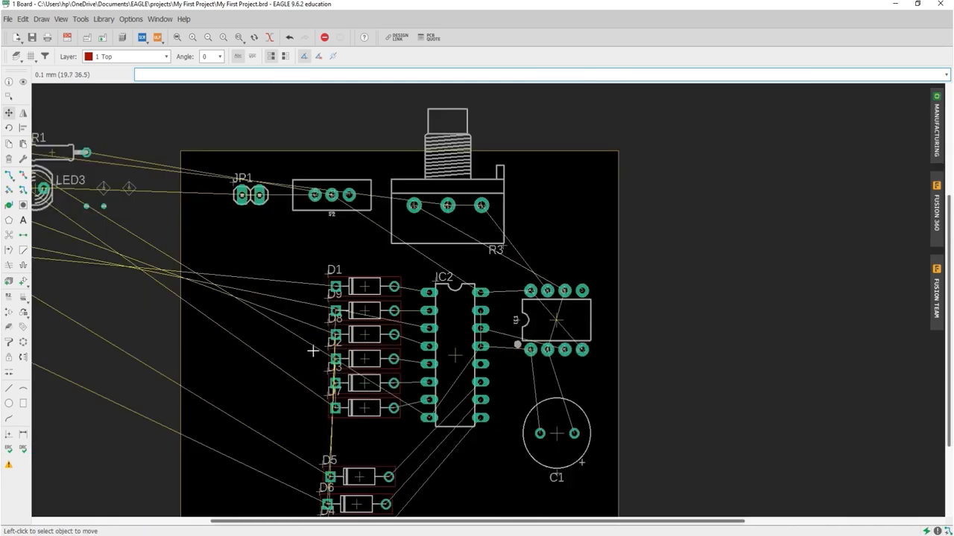
- Bring diode D10 onto the board, left of the diode column
scroll(313, 351, "down", 3)
left_click(134, 289)
scroll(246, 355, "up", 3)
scroll(432, 421, "up", 3)
left_click(216, 227)
- Move diodes D8, D2, D3 and D7 down as a group to open a gap below D9
key("Escape")
left_click(10, 116)
left_click(394, 263)
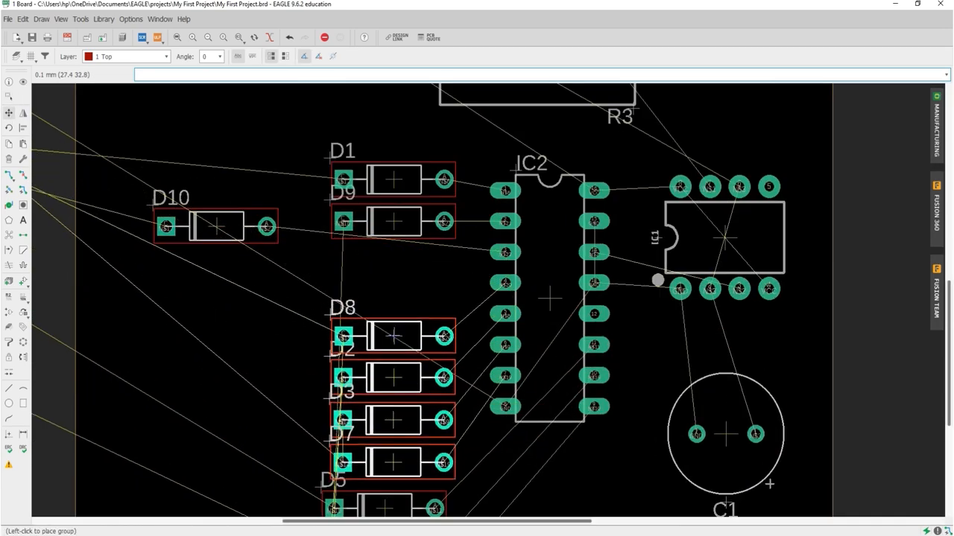
left_click(394, 336)
- Place diode D10 in the gap directly below D9, aligned with the column
left_click(216, 227)
scroll(419, 267, "up", 2)
scroll(404, 272, "up", 2)
left_click(366, 256)
scroll(367, 249, "down", 7)
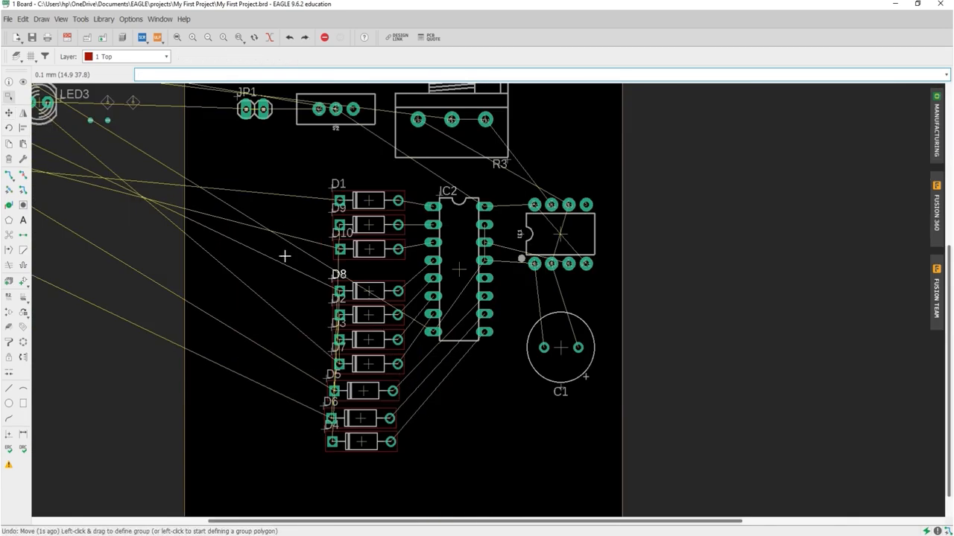
- Group diodes D8, D2, D3 and D7 and move them up close beneath D10
left_click_drag(316, 270, 417, 377)
scroll(372, 302, "up", 8)
left_click(355, 257)
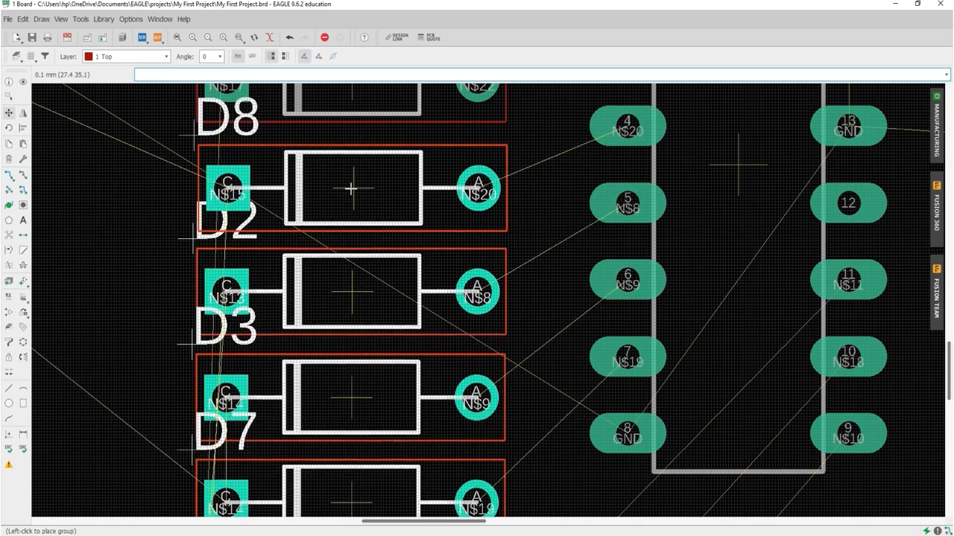
left_click(351, 188)
- Move diodes D5, D6 and D4 into a column below the 4017 chip
scroll(509, 202, "down", 7)
scroll(462, 276, "down", 2)
scroll(414, 323, "up", 4)
key("F7")
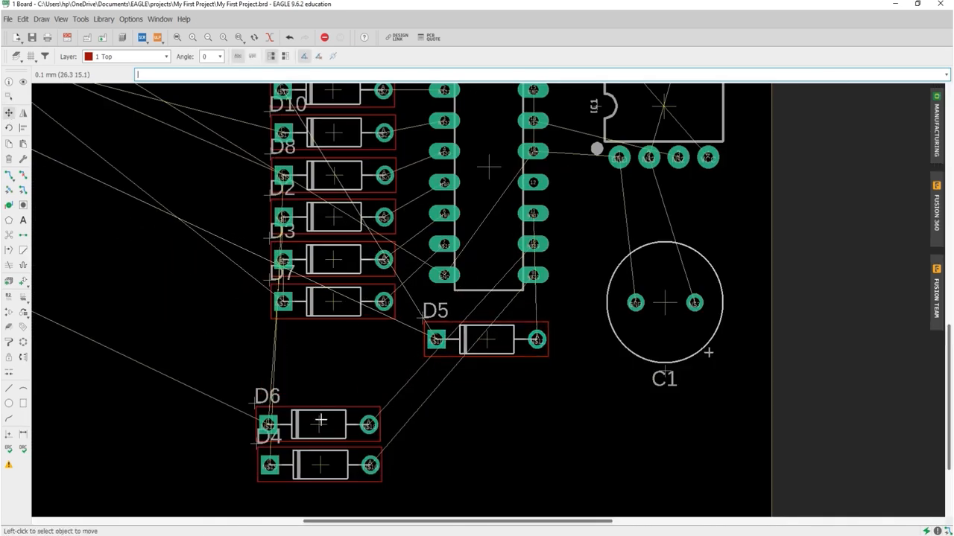
left_click(321, 422)
scroll(516, 374, "up", 4)
left_click(455, 388)
scroll(454, 363, "down", 3)
left_click(256, 477)
left_click(445, 460)
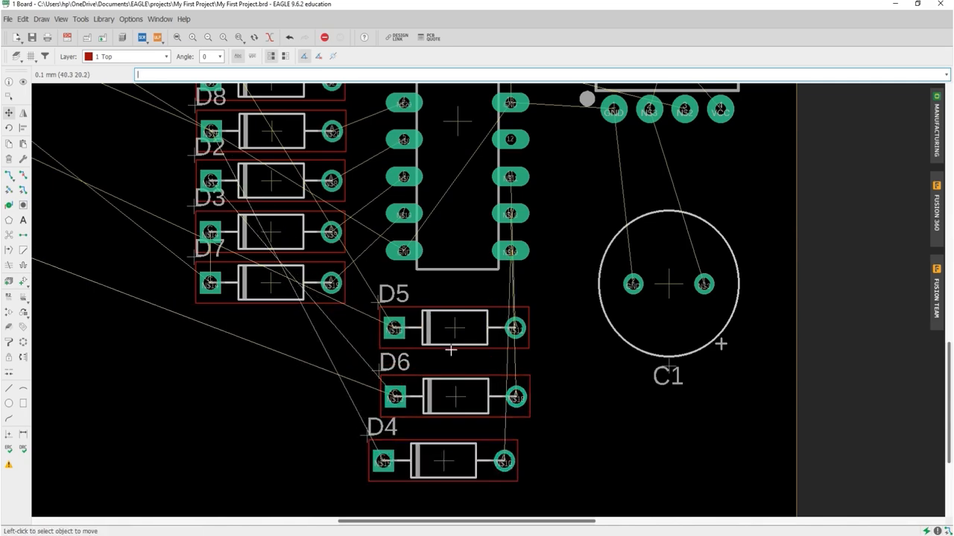
- Reorder the diodes below the 4017 so D4 sits under D5 and D6 sits under D4
left_click(450, 350)
scroll(450, 351, "down", 3)
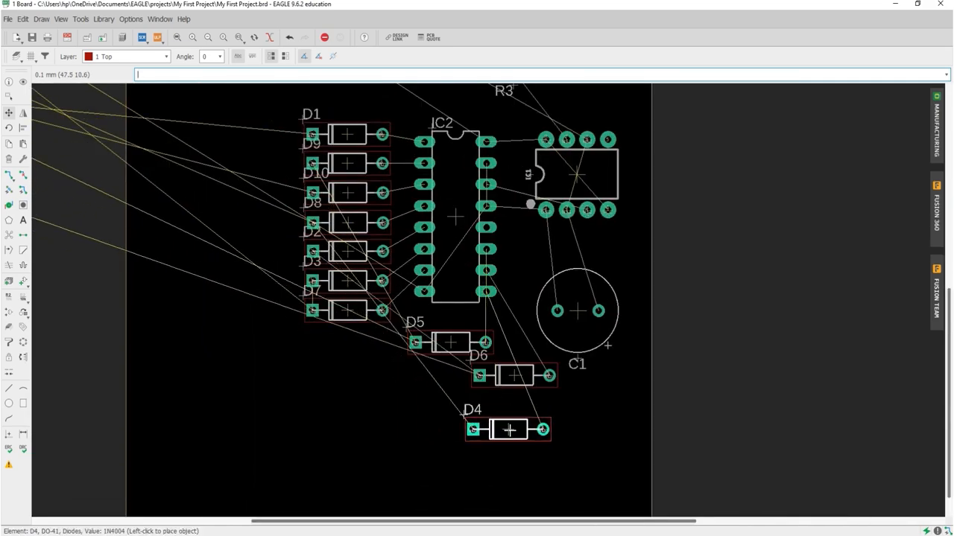
left_click(456, 419)
scroll(474, 399, "up", 5)
left_click(594, 328)
left_click(754, 409)
left_click(418, 457)
left_click(405, 324)
left_click(747, 404)
scroll(380, 425, "up", 5)
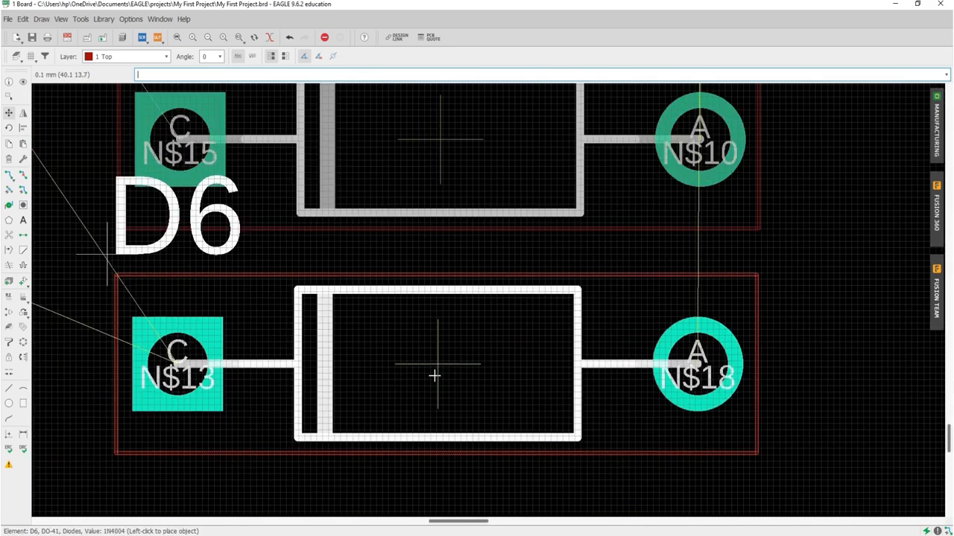
scroll(435, 376, "down", 3)
left_click(433, 375)
- Recalculate the airwires, rotate LED3 by 180 degrees and place it left of diode D3
scroll(435, 375, "down", 9)
left_click(9, 235)
scroll(475, 335, "down", 5)
scroll(321, 214, "up", 5)
left_click(248, 233)
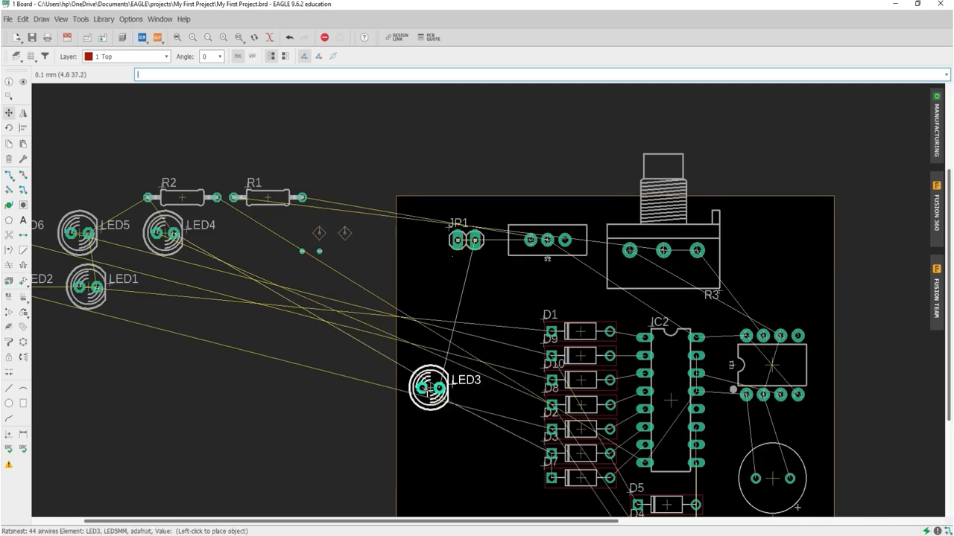
scroll(522, 484, "up", 4)
right_click(479, 408)
right_click(479, 408)
left_click(481, 407)
- Rotate LED4 by 180 degrees and place it above LED3
scroll(367, 366, "down", 6)
left_click(163, 223)
scroll(379, 336, "up", 4)
right_click(434, 339)
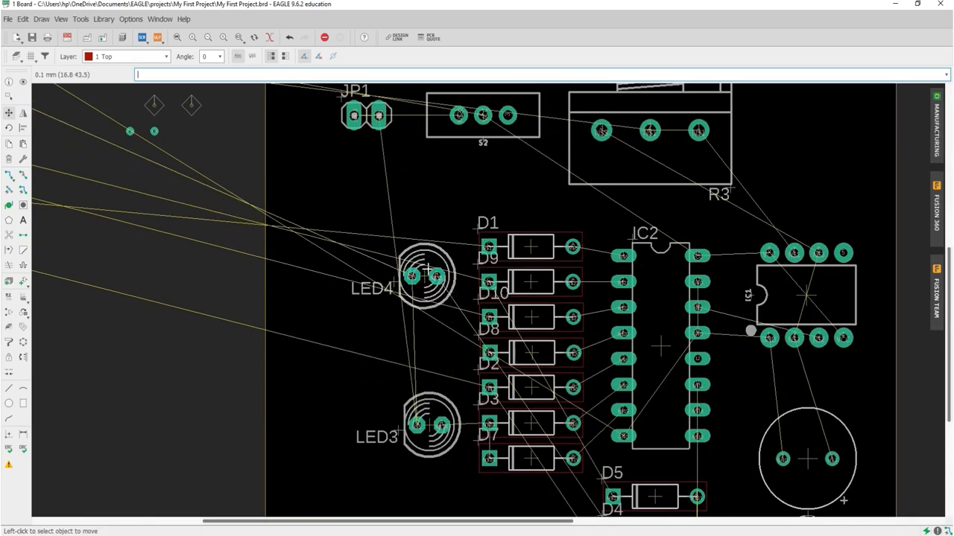
- Rotate LED5 and LED1 by 180 degrees and place them side by side left of diode D1
scroll(428, 269, "down", 5)
left_click(201, 239)
scroll(427, 264, "up", 5)
right_click(350, 261)
left_click(343, 277)
scroll(344, 277, "down", 5)
left_click(190, 230)
scroll(362, 301, "up", 5)
left_click(382, 301)
left_click(378, 149)
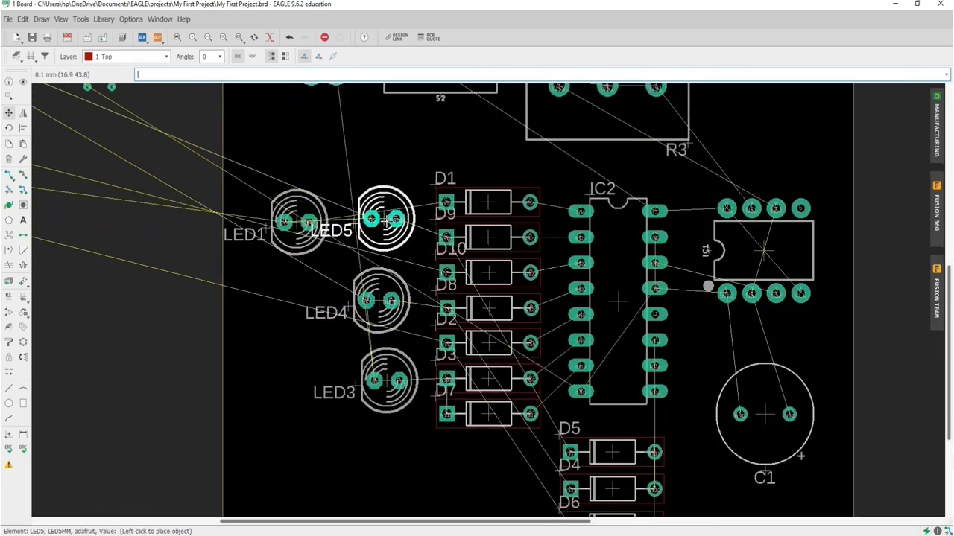
left_click(302, 193)
- Place LED6, rotated by 180 degrees, between LED5 and LED3, with LED4 to its left below LED1
scroll(286, 215, "down", 5)
left_click(188, 228)
scroll(326, 229, "up", 5)
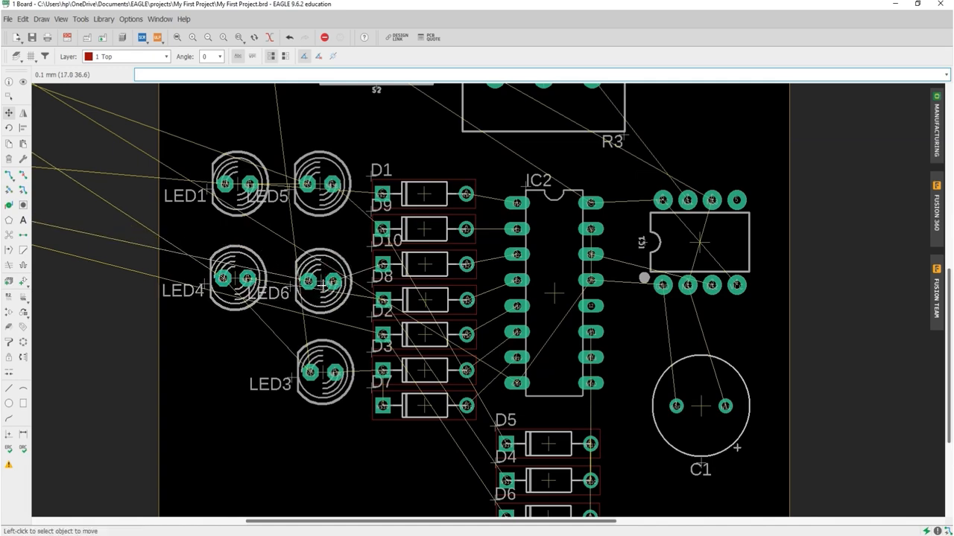
- Place LED2, rotated by 180 degrees, left of LED3 and below LED4
scroll(323, 285, "down", 8)
left_click(179, 237)
scroll(302, 311, "up", 9)
left_click(306, 309)
scroll(307, 307, "down", 9)
scroll(335, 271, "up", 4)
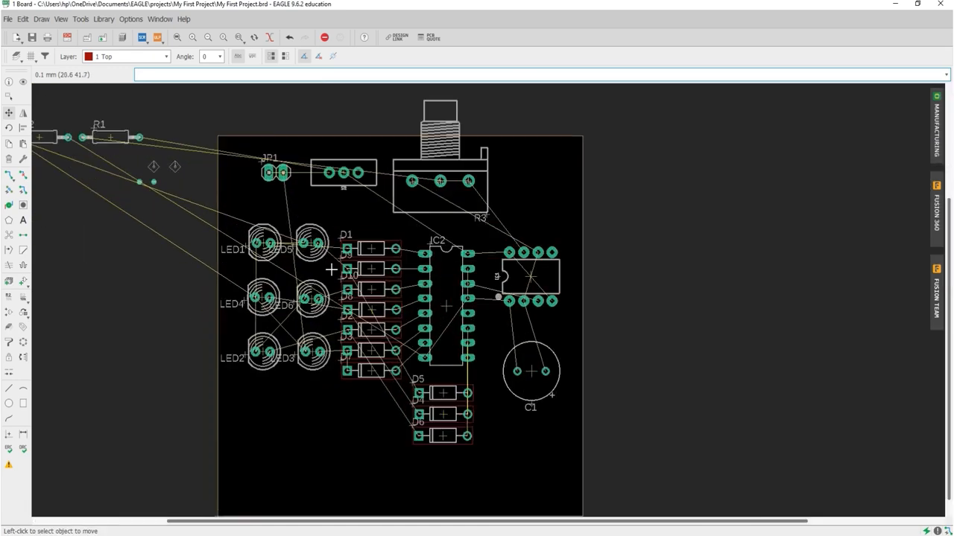
- Realign LED1 and LED5 in a row level with diode D1, and LED4 and LED6 level with D8
scroll(267, 249, "up", 5)
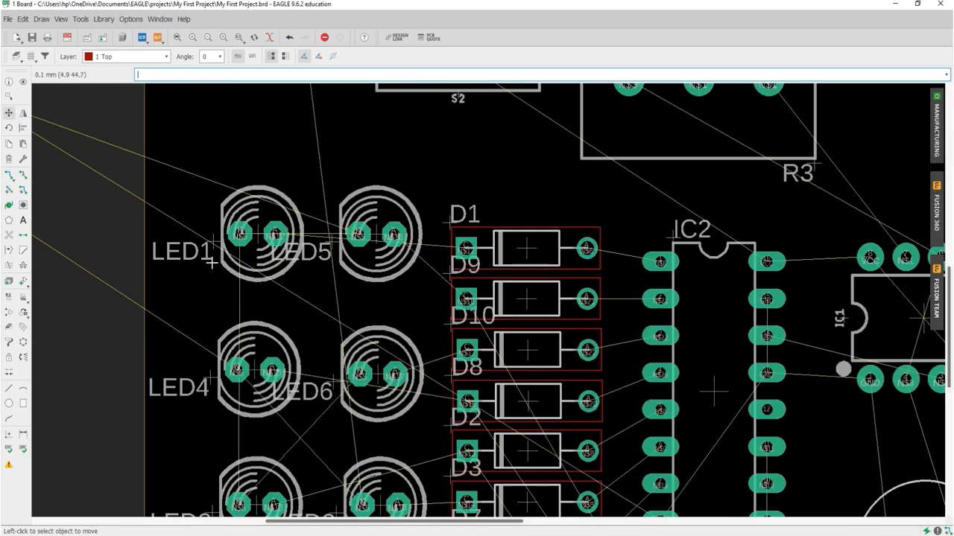
left_click(375, 246)
left_click(254, 371)
left_click(221, 401)
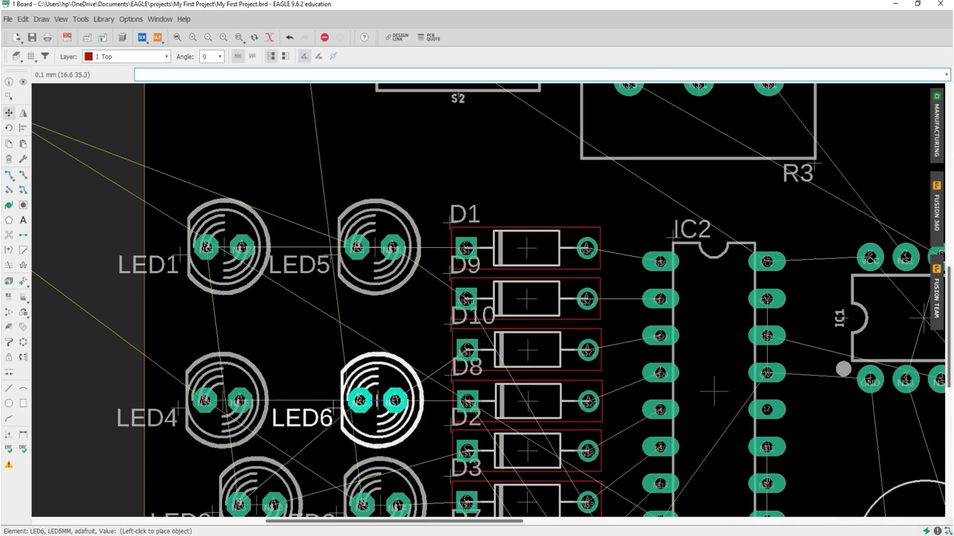
- Move LED4 and LED6 up slightly, closer to the LED1 and LED5 row
scroll(368, 329, "down", 4)
scroll(335, 305, "up", 7)
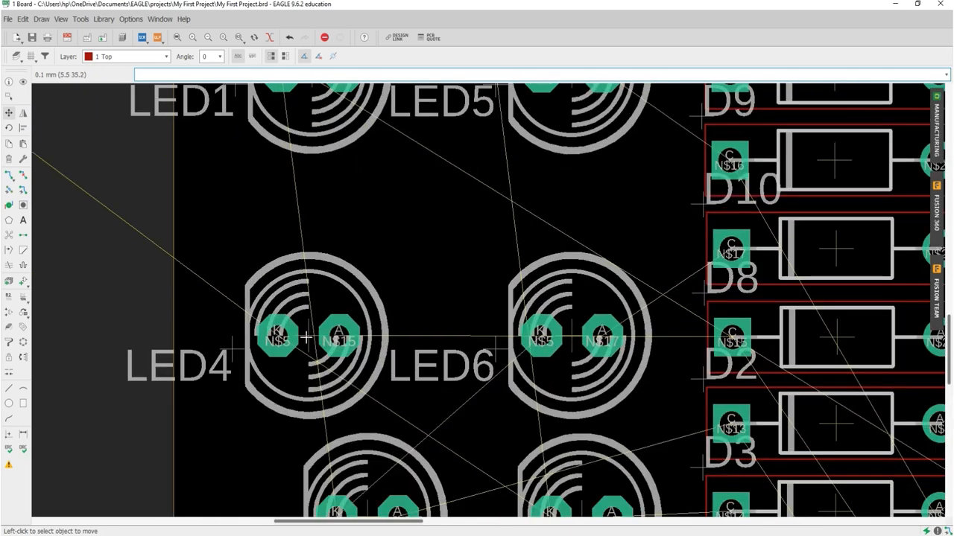
left_click(307, 334)
left_click(308, 301)
left_click(572, 334)
left_click(570, 302)
- Align LED2 beneath LED4 and LED3 beneath LED6 so the six LEDs form two columns of three
scroll(570, 302, "down", 8)
scroll(447, 335, "up", 6)
left_click(376, 373)
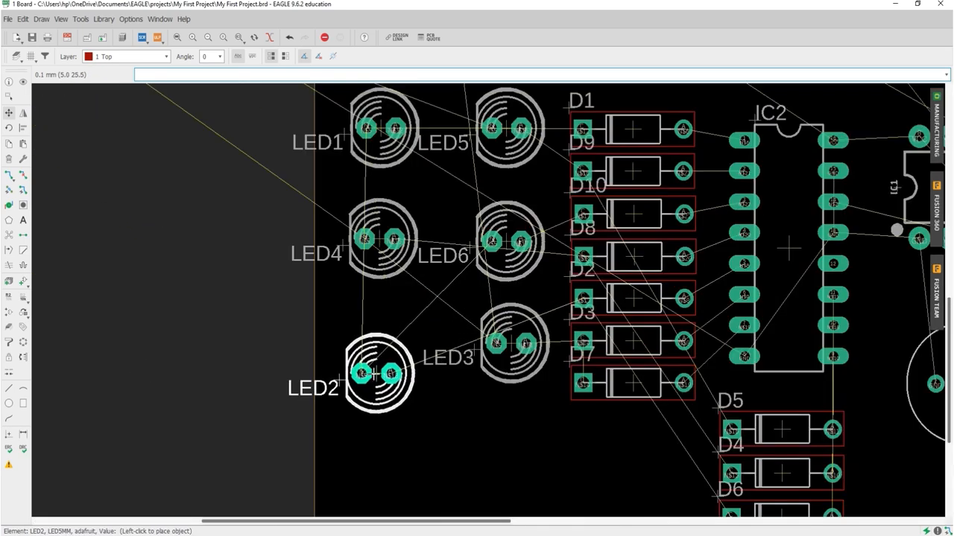
left_click(528, 332)
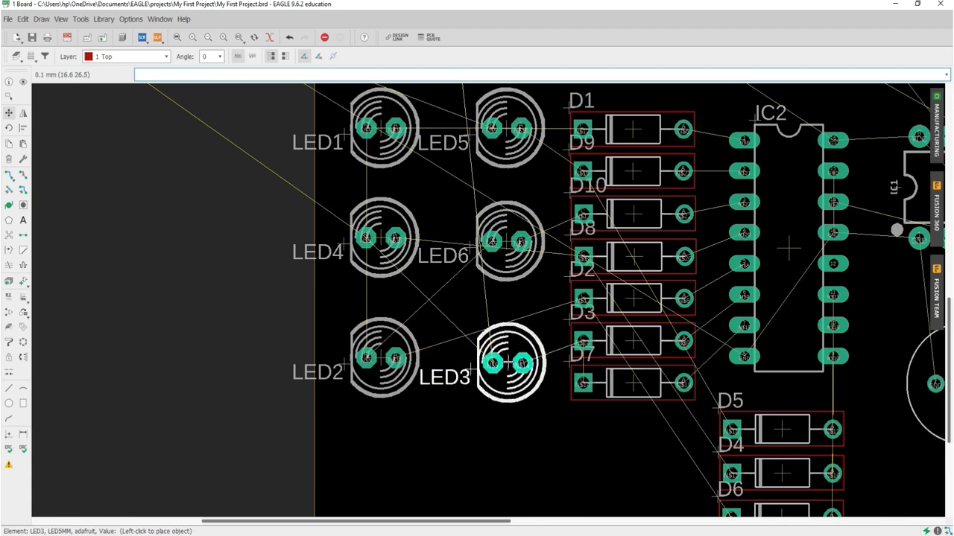
left_click(525, 348)
scroll(299, 349, "down", 5)
left_click(9, 159)
scroll(277, 193, "up", 6)
left_click(200, 214)
scroll(195, 204, "down", 6)
- Move resistor R1 onto the board below switch S2, and resistor R2 below diode D7
left_click(10, 114)
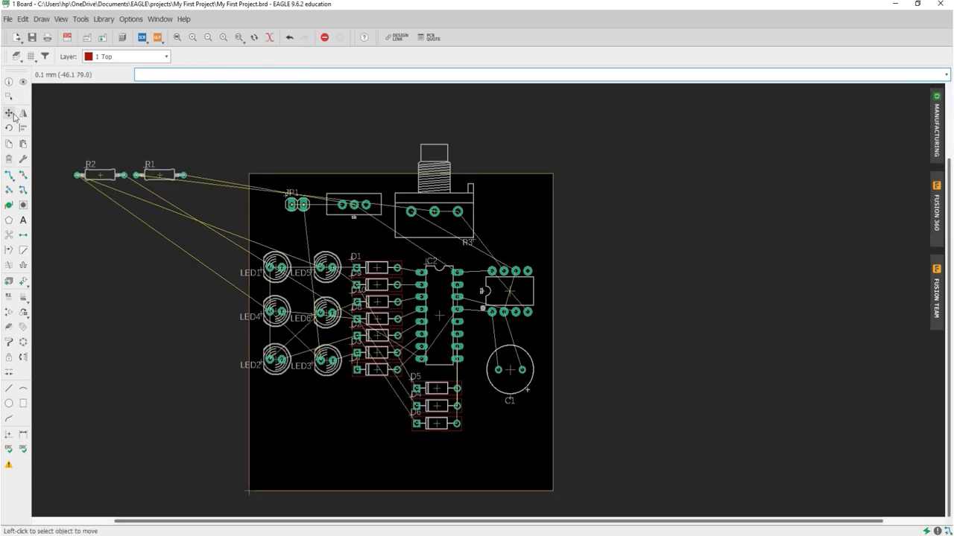
scroll(349, 227, "up", 4)
left_click(362, 239)
scroll(362, 238, "down", 6)
left_click(186, 198)
scroll(384, 353, "up", 4)
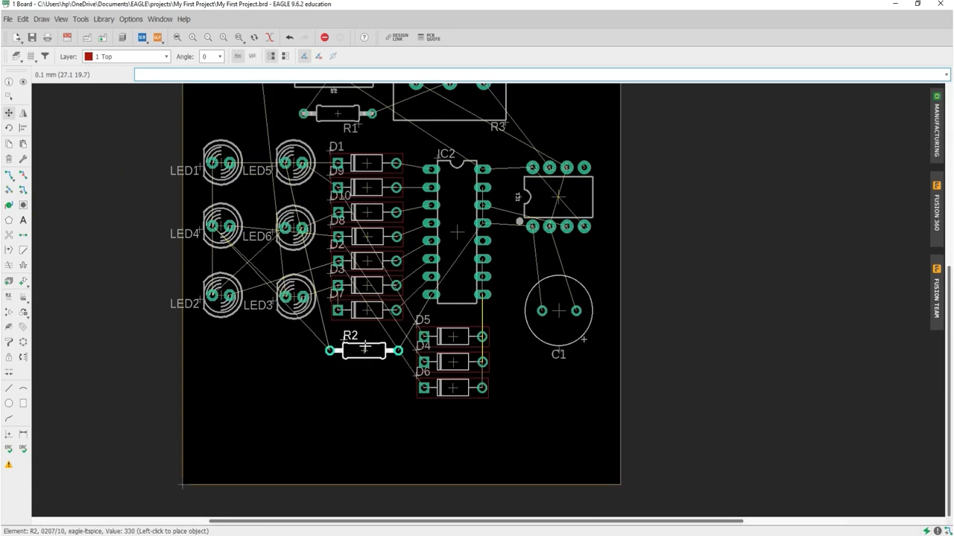
- Align header JP1 level with switch S2, just to its left
scroll(276, 240, "up", 5)
scroll(218, 485, "down", 3)
scroll(167, 132, "up", 3)
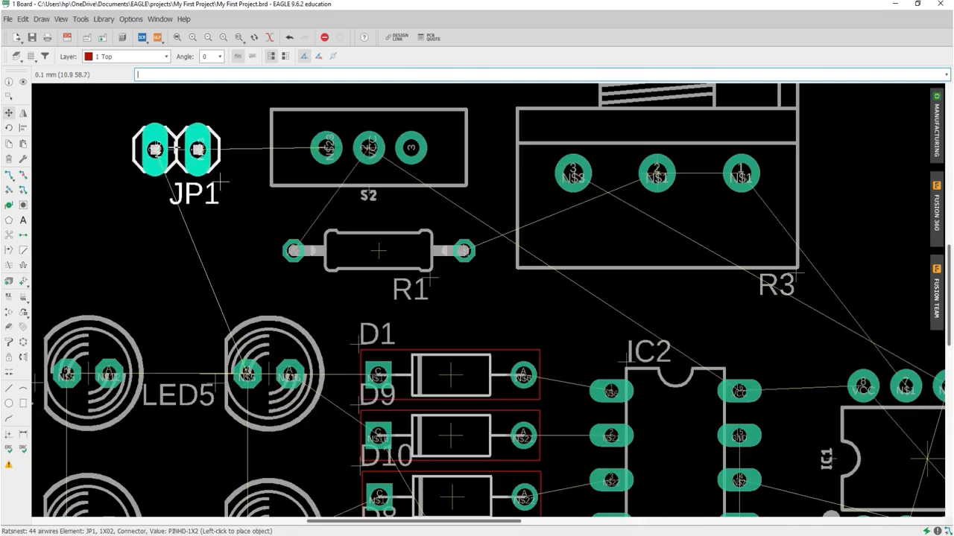
scroll(223, 239, "down", 7)
- Shift the grouped parts down within a shorter board outline and set the grid size to 1 mm
left_click_drag(441, 457, 160, 191)
left_click_drag(338, 319, 337, 371)
left_click(30, 58)
type("1")
key("Return")
- Move the name labels of all six LEDs above their symbols
scroll(268, 240, "up", 3)
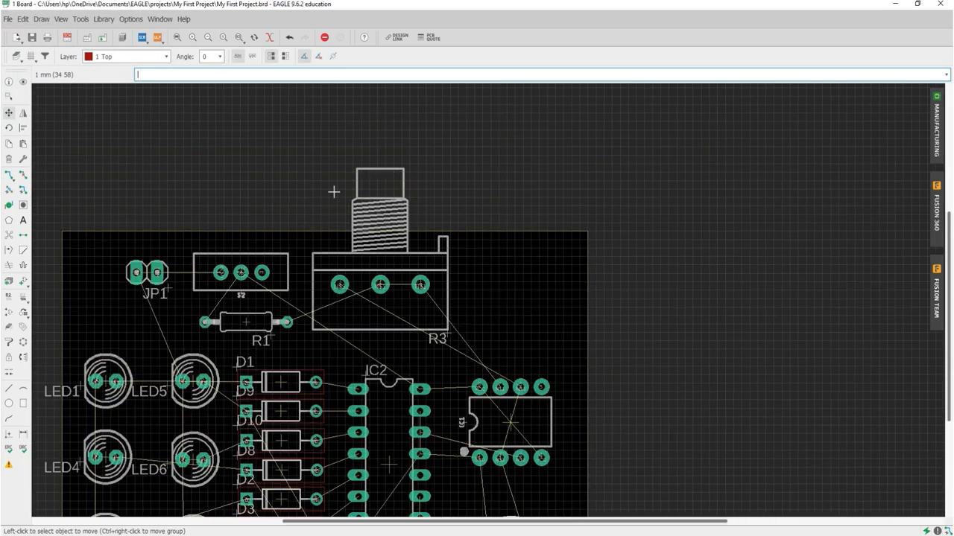
scroll(371, 125, "down", 3)
scroll(210, 264, "up", 7)
left_click(194, 298)
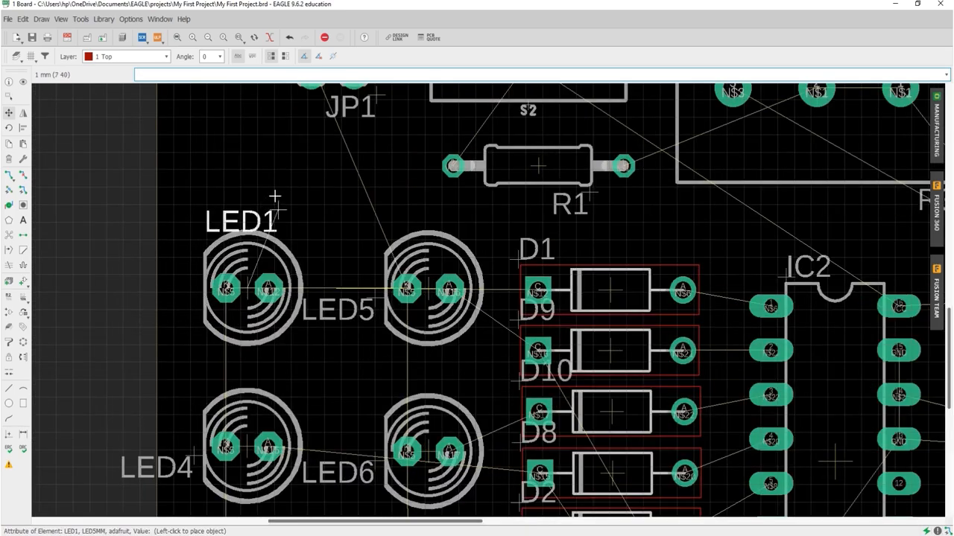
left_click(477, 199)
scroll(321, 190, "down", 4)
scroll(261, 316, "up", 3)
left_click(257, 317)
left_click(341, 231)
scroll(321, 313, "down", 4)
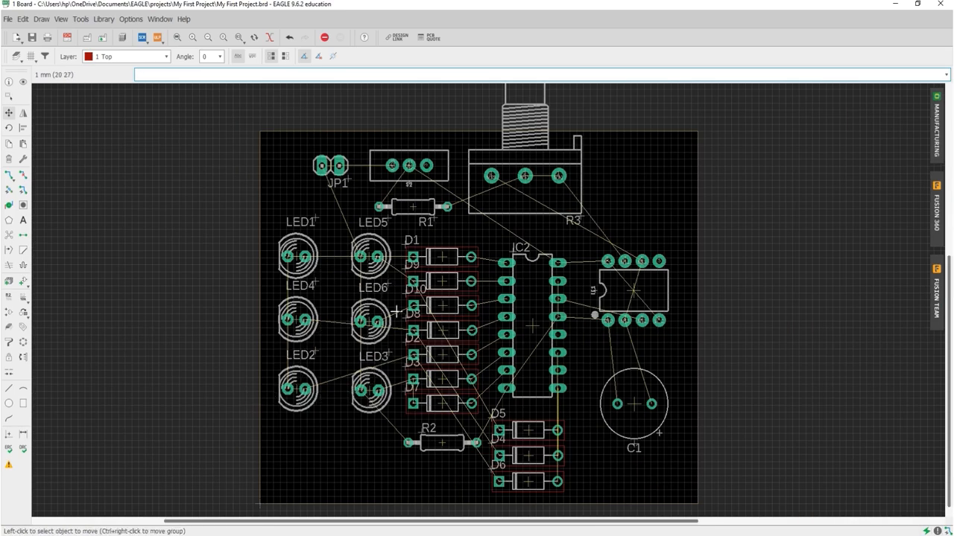
- Move the name labels of all ten diodes to the right ends of their symbols
scroll(395, 311, "up", 5)
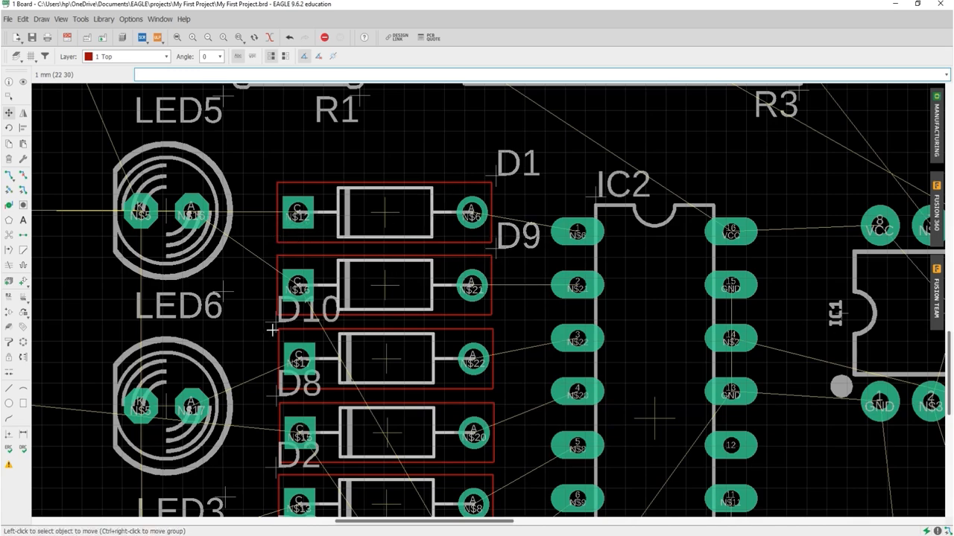
scroll(273, 330, "down", 2)
scroll(393, 351, "down", 4)
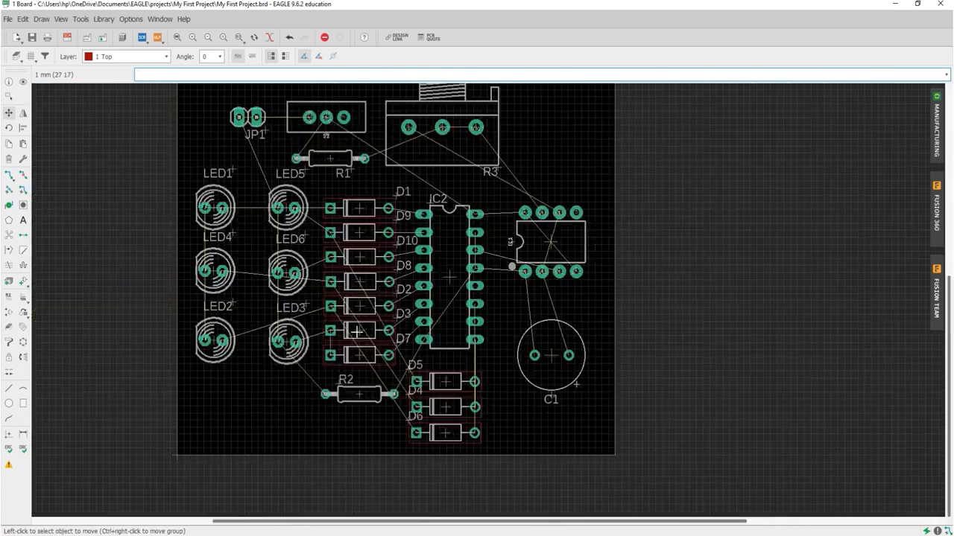
scroll(392, 351, "up", 4)
scroll(417, 342, "down", 4)
scroll(492, 340, "down", 2)
scroll(558, 127, "up", 1)
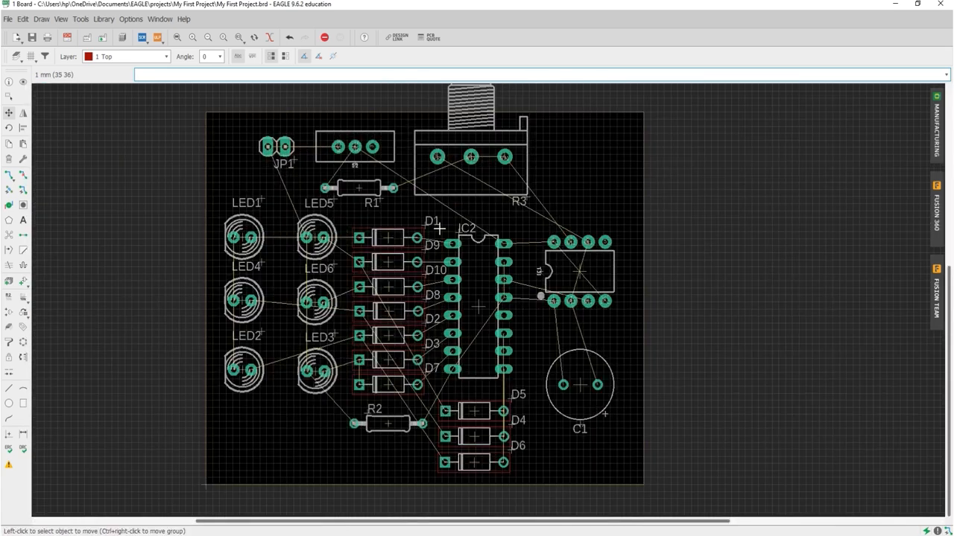
- Open the manufacturing preview of the board and switch it to the opposite side
left_click(936, 126)
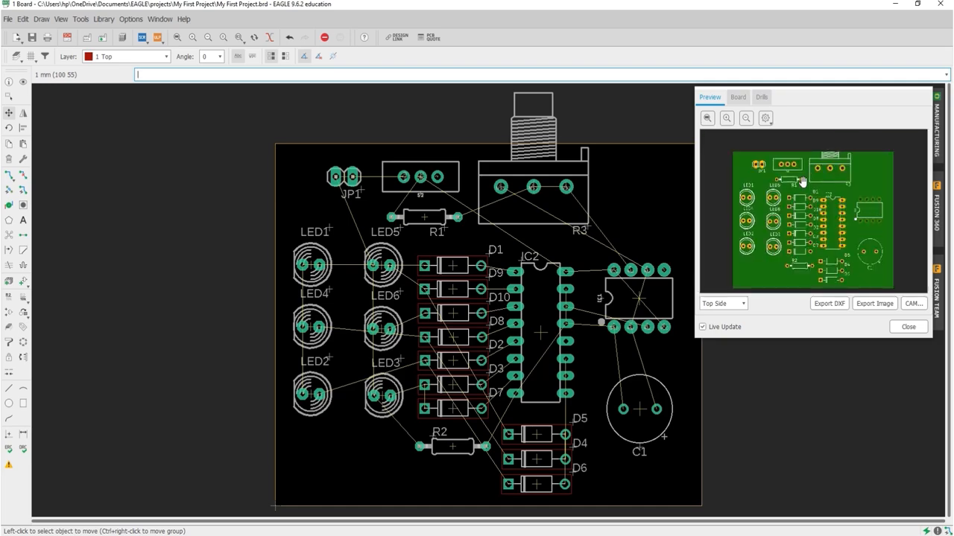
left_click(722, 303)
left_click(719, 326)
left_click_drag(820, 95, 862, 315)
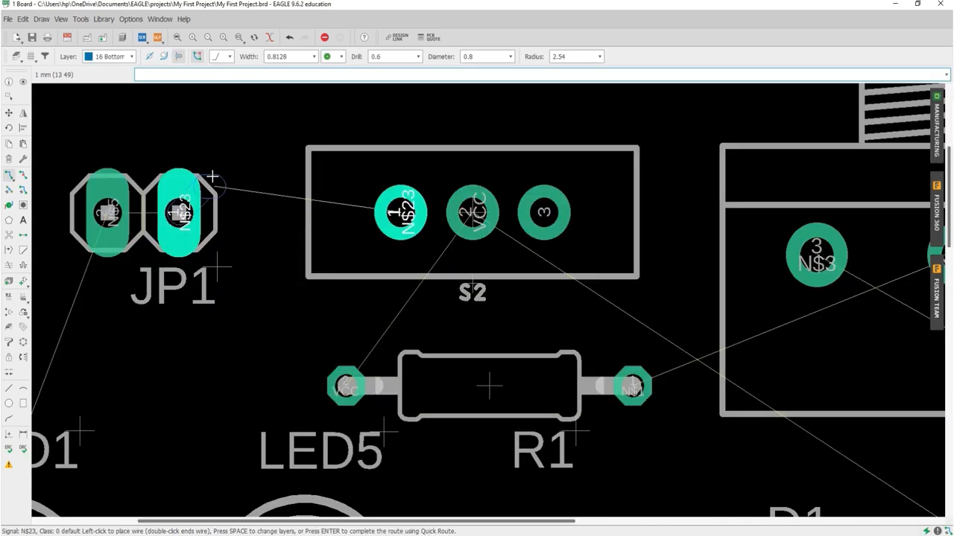
- Route 0.8128-wide bottom-layer traces from JP1 pin 1 to S2 pin 1 and from JP1 pin 2 to LED1's cathode
left_click(403, 211)
scroll(362, 200, "down", 8)
scroll(298, 245, "up", 3)
left_click(232, 321)
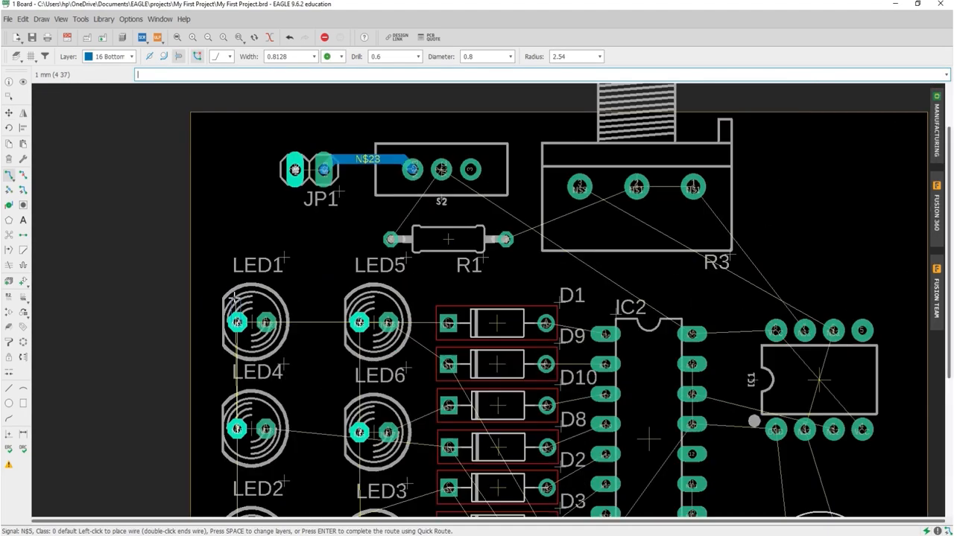
scroll(261, 175, "up", 2)
left_click(308, 168)
scroll(354, 217, "down", 2)
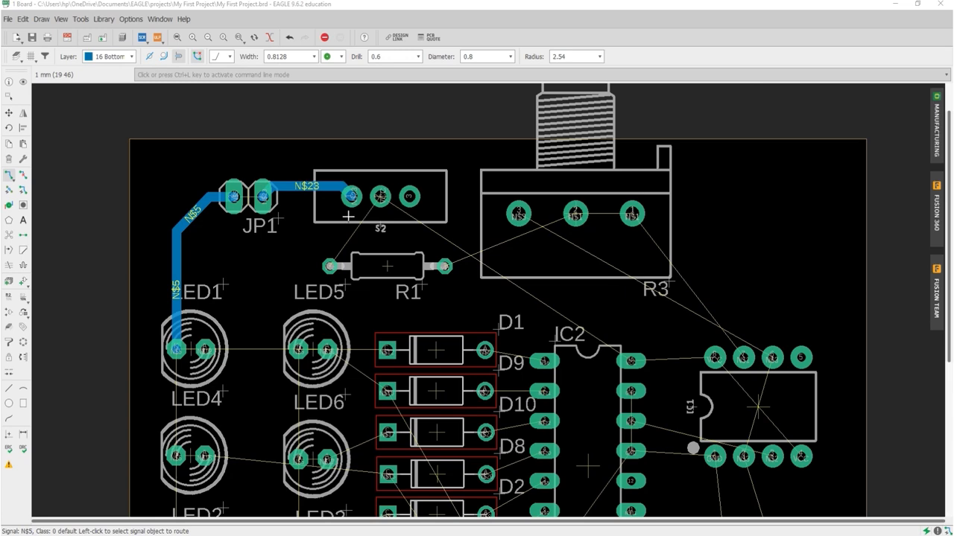
- Try a VCC trace from S2's middle pin to resistor R1 on the bottom layer, and rip it up
scroll(520, 198, "up", 4)
left_click(128, 338)
left_click(229, 232)
scroll(229, 233, "down", 3)
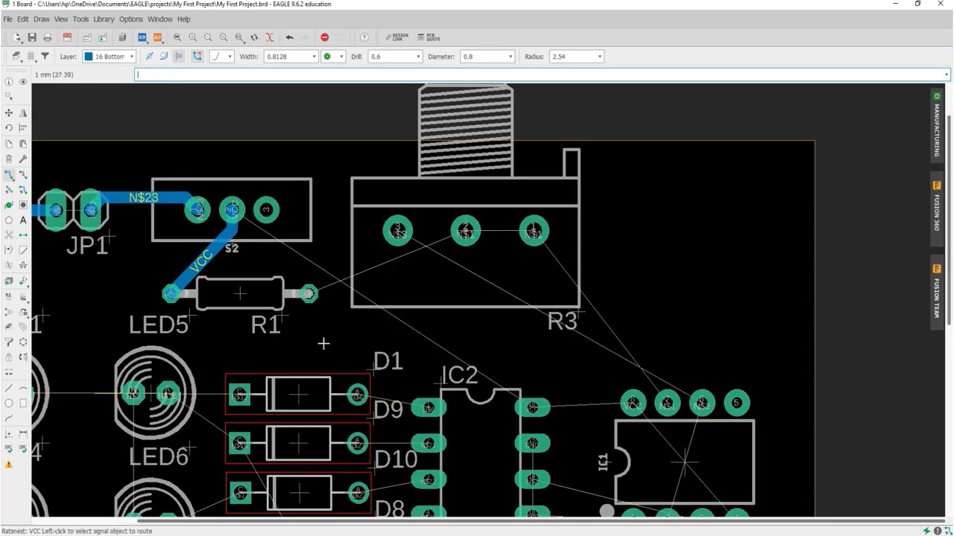
left_click(23, 175)
left_click(203, 260)
- Move resistor R1 between potentiometer R3 and the upper end of IC2
left_click(9, 114)
left_click(240, 293)
left_click(485, 350)
- Route the VCC trace from S2's middle pin through R1's left pad to IC2 pin 16 on the bottom layer
left_click(9, 175)
scroll(432, 346, "up", 4)
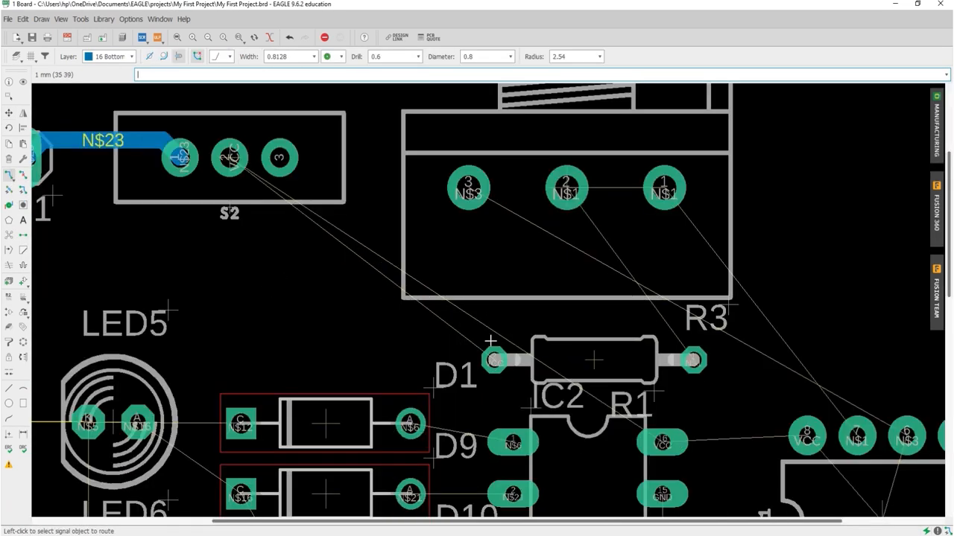
left_click(494, 360)
left_click(225, 313)
left_click(228, 158)
scroll(328, 309, "down", 4)
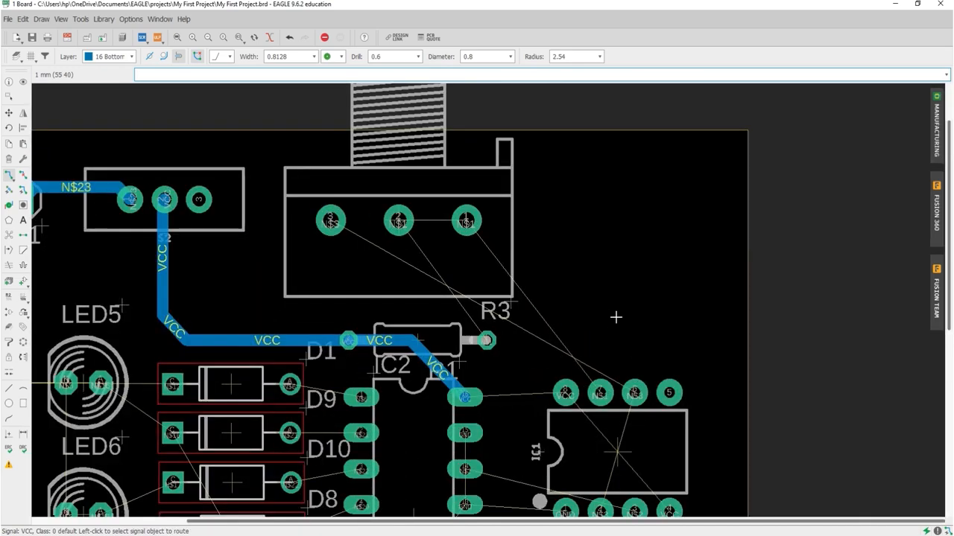
- Set the trace width to 0.6096 and connect the anodes of D1 and D9 to IC2 pins 1 and 2
scroll(328, 309, "up", 8)
left_click(383, 304)
left_click(164, 57)
left_click(314, 56)
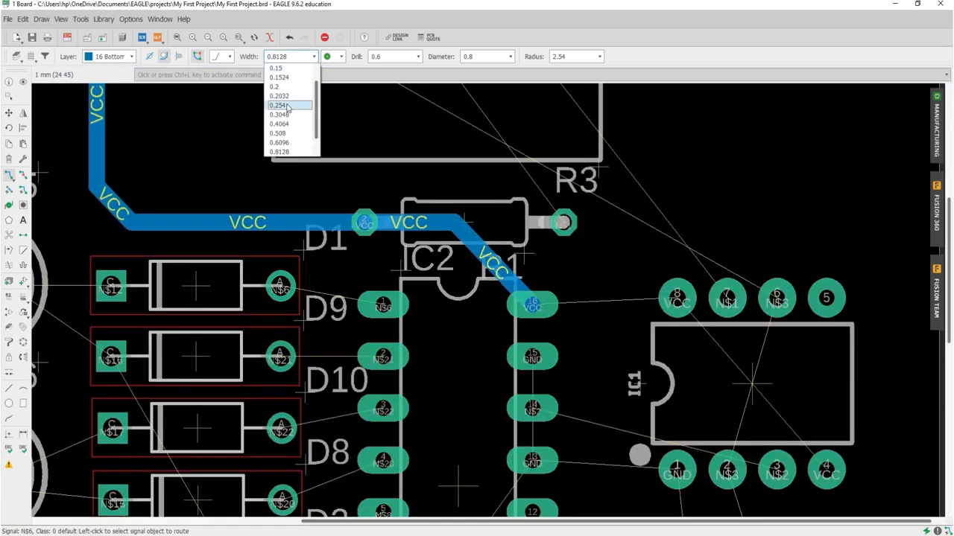
left_click(284, 142)
scroll(359, 306, "up", 4)
left_click(408, 302)
left_click(199, 263)
left_click(408, 410)
- Route the anodes of D10 and D8 to IC2 pins 3 and 4
scroll(229, 262, "down", 5)
scroll(242, 357, "up", 4)
left_click(362, 256)
left_click(187, 324)
- Route the anodes of D2, D3 and D7 to IC2 pins 5, 6 and 7
left_click(398, 248)
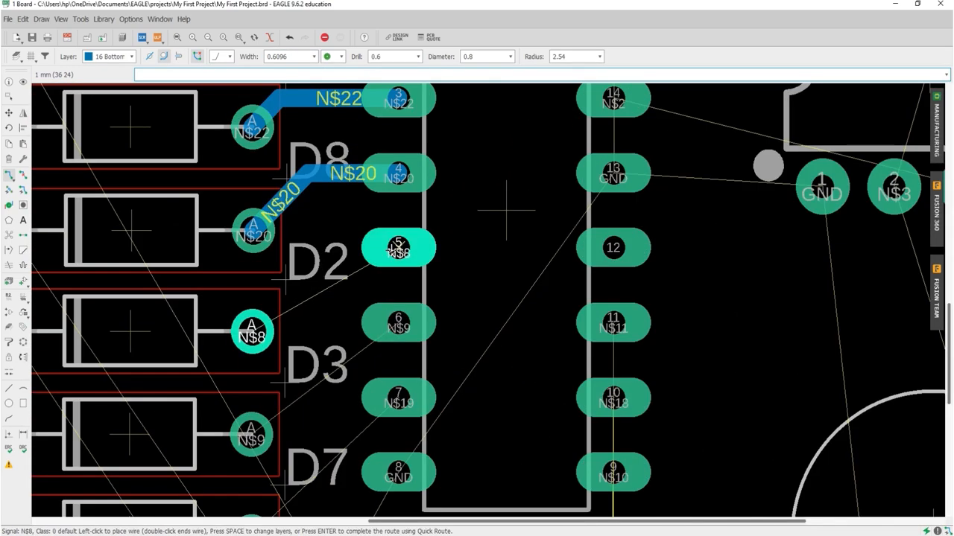
left_click(252, 332)
left_click(398, 323)
left_click(251, 434)
scroll(253, 429, "down", 5)
scroll(241, 484, "up", 5)
left_click(448, 149)
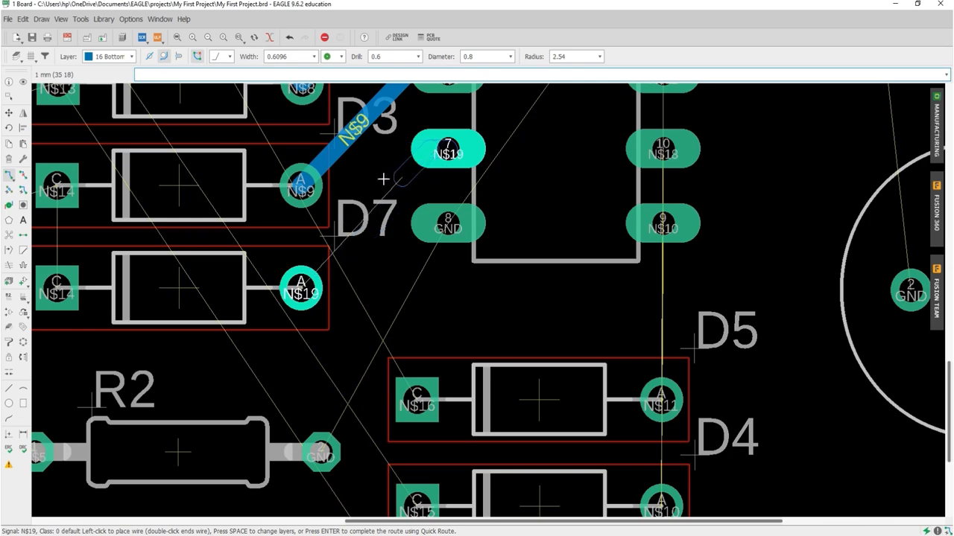
left_click(301, 287)
- Route a 0.8128-wide VCC trace from IC1 pin 8 to IC2 pin 16 and shift its horizontal section down
scroll(301, 287, "down", 5)
scroll(445, 194, "up", 5)
left_click(311, 235)
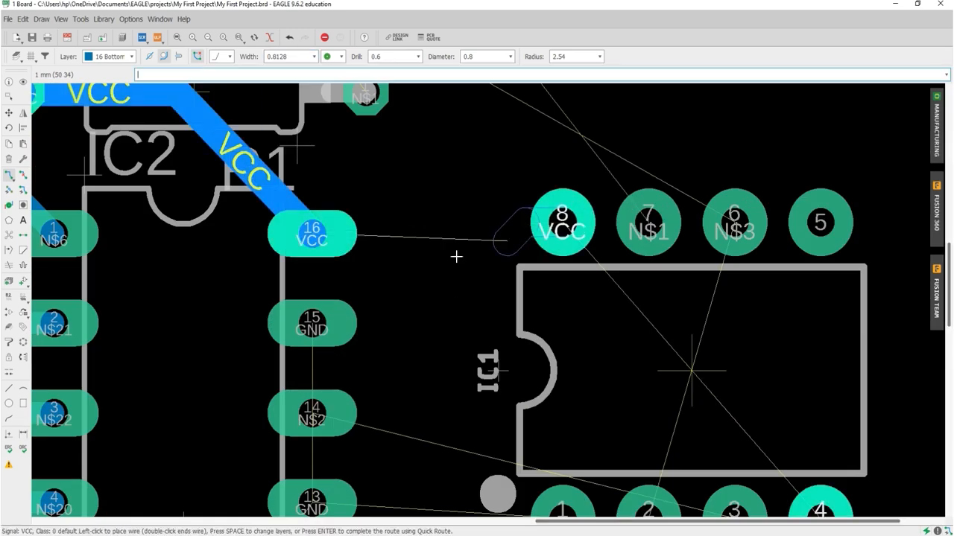
left_click(312, 234)
scroll(395, 225, "down", 3)
left_click(9, 113)
scroll(450, 222, "up", 4)
left_click(385, 221)
left_click(386, 263)
scroll(385, 263, "down", 6)
scroll(378, 336, "up", 3)
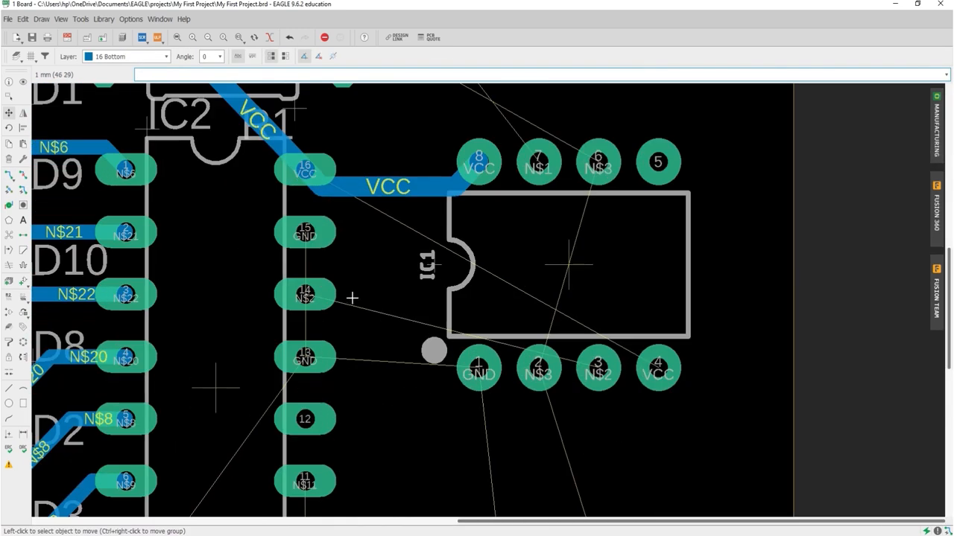
- Route 0.6096-wide traces from LED5's anode to D9's cathode and from LED1's anode over LED5 to D1's cathode
left_click(10, 177)
scroll(310, 375, "down", 5)
scroll(309, 374, "up", 5)
left_click(158, 232)
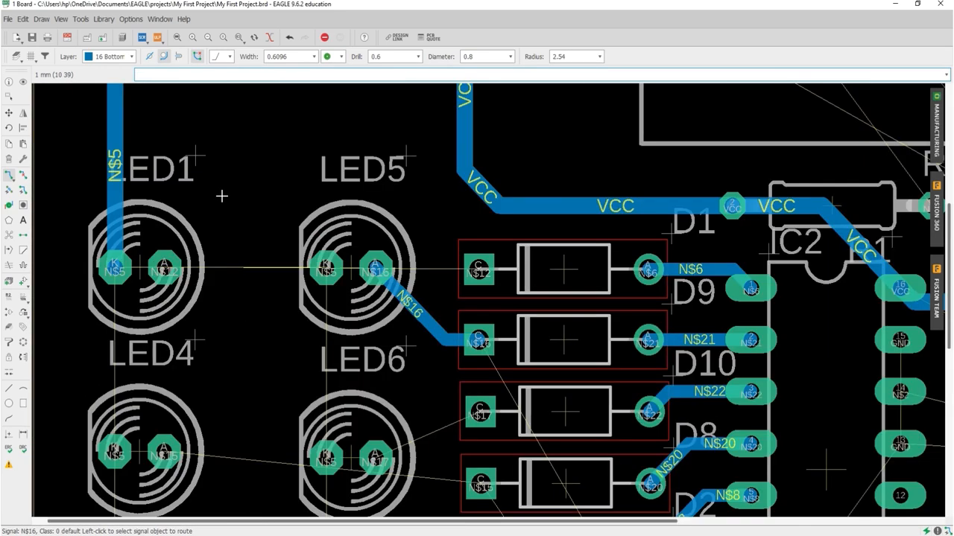
left_click(479, 269)
left_click(216, 213)
left_click(165, 269)
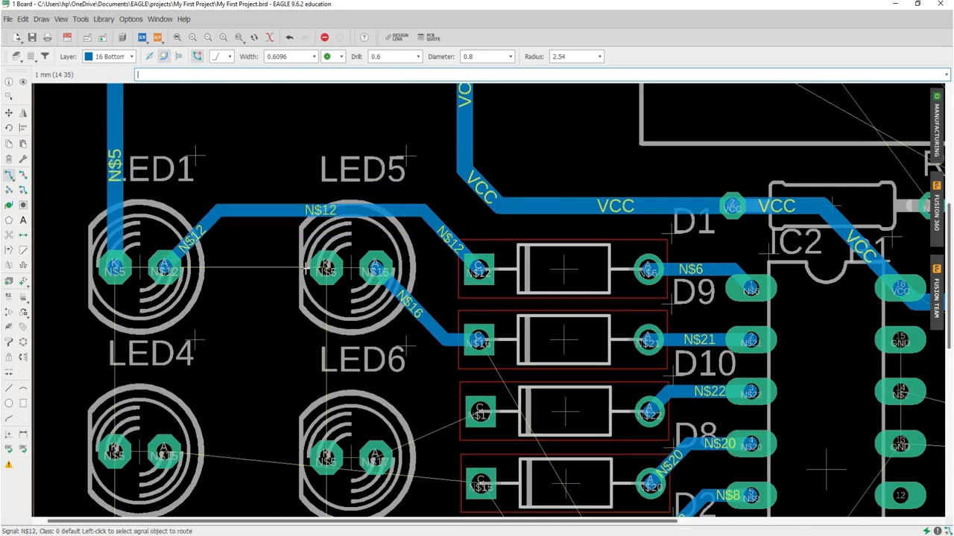
- Connect the cathodes of LED1, LED4 and LED2 in one vertical trace, and those of LED5, LED6 and LED3 in another
left_click(114, 269)
left_click(115, 454)
left_click(326, 269)
left_click(327, 458)
scroll(326, 457, "down", 2)
left_click(174, 278)
left_click(173, 419)
left_click(321, 420)
left_click(320, 281)
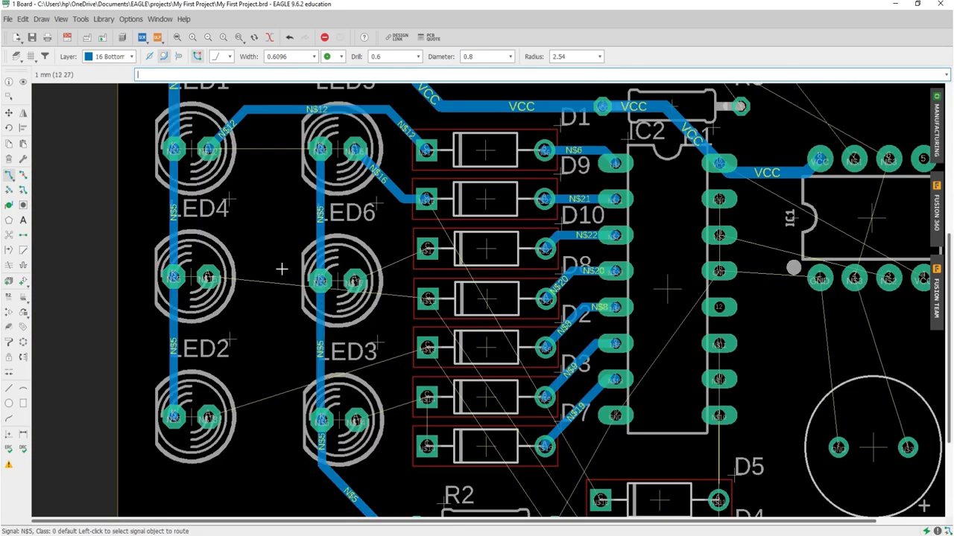
- Route LED2's cathode down and across to the left pad of resistor R2
middle_click_drag(281, 268, 304, 131)
left_click(197, 281)
left_click(212, 389)
left_click(439, 389)
- Replace the diagonal trace below LED3's cathode with a straight vertical one joining the trace to R2
left_click(23, 175)
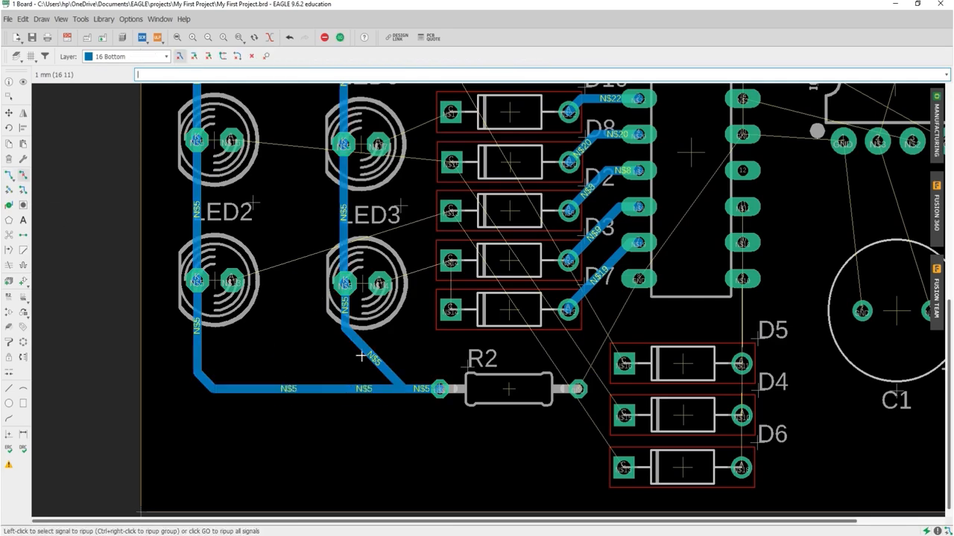
left_click(365, 349)
left_click(9, 175)
scroll(308, 341, "up", 3)
left_click(370, 322)
left_click(371, 424)
scroll(358, 402, "down", 6)
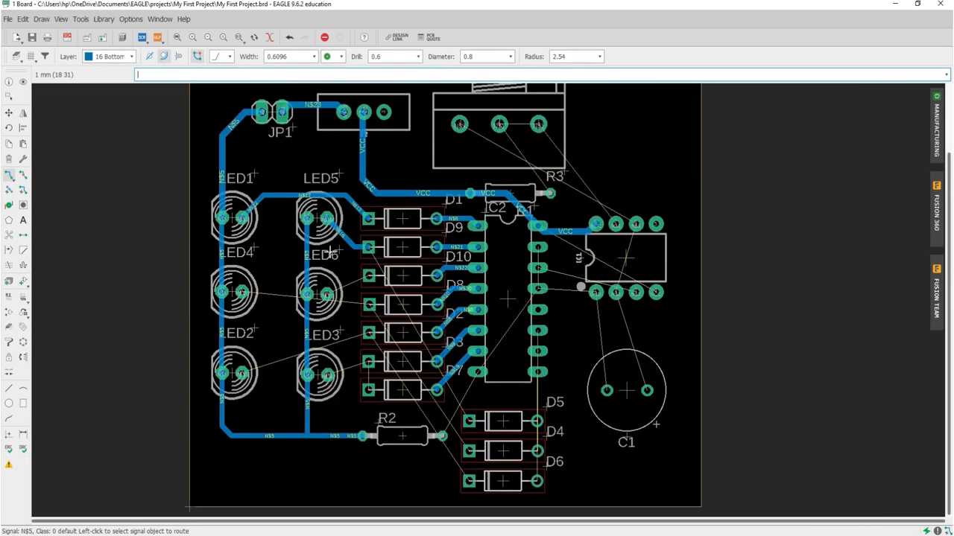
- Connect LED6's anode to D10's cathode, and LED3's anode to the joined cathodes of D3 and D7
scroll(365, 336, "up", 6)
left_click(249, 211)
left_click(374, 156)
left_click(217, 270)
left_click(340, 231)
scroll(340, 316, "down", 5)
- Rip up the cathode trace between LED6 and LED3, and route LED2's anode through the gap to D2's cathode
left_click(23, 175)
left_click(265, 255)
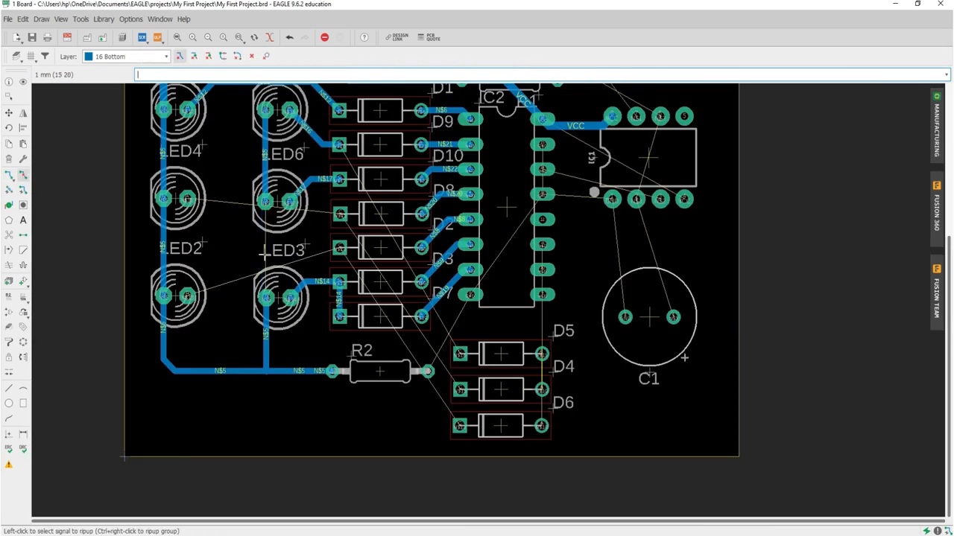
left_click(9, 176)
scroll(231, 177, "up", 5)
scroll(484, 359, "down", 1)
left_click(496, 352)
left_click(222, 419)
left_click(180, 452)
- Route LED4's anode beneath LED6 to D8's cathode
left_click(179, 251)
left_click(461, 316)
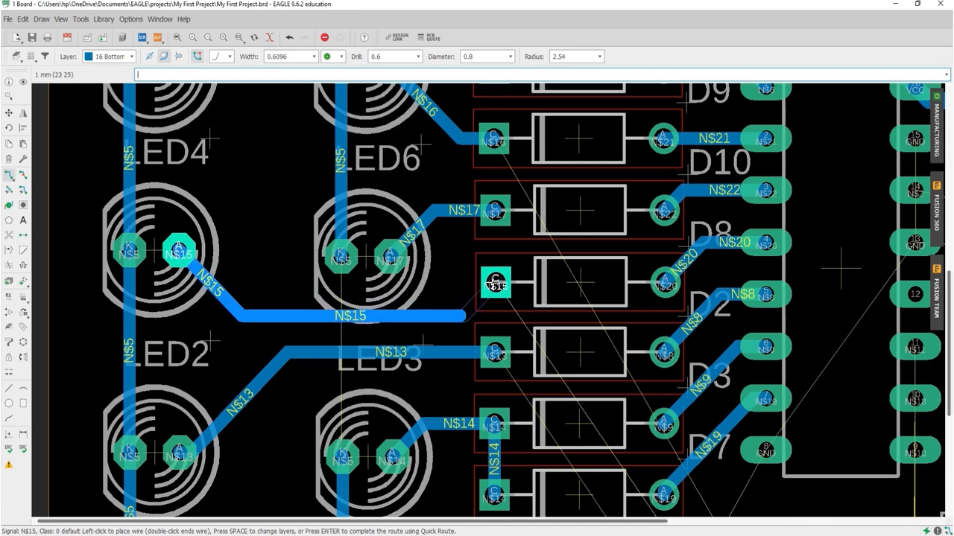
left_click(496, 284)
- Route LED6's cathode diagonally to the vertical cathode trace between LED1 and LED4
scroll(495, 284, "down", 3)
left_click(329, 265)
left_click(235, 264)
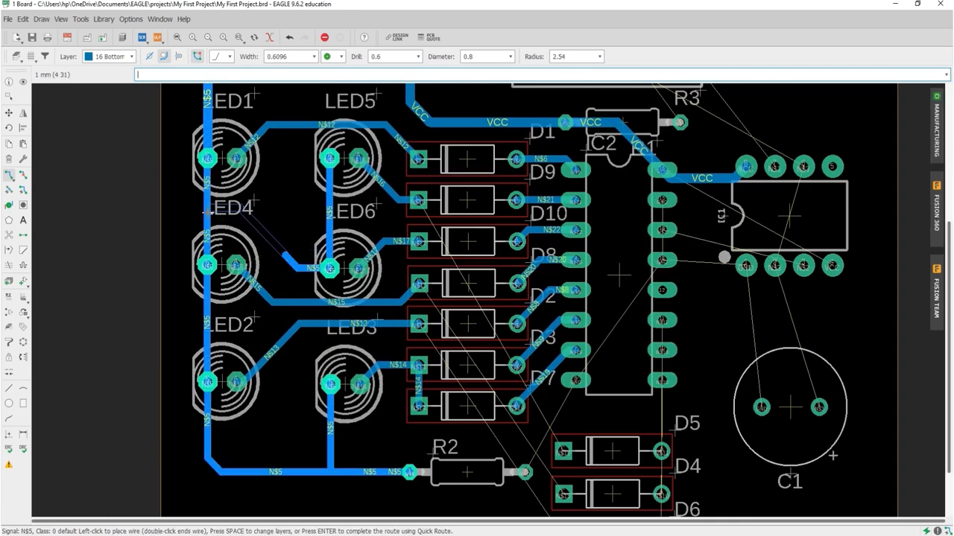
- Route D5's cathode up through the diode column to D9's cathode
scroll(235, 264, "down", 3)
scroll(347, 331, "up", 3)
left_click(424, 367)
left_click(370, 350)
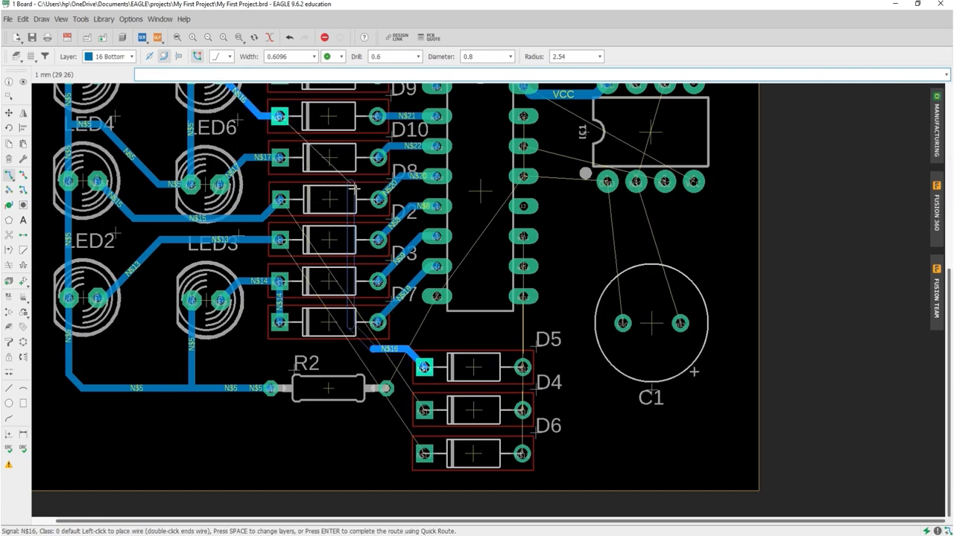
left_click(350, 178)
left_click(280, 116)
- Move R2 downward to clear space for the traces leading to the lower diodes
left_click(9, 113)
scroll(276, 392, "up", 3)
left_click(366, 382)
left_click(365, 440)
- Rip up the common cathode trace segments running from R2 to LED3 and towards LED2
left_click(23, 175)
left_click(149, 447)
left_click(110, 409)
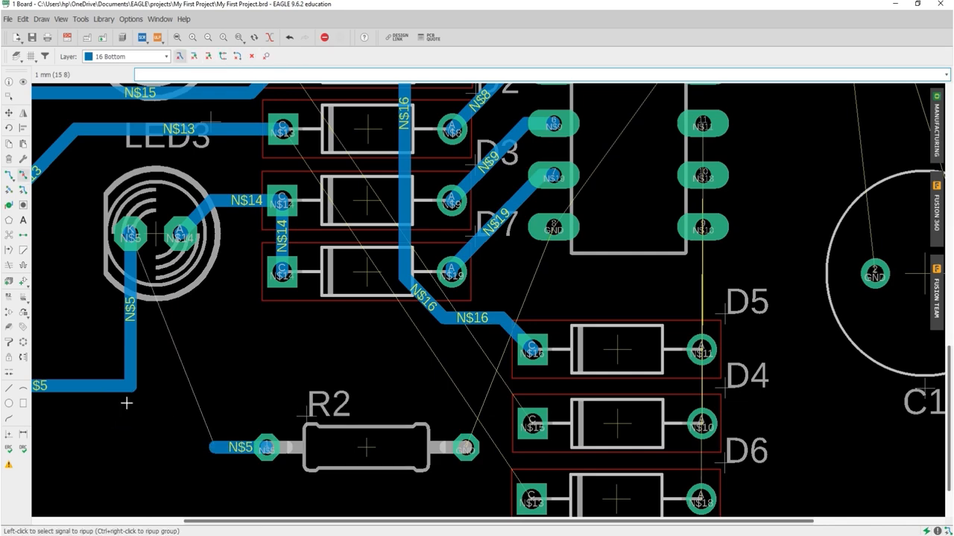
scroll(127, 402, "down", 2)
left_click(149, 387)
left_click(194, 365)
- Shift the diagonal part of the D9-to-D5 trace so that it runs straight into D5's cathode
left_click(9, 175)
left_click(7, 113)
scroll(438, 372, "up", 2)
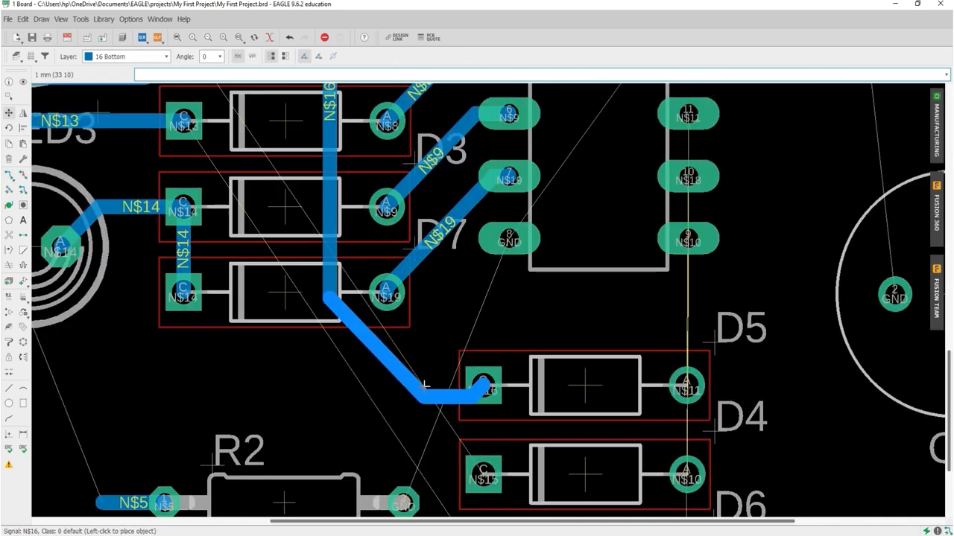
scroll(440, 375, "up", 1)
scroll(434, 369, "down", 4)
- Route D4's cathode up alongside the D5 trace to D8's cathode
left_click(9, 175)
left_click(455, 420)
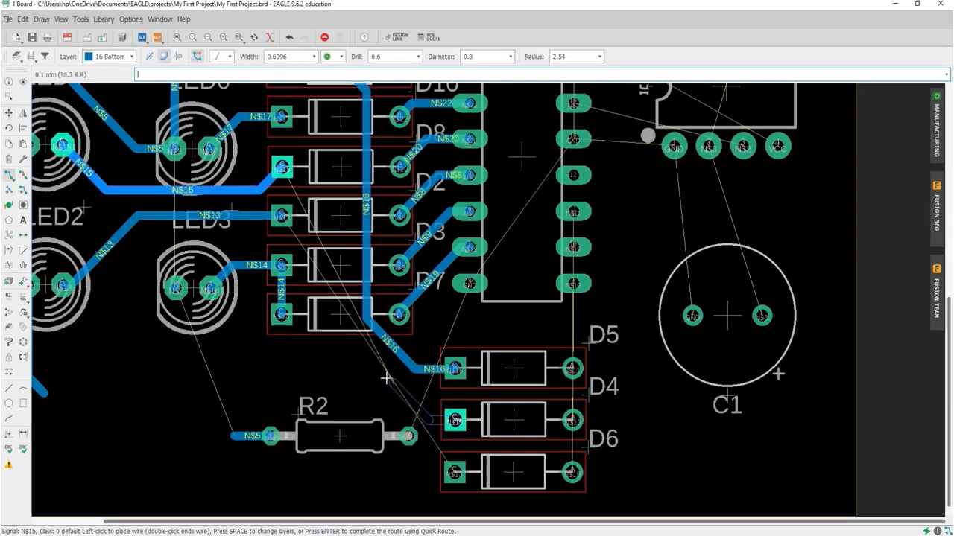
left_click(342, 324)
left_click(328, 166)
left_click(281, 167)
- Move R2 further left, away from the diode traces
left_click(9, 116)
scroll(421, 246, "down", 1)
left_click(353, 404)
left_click(313, 411)
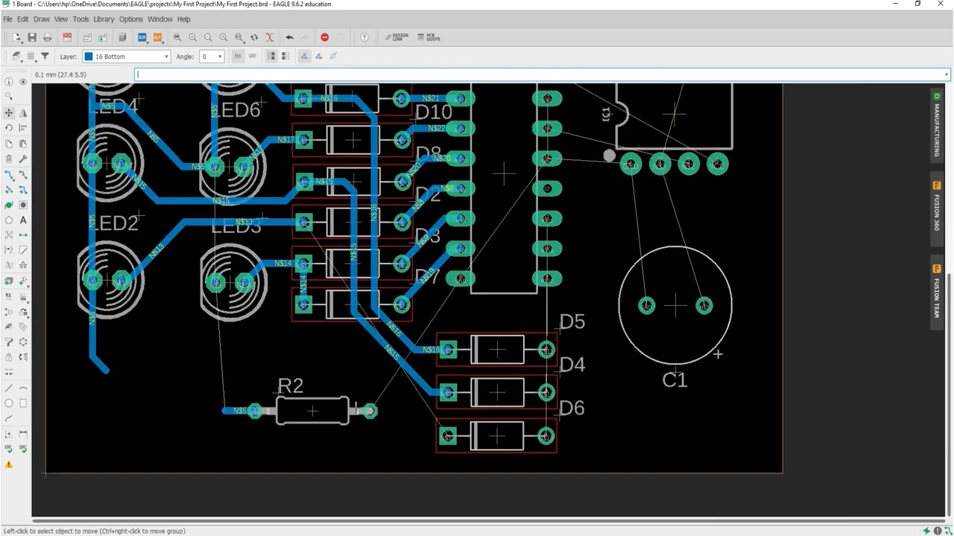
- Route D6's cathode up alongside the D4 trace to D2's cathode
left_click(9, 175)
left_click(450, 436)
left_click(363, 358)
scroll(333, 248, "up", 4)
left_click(278, 189)
scroll(328, 231, "down", 6)
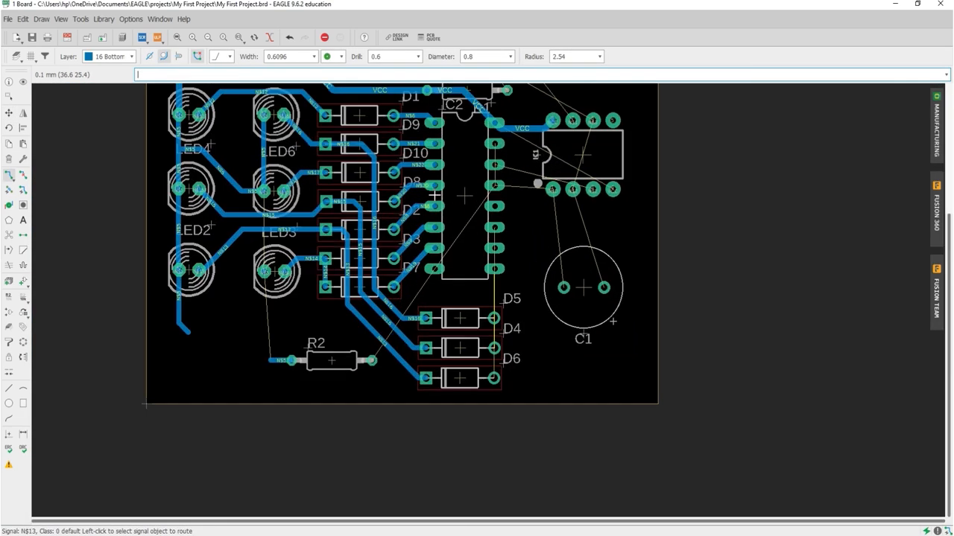
scroll(355, 347, "up", 1)
scroll(357, 343, "down", 2)
scroll(354, 358, "up", 2)
- Move R2 slightly down towards the board edge and route the common cathode trace below LED2 to it
left_click(8, 114)
left_click(327, 348)
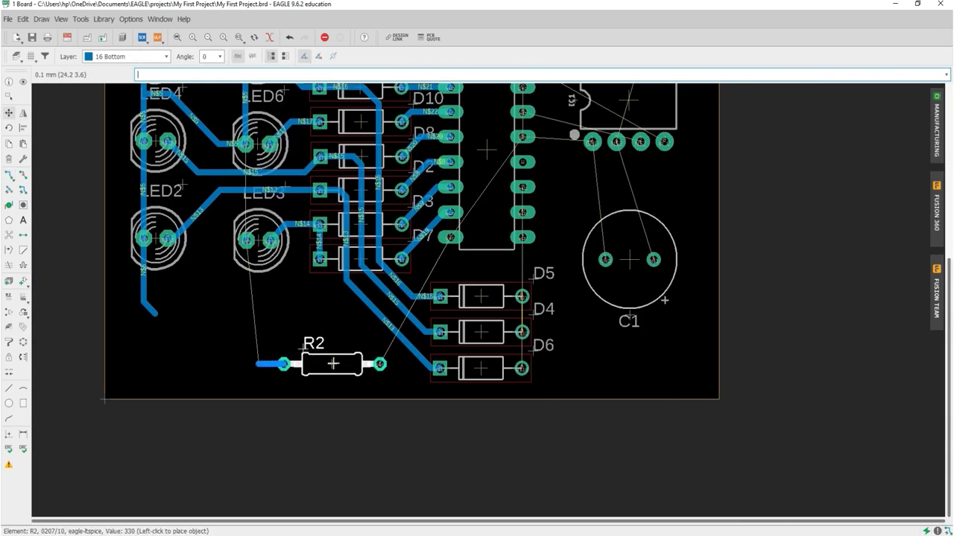
left_click(332, 365)
left_click(9, 175)
scroll(167, 301, "up", 2)
left_click(149, 318)
left_click(298, 392)
left_click(9, 113)
left_click(161, 379)
scroll(161, 379, "down", 3)
scroll(310, 334, "up", 2)
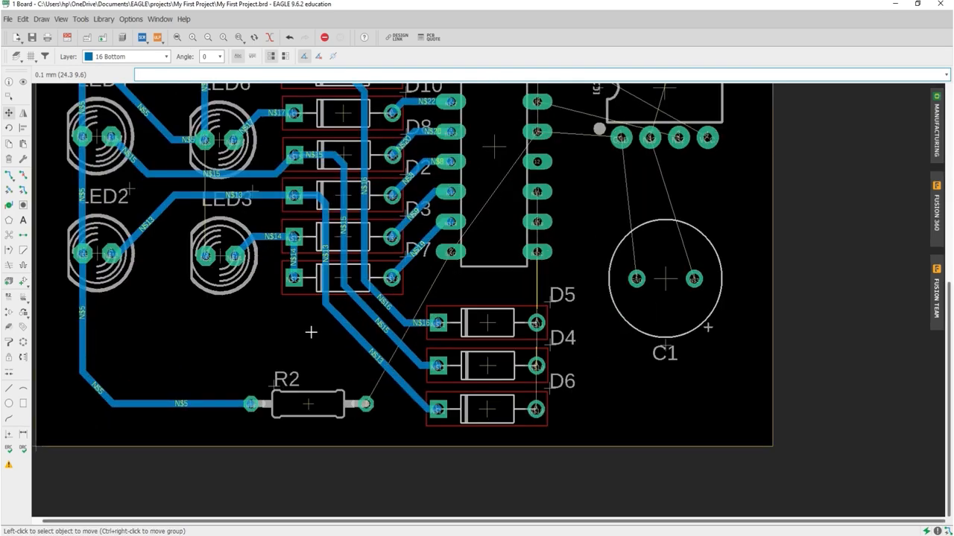
- With a 0.8128 trace width, route R2's ground pin below D6 and up through the lower diodes to IC2's pin 8
left_click(9, 175)
left_click(314, 56)
left_click(287, 126)
scroll(385, 424, "up", 2)
left_click(358, 395)
left_click(501, 432)
left_click(532, 359)
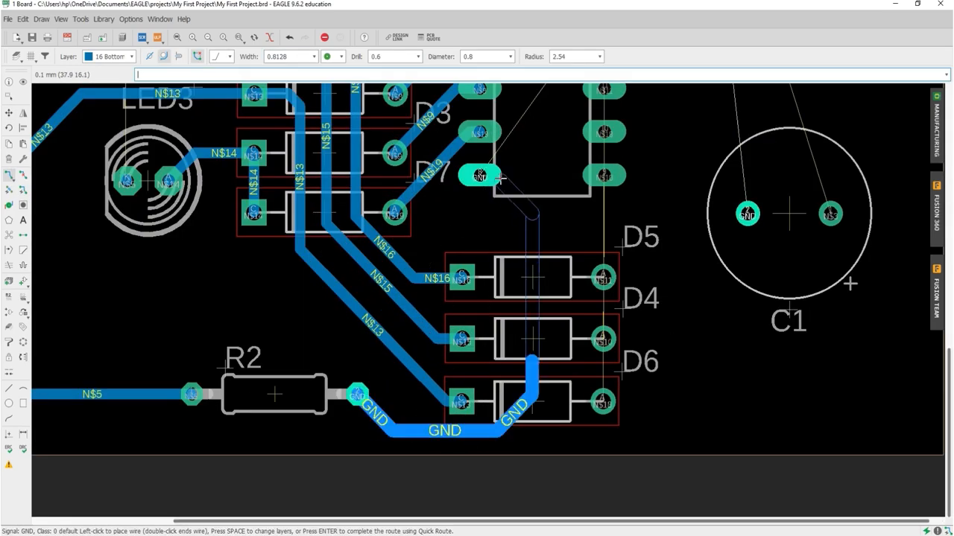
left_click(481, 176)
- Route IC2's pin 13 inside the chip outline down to ground pin 8
scroll(484, 181, "down", 4)
scroll(504, 216, "up", 6)
left_click(488, 200)
left_click(391, 226)
scroll(395, 380, "down", 3)
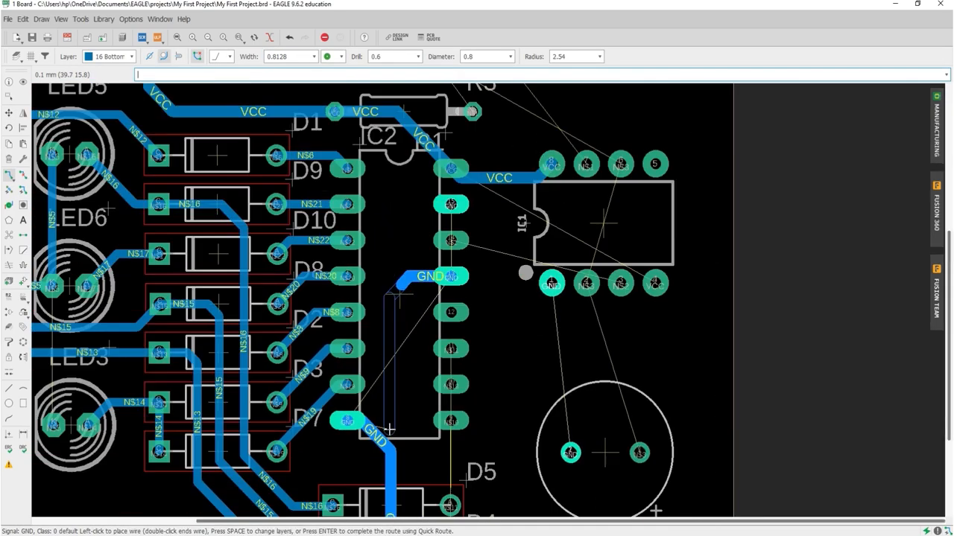
scroll(389, 430, "up", 5)
left_click(403, 333)
left_click(292, 404)
scroll(306, 393, "down", 5)
scroll(401, 196, "up", 6)
left_click(401, 156)
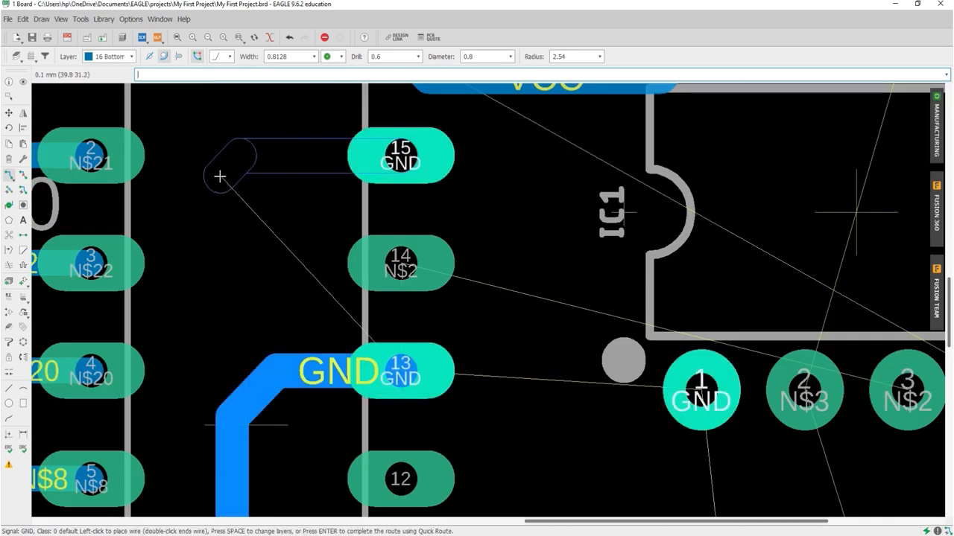
left_click(221, 174)
key("Escape")
key("ctrl+z")
- Route IC2's pin 15 inside the chip outline down to the vertical ground trace
left_click(399, 157)
left_click(257, 172)
left_click(225, 401)
scroll(261, 274, "down", 3)
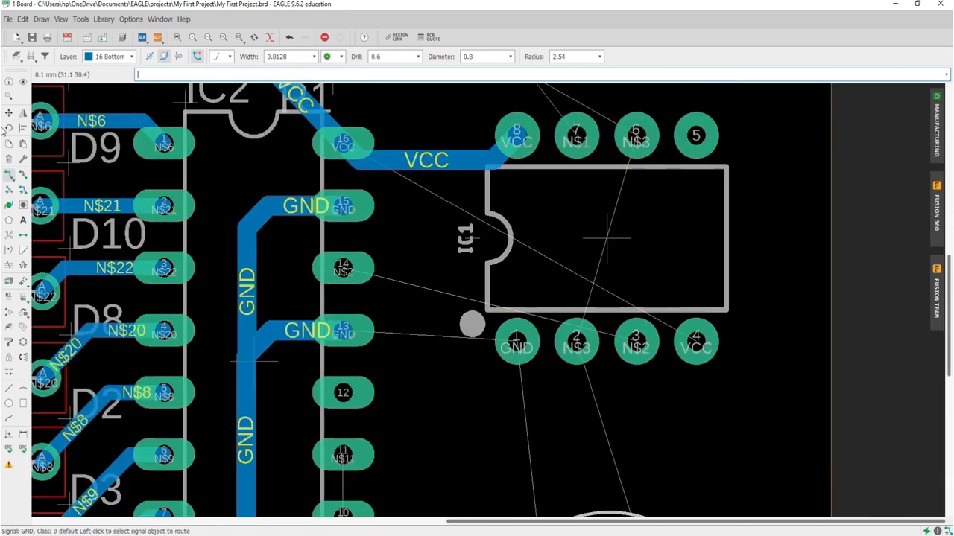
- Rip up the ground segments inside IC2 between pins 13 and 8, keeping the short stub at pin 15
scroll(241, 361, "up", 5)
left_click(23, 175)
scroll(256, 216, "down", 6)
left_click(255, 320)
left_click(256, 208)
left_click(9, 175)
left_click(254, 156)
key("Escape")
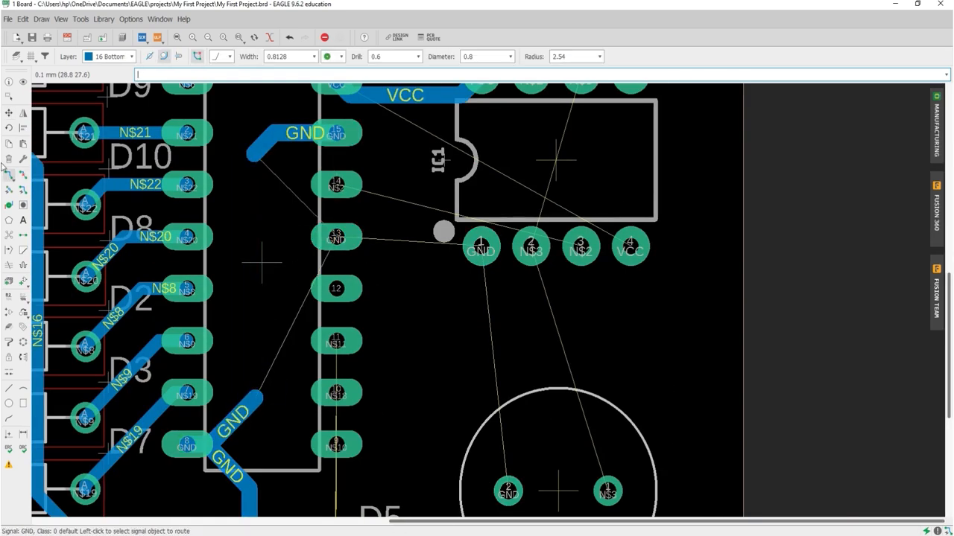
left_click(24, 175)
left_click(236, 417)
left_click(216, 439)
- Route the ground stub of IC2's pin 15 straight down and diagonally into pin 8
left_click(9, 175)
left_click(253, 156)
left_click(252, 386)
left_click(187, 445)
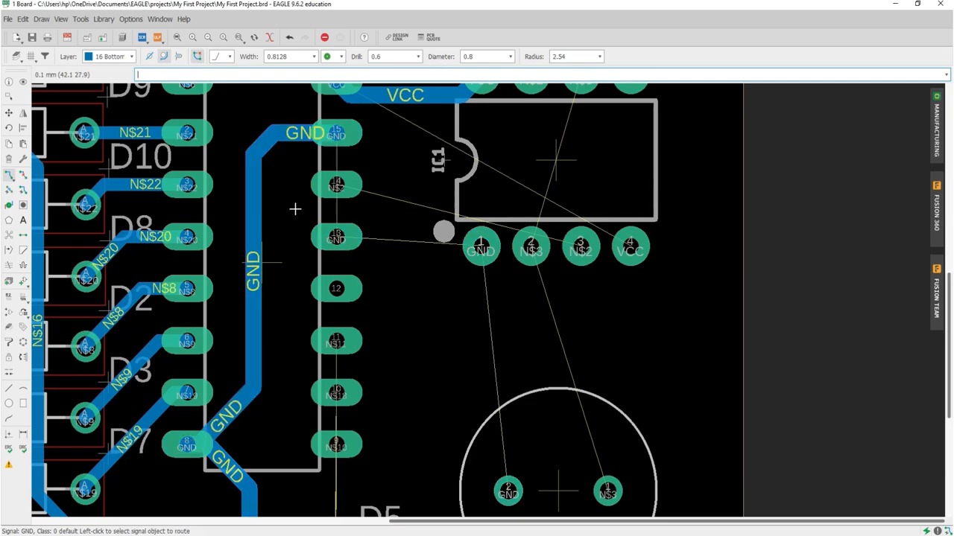
- Connect IC2's pin 13 to the vertical ground trace and to IC1's pin 1
left_click(337, 237)
left_click(254, 237)
scroll(440, 238, "up", 4)
left_click(527, 256)
scroll(422, 303, "down", 3)
- Try to route IC2's pin 14 to IC1's pin 3 at the 0.8128 trace width
left_click(125, 357)
left_click(419, 431)
scroll(379, 328, "down", 4)
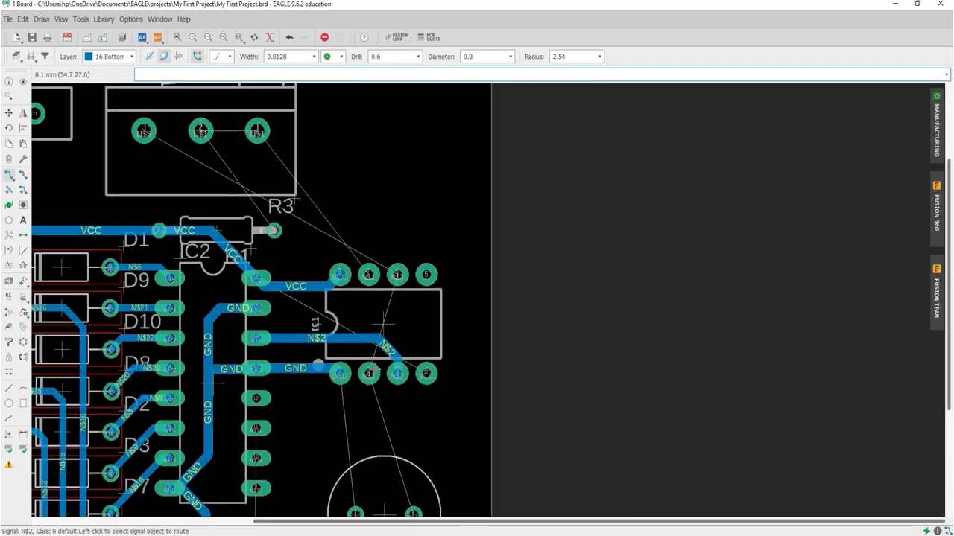
scroll(357, 411, "up", 2)
key("ctrl+z")
- Route IC1's pin 1 to C1's ground pin, and IC2's pin 14 to IC1's pin 3 at a 0.6096 trace width
left_click(285, 270)
left_click(308, 476)
left_click(314, 57)
left_click(165, 220)
left_click(369, 249)
left_click(369, 271)
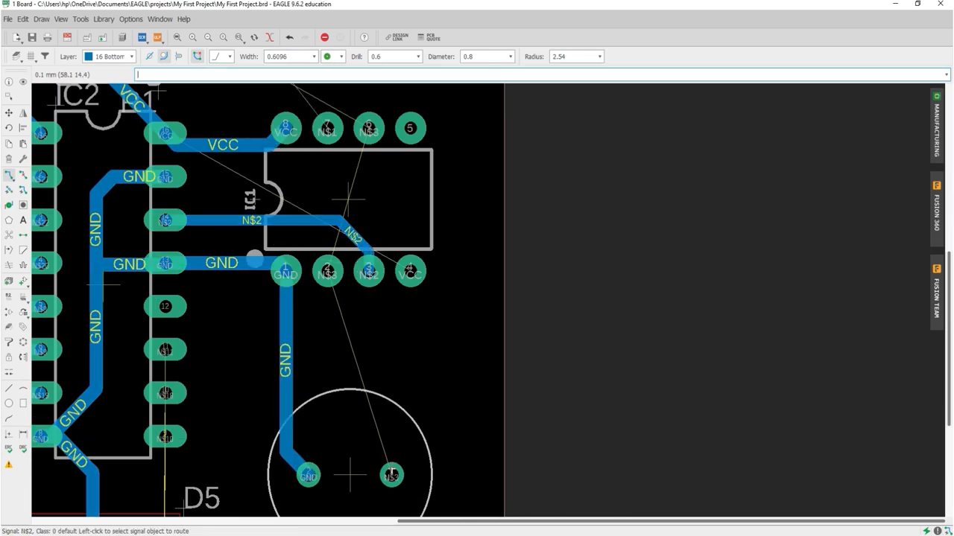
- Route IC1's pins 2 and 6 to C1's pin 1, taking the pin 6 trace around the chip's far side
left_click(328, 271)
left_click(392, 475)
left_click(369, 128)
left_click(450, 373)
left_click(392, 475)
- With a 0.8128 trace width, route IC1's pin 4 through the chip outline to the VCC trace at pin 8
middle_click_drag(293, 205, 380, 305)
scroll(379, 305, "up", 1)
left_click(314, 57)
left_click(287, 131)
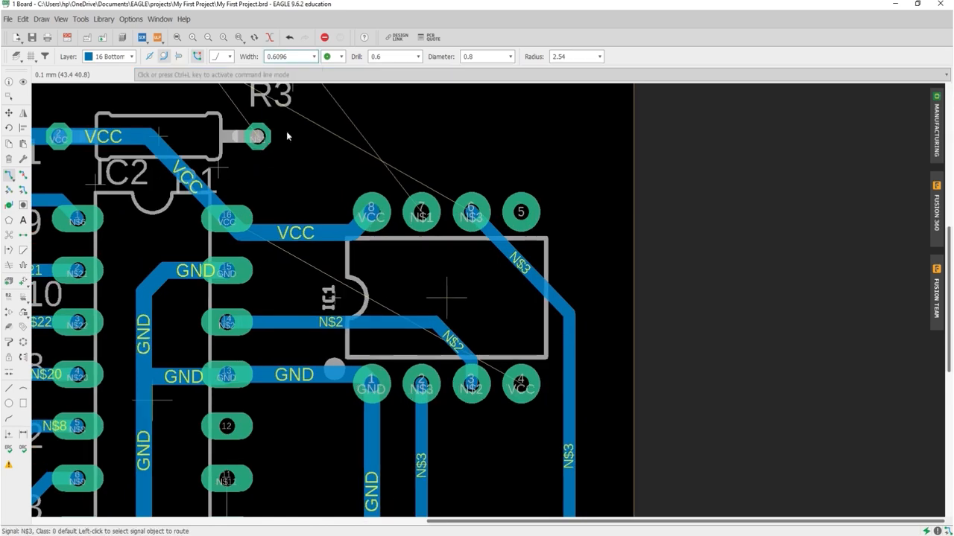
left_click(520, 384)
left_click(481, 286)
left_click(355, 286)
left_click(299, 268)
left_click(299, 234)
- With a 0.6096 trace width, route the N$1 net between IC1's pin 7, R3 and the potentiometer's pins 1 and 2
middle_click_drag(438, 225, 430, 379)
scroll(430, 378, "down", 3)
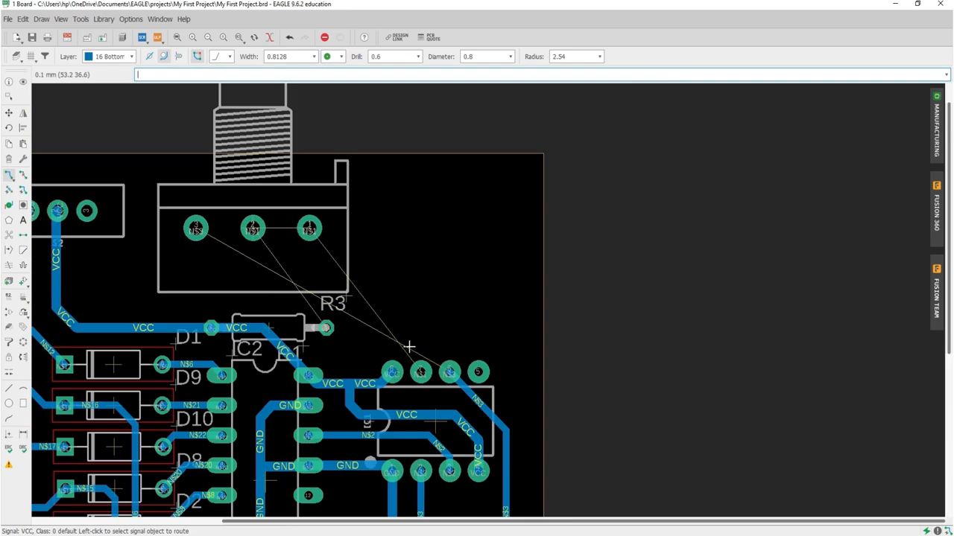
scroll(410, 347, "up", 2)
left_click(314, 57)
left_click(288, 153)
left_click(289, 319)
left_click(184, 175)
scroll(201, 173, "up", 4)
scroll(331, 170, "down", 5)
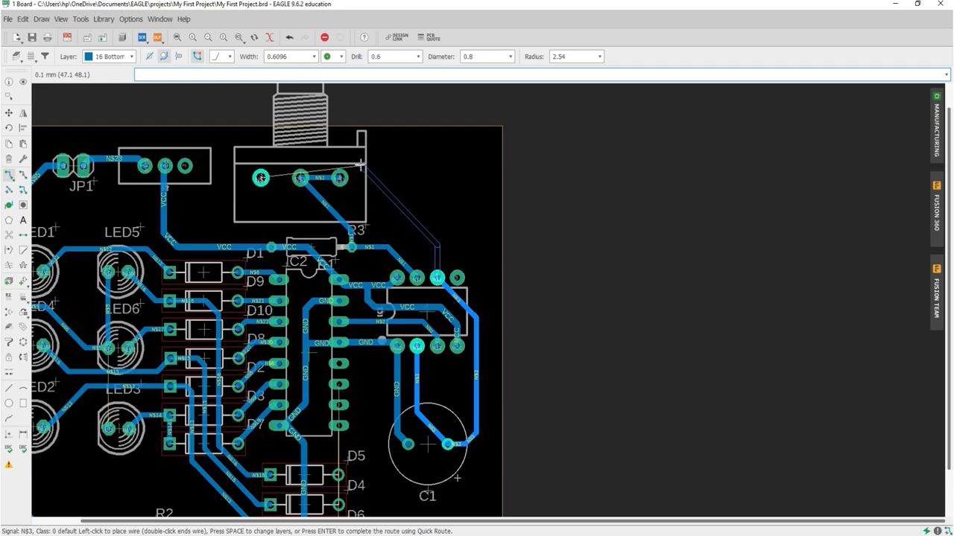
- Route IC1's pin 6 diagonally up and above the potentiometer's other pins to its pin 3
left_click(373, 161)
scroll(270, 176, "up", 5)
left_click(249, 180)
scroll(350, 248, "down", 4)
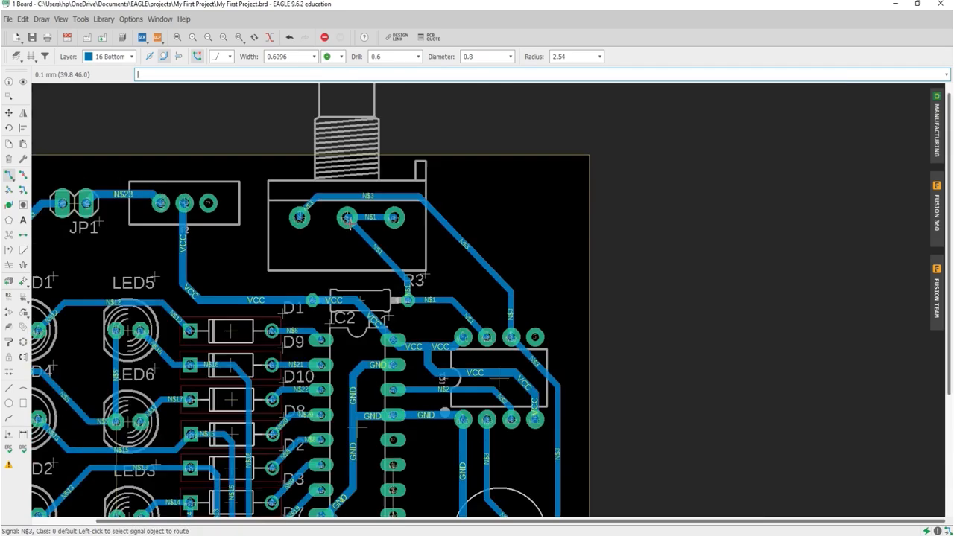
- Route D5's anode inside IC2's outline up to IC2's pin 11
middle_click_drag(447, 462, 447, 212)
scroll(463, 357, "up", 3)
left_click(340, 288)
left_click(320, 222)
left_click(372, 147)
- Reposition the segments of the trace between IC2's pin 11 and D5, entering D5's anode horizontally and clearing the ground trace
left_click(9, 112)
left_click(319, 208)
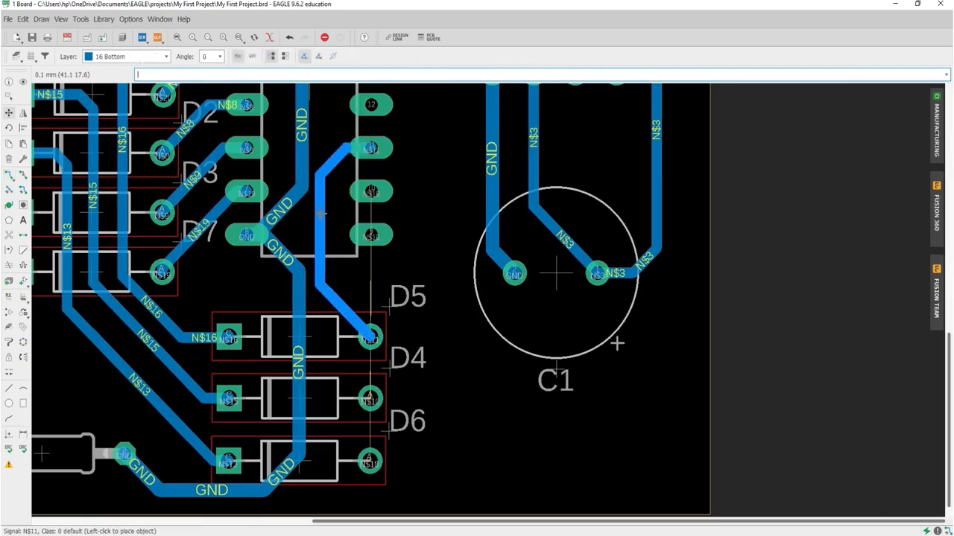
left_click(327, 209)
scroll(327, 208, "up", 2)
left_click(288, 165)
left_click(273, 166)
left_click(294, 339)
left_click(282, 340)
middle_click_drag(326, 134, 298, 283)
left_click(302, 283)
left_click(295, 283)
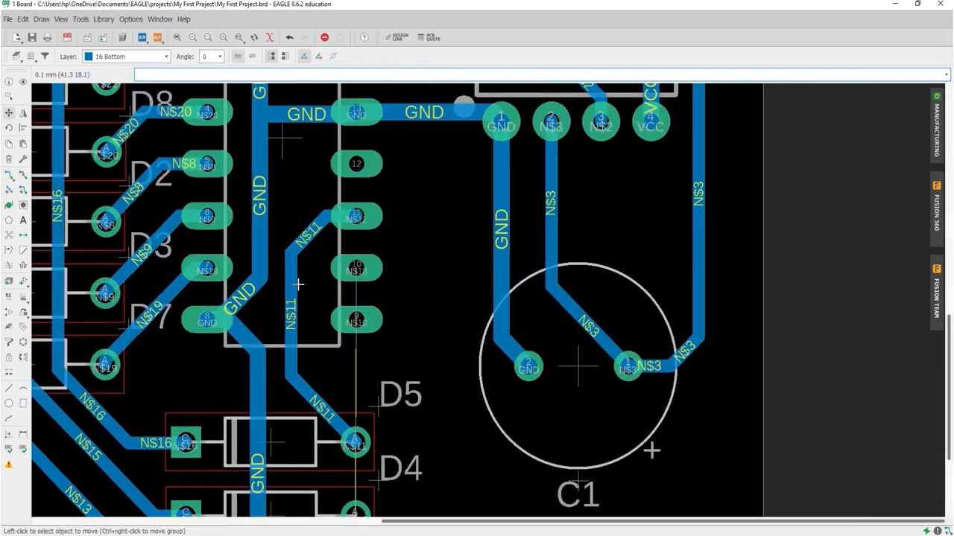
left_click(322, 408)
- Route D4's anode around the outside of D5 to IC2's pin 9
scroll(281, 294, "down", 4)
left_click(10, 176)
left_click(331, 166)
key("Escape")
left_click(330, 413)
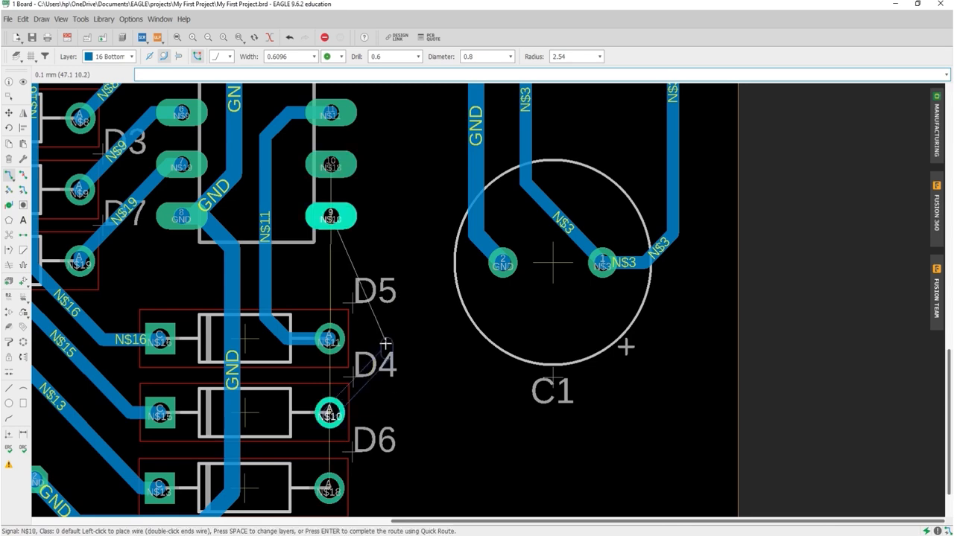
left_click(373, 394)
left_click(333, 216)
- Route D6's anode around the outside of D4 and D5 to IC2's pin 10
left_click(330, 489)
left_click(402, 460)
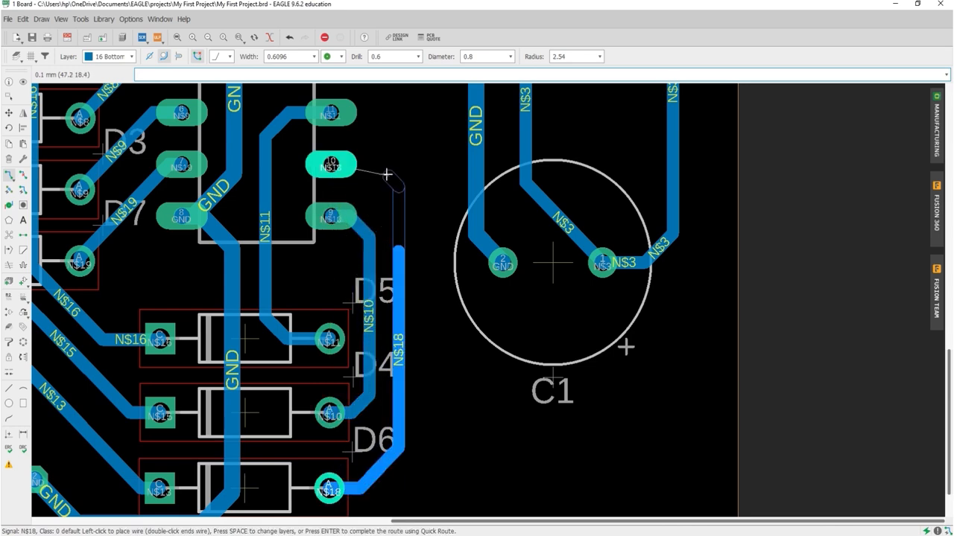
left_click(333, 166)
scroll(500, 406, "down", 8)
left_click(177, 37)
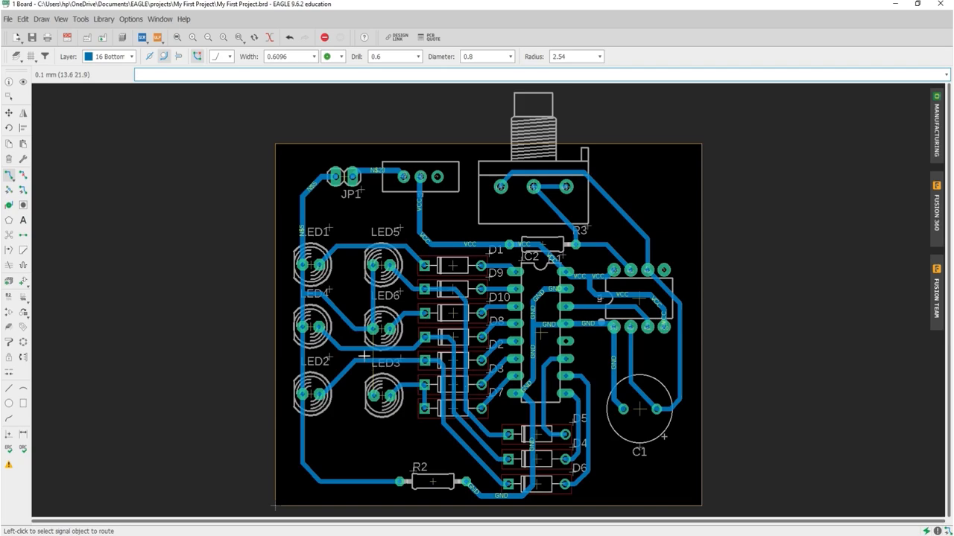
- Route LED3's cathode straight down to the N$5 trace beside R2
scroll(383, 440, "up", 6)
left_click(397, 279)
scroll(296, 424, "down", 1)
left_click(366, 472)
scroll(365, 450, "down", 4)
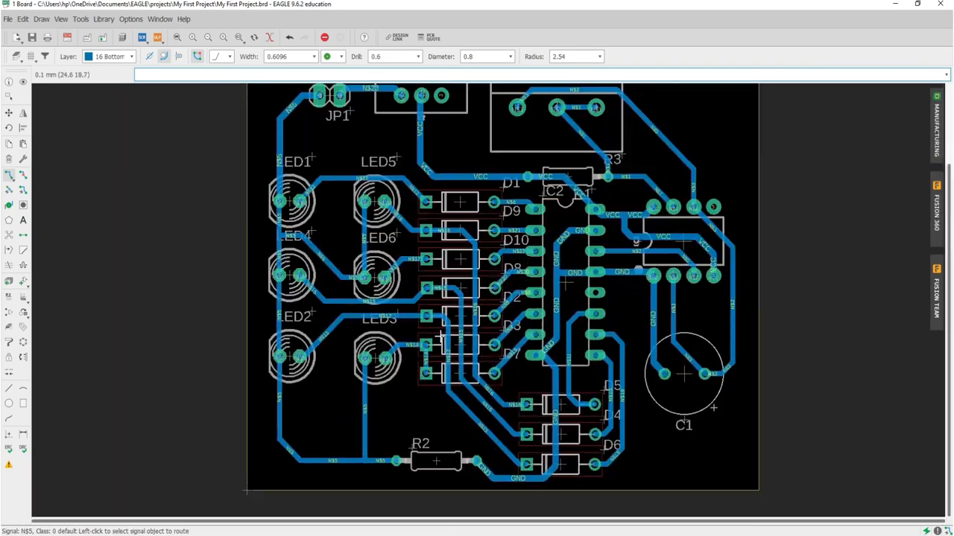
- Reinforce the N$5 trace junctions above LED4 and beside R2 with short diagonal segments
scroll(269, 238, "up", 8)
left_click(286, 244)
left_click(243, 201)
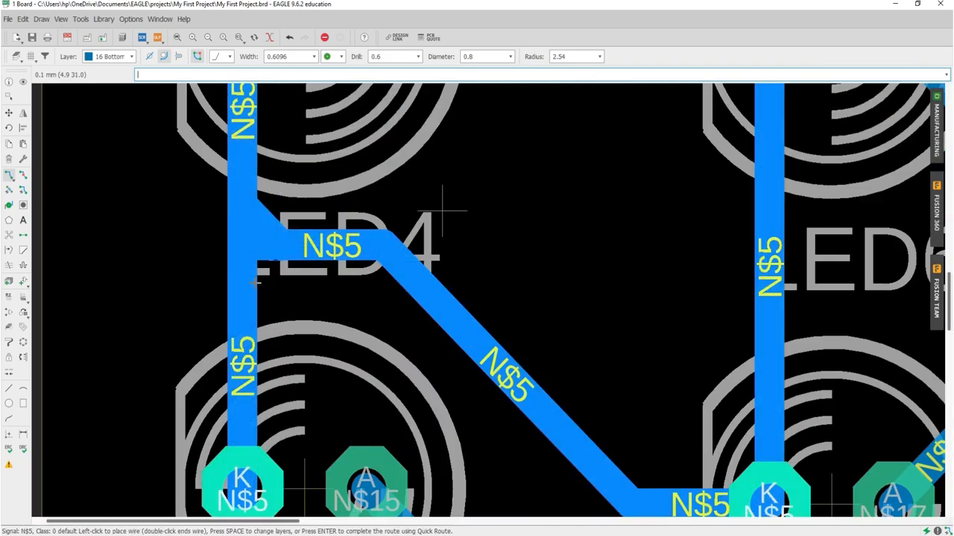
left_click(244, 288)
scroll(257, 257, "down", 8)
scroll(322, 459, "up", 8)
left_click(315, 276)
left_click(252, 339)
scroll(348, 309, "down", 3)
scroll(348, 336, "down", 10)
scroll(501, 202, "up", 11)
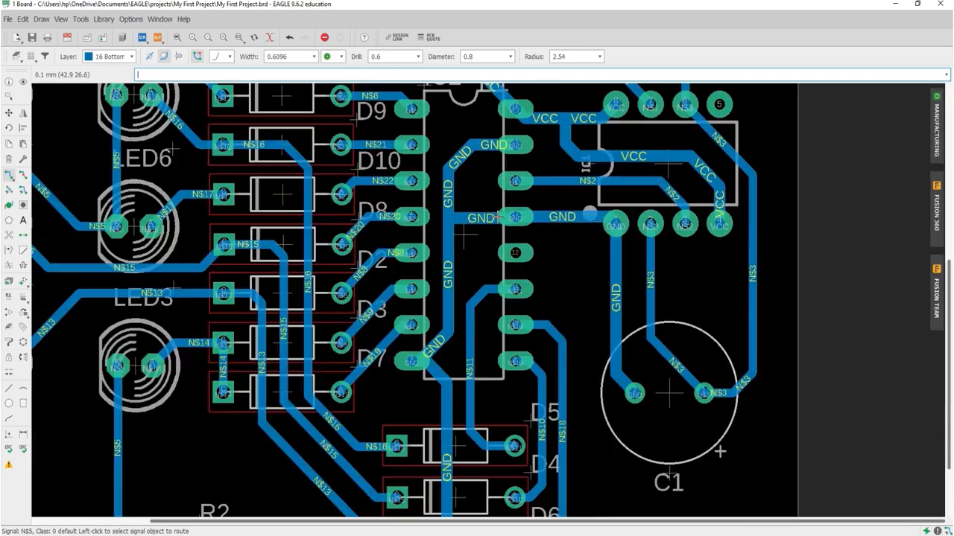
- Set the trace width to 0.8128 and add diagonal segments on both sides of the GND junction beside IC2's pin 13
left_click(314, 56)
left_click(292, 143)
left_click(324, 180)
left_click(400, 260)
left_click(326, 323)
scroll(383, 291, "down", 8)
scroll(505, 176, "up", 7)
- Add diagonal segments on both sides of the VCC trace junction between IC2's pin 16 and IC1's pin 8
left_click(374, 223)
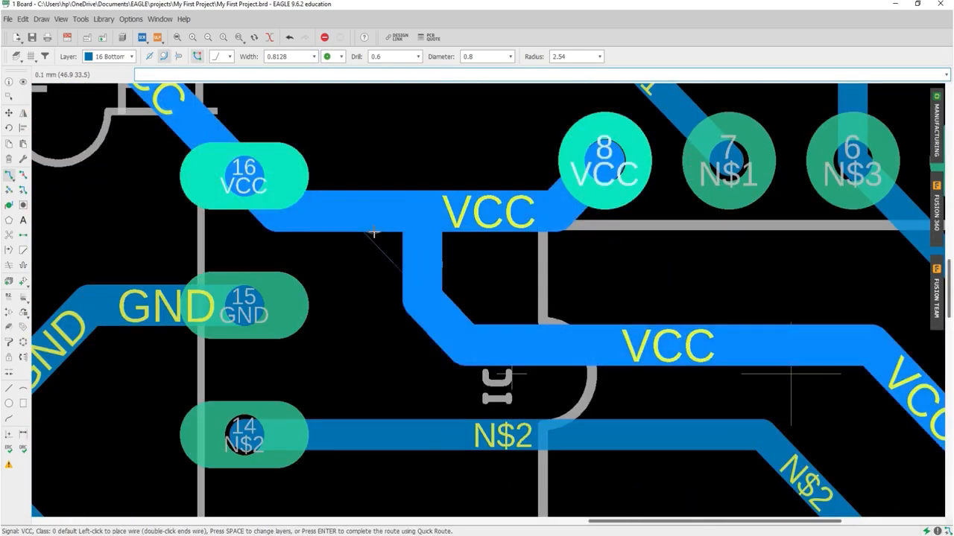
left_click(422, 265)
left_click(495, 224)
scroll(499, 226, "down", 9)
scroll(365, 280, "down", 3)
scroll(356, 294, "up", 2)
scroll(356, 295, "down", 3)
scroll(378, 314, "up", 9)
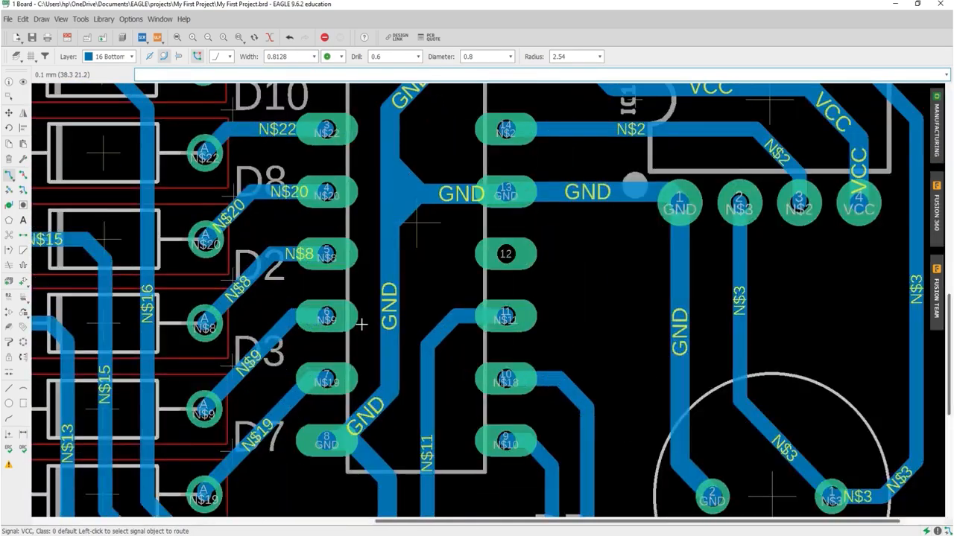
scroll(362, 324, "down", 7)
left_click(177, 38)
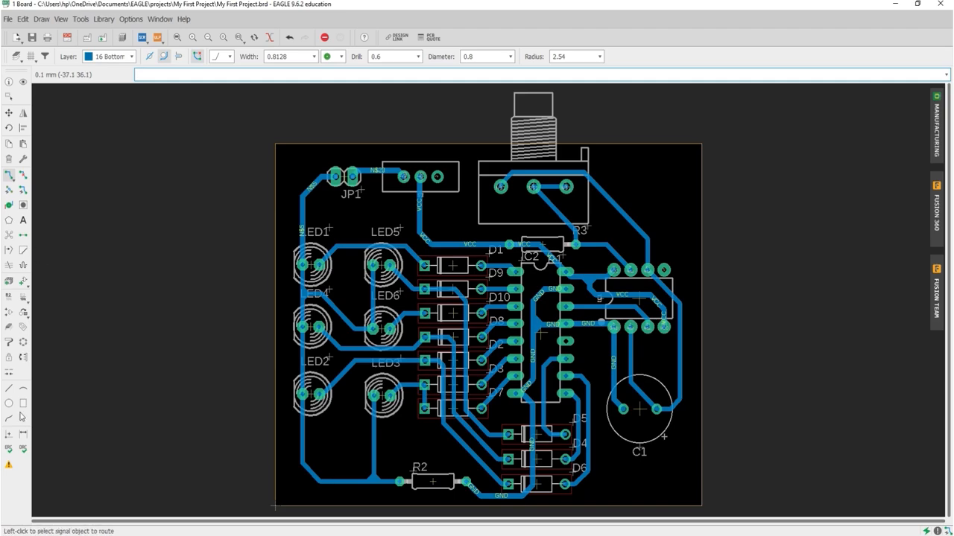
- Activate the Polygon tool for the bottom layer and display the grid at a size of 1 mm
right_click(29, 399)
left_click(46, 388)
left_click(9, 221)
left_click(30, 57)
left_click_drag(84, 56, 46, 58)
type("1")
key("Return")
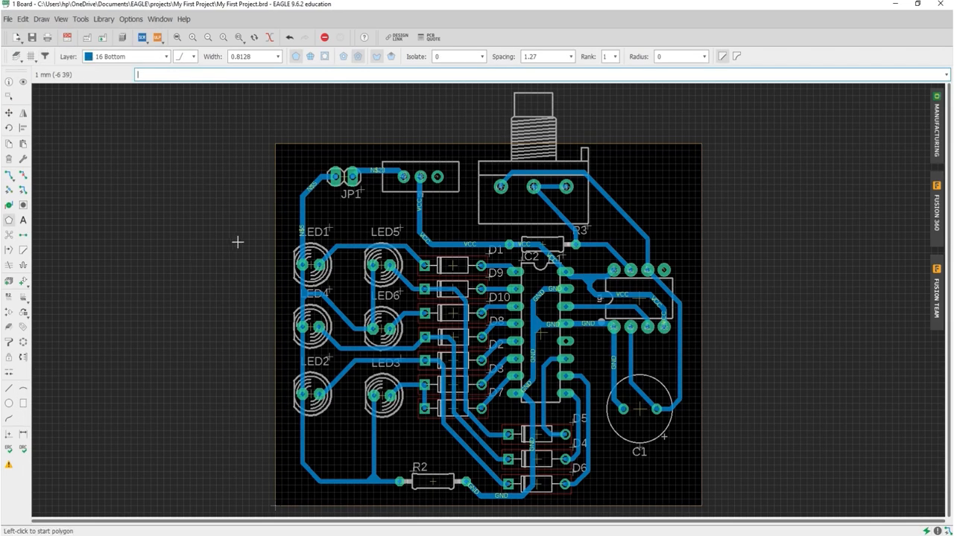
- Draw a closed 65 × 53 mm polygon on the bottom layer along the board outline
scroll(272, 153, "up", 2)
left_click(275, 135)
left_click(890, 137)
scroll(886, 138, "down", 6)
scroll(868, 306, "up", 4)
left_click(847, 319)
scroll(424, 319, "down", 4)
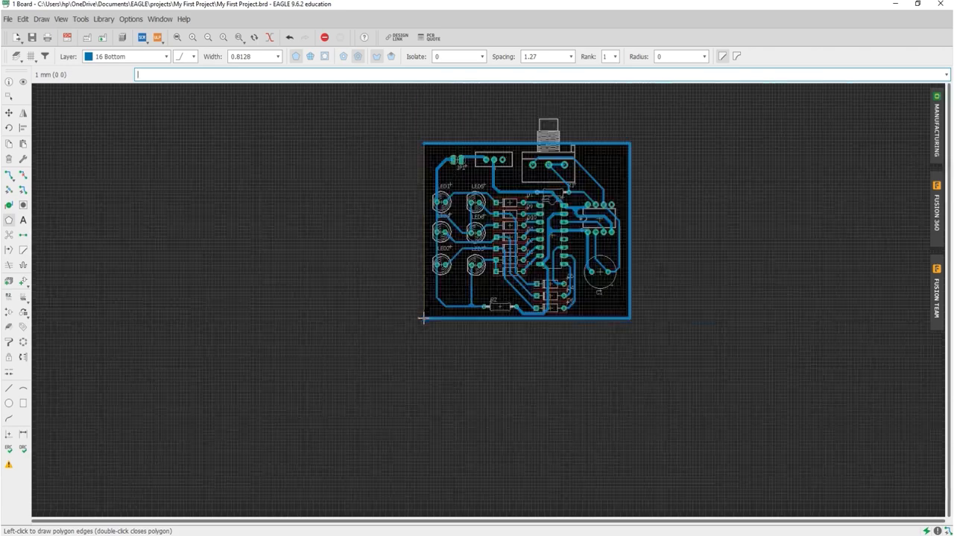
left_click(423, 318)
scroll(424, 148, "up", 5)
left_click(424, 136)
- Assign the outline polygon to the signal GND and fill it with copper
type("GND")
left_click(392, 160)
scroll(392, 171, "down", 3)
left_click(8, 235)
scroll(313, 123, "up", 3)
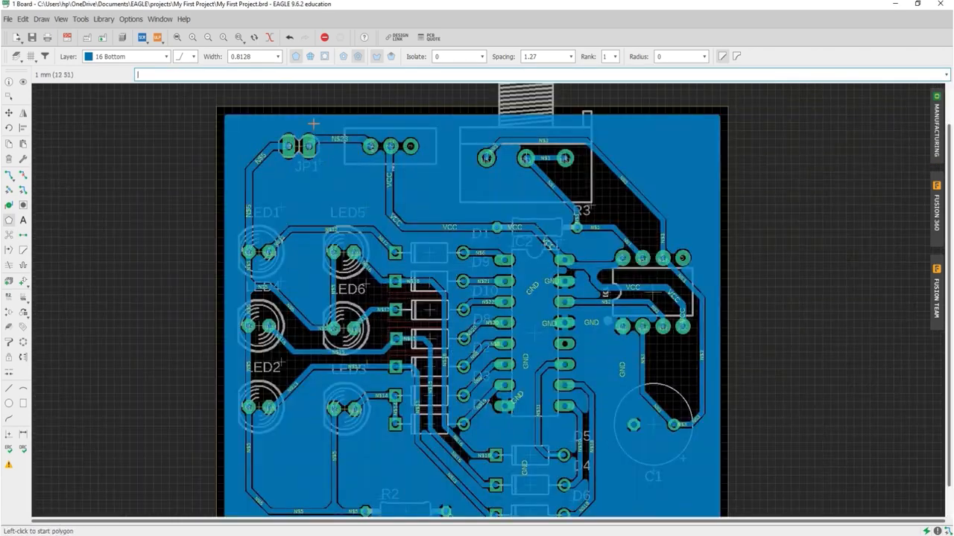
- Set the ground polygon's Isolate value to 1.27 in its properties
right_click(310, 108)
left_click(335, 328)
left_click(909, 226)
left_click(850, 287)
left_click(814, 346)
- Change the ground polygon's Isolate value to 1.016 in its properties
right_click(564, 142)
left_click(596, 362)
left_click(894, 227)
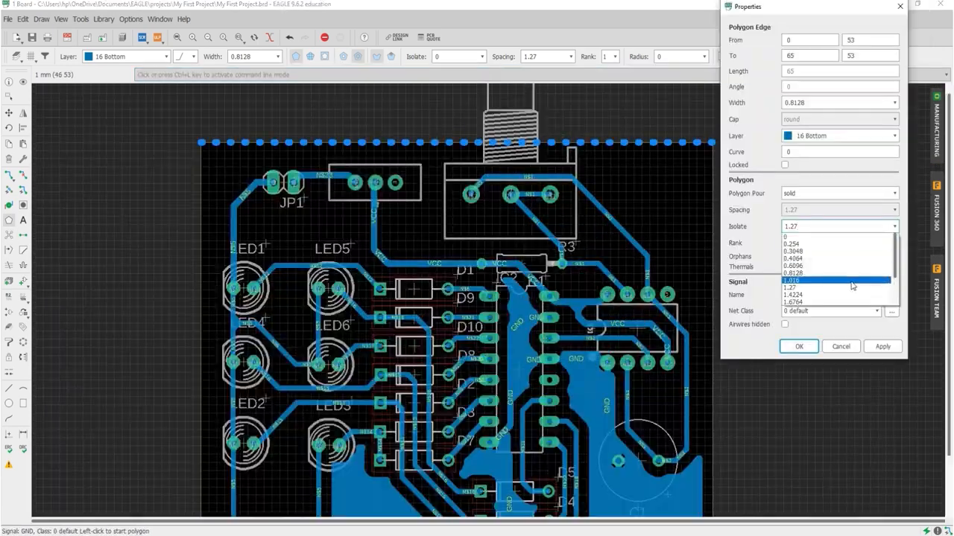
left_click(852, 286)
left_click(799, 346)
scroll(539, 453, "down", 4)
scroll(538, 453, "up", 4)
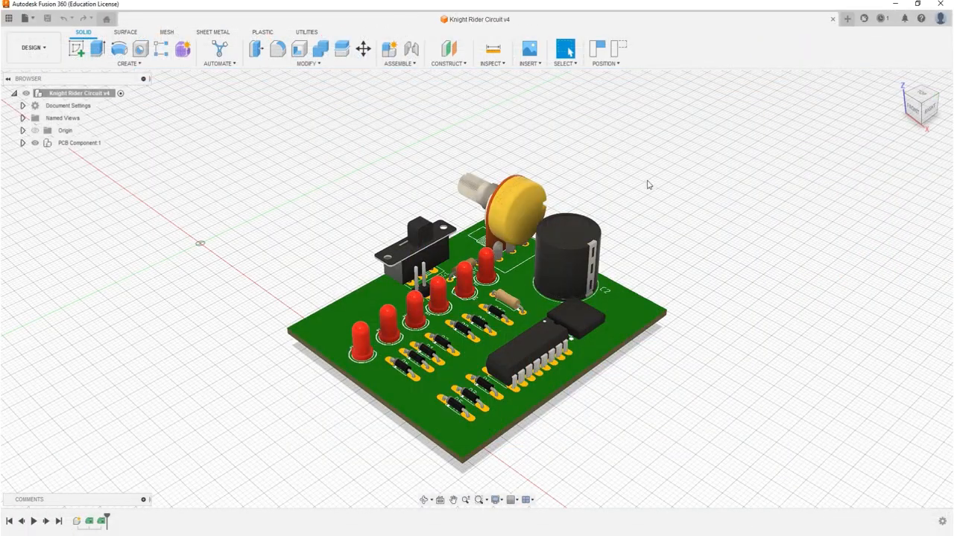
- Switch to Fusion 360 and examine the Knight Rider Circuit board model from the top, front, back, left and home views
left_click(922, 97)
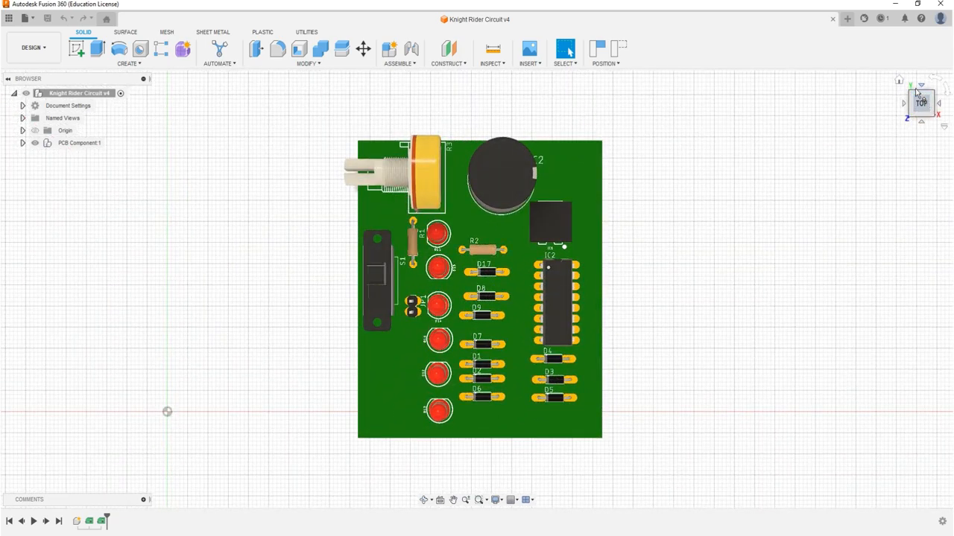
left_click(934, 79)
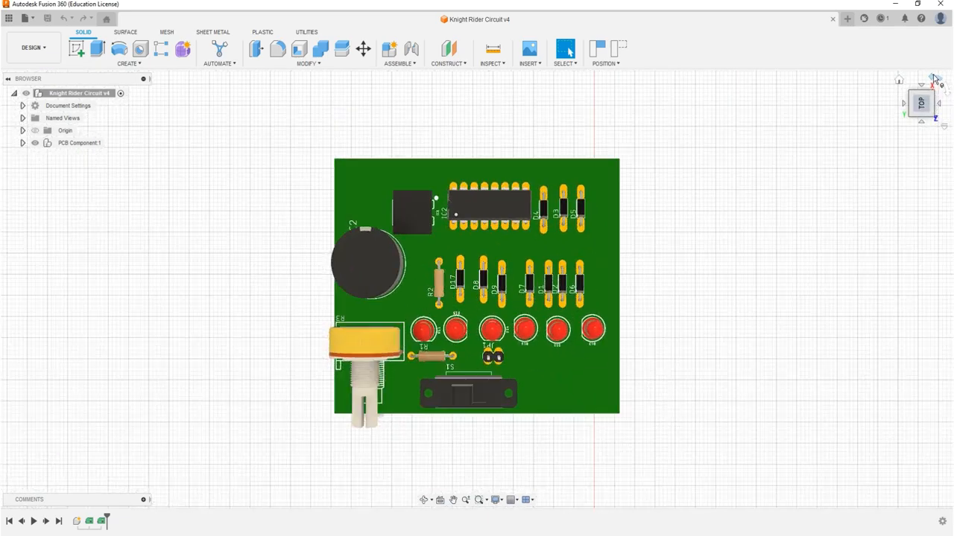
left_click(934, 78)
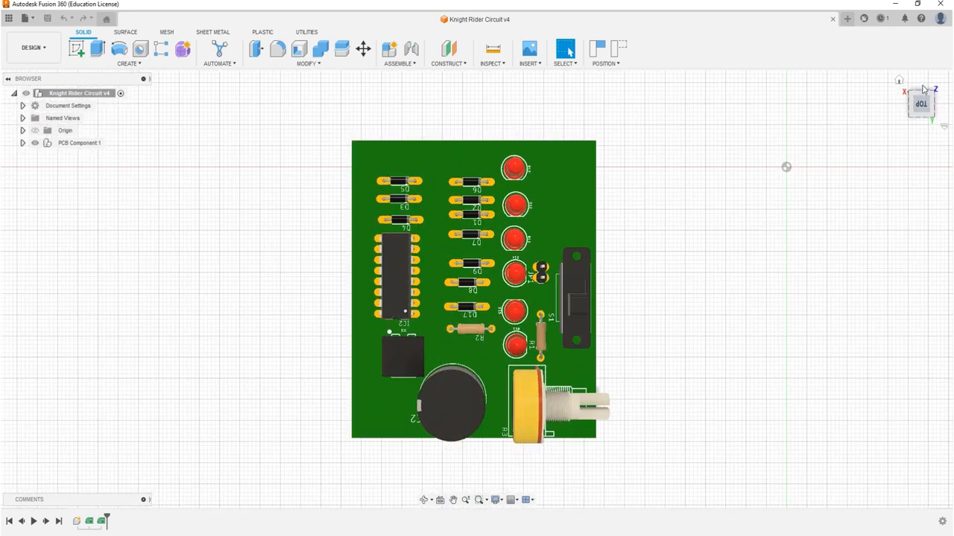
left_click(923, 89)
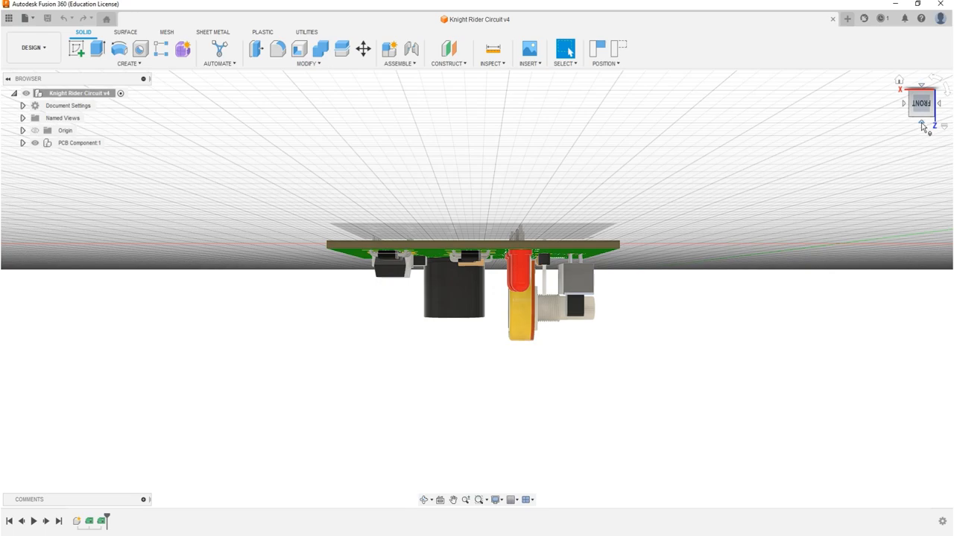
left_click(923, 124)
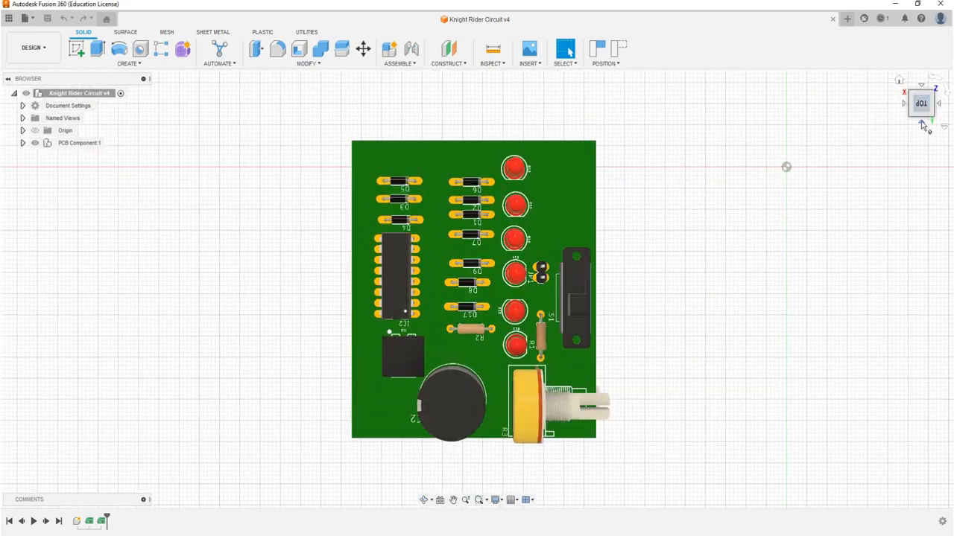
left_click(922, 124)
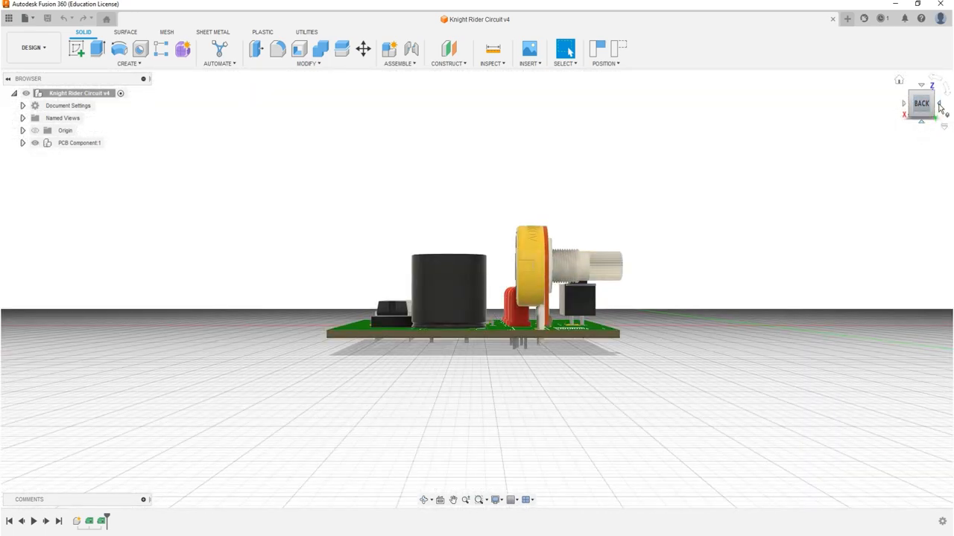
left_click(939, 106)
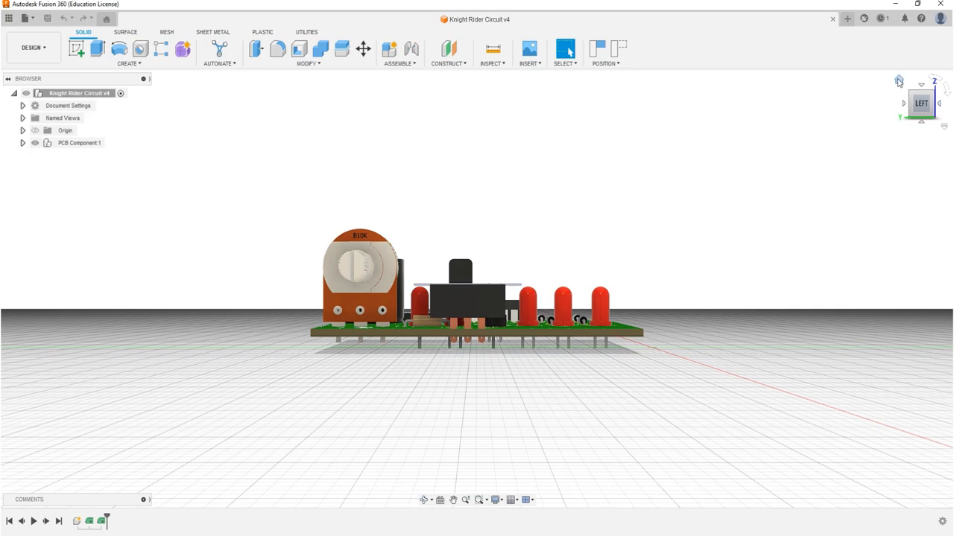
left_click(898, 80)
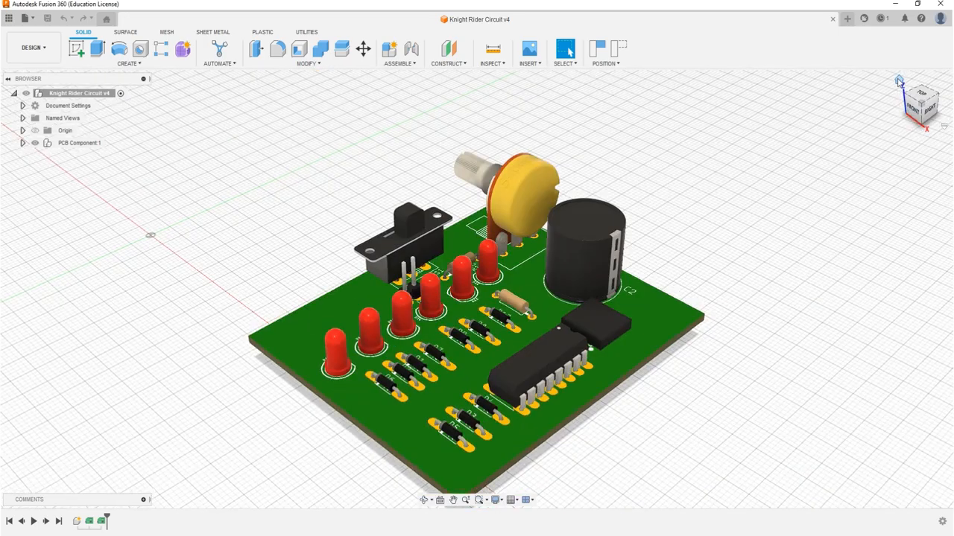
mouse_move(914, 93)
left_mouse_down()
mouse_move(919, 108)
mouse_move(920, 99)
left_mouse_up()
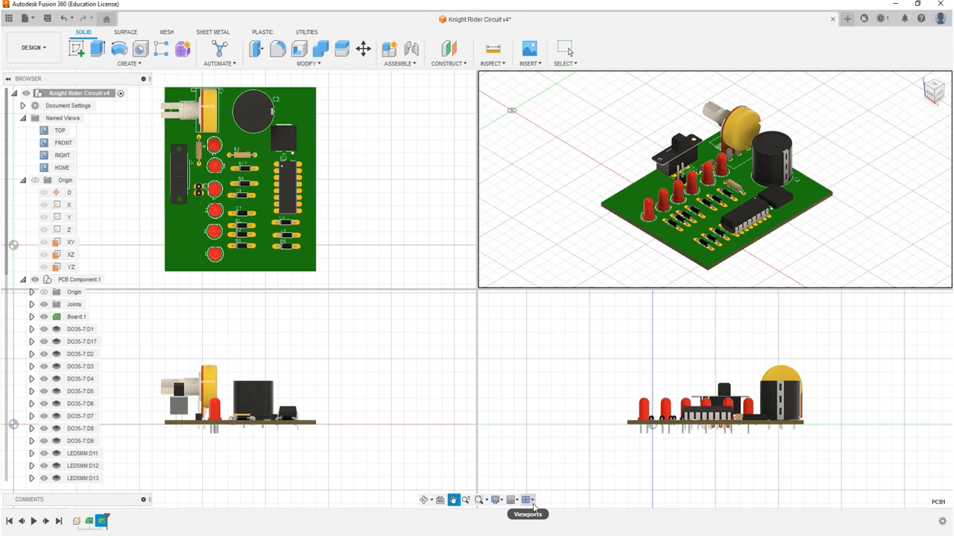
left_click(532, 503)
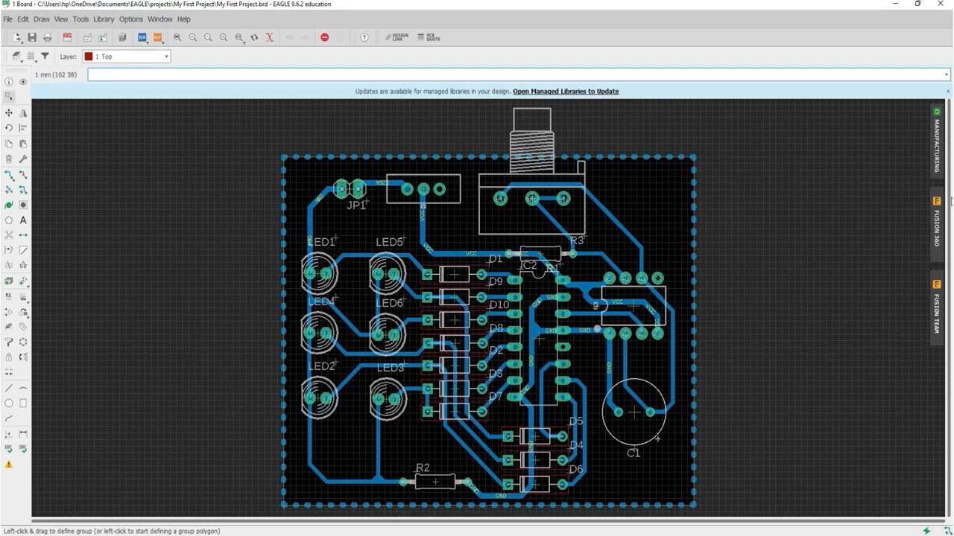
- Switch to EAGLE and push the board design to Fusion 360 without a version description
left_click(936, 244)
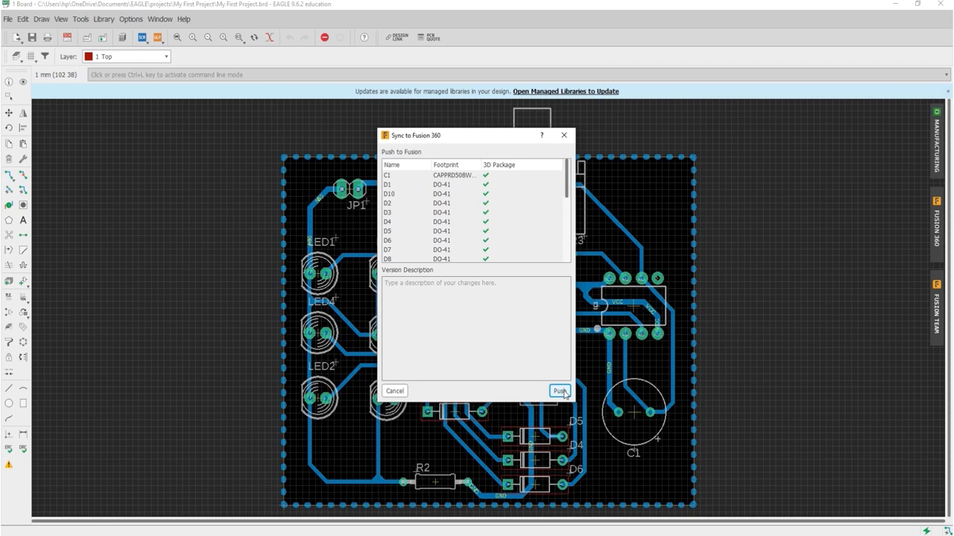
left_click(561, 392)
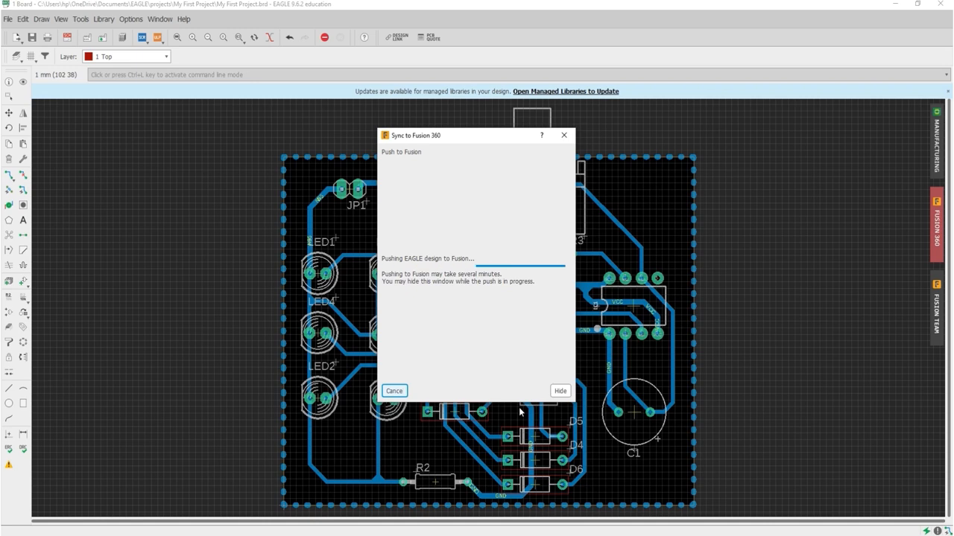
- Add a custom 3D package to LED5 using the Radial LED (Round) generator with a red body and Round lead shape
right_click(385, 276)
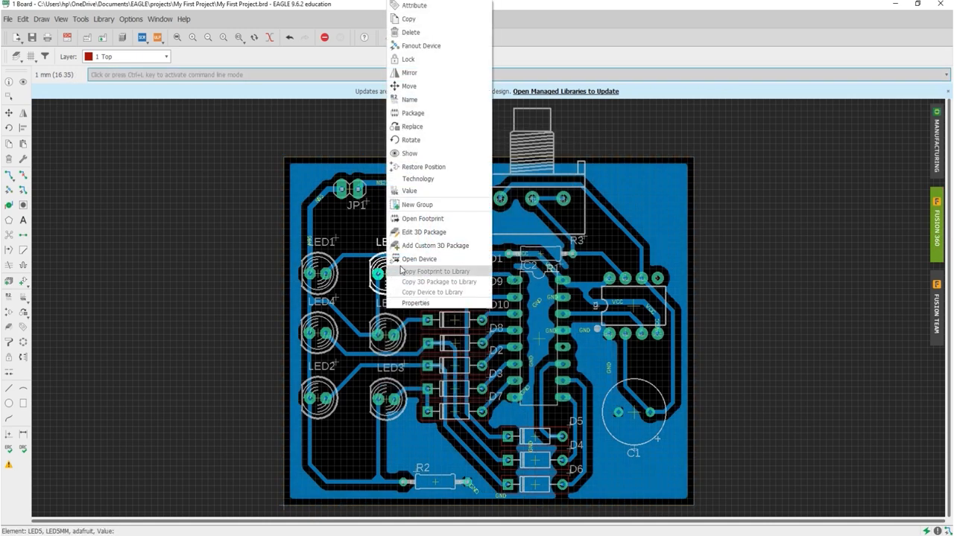
left_click(446, 246)
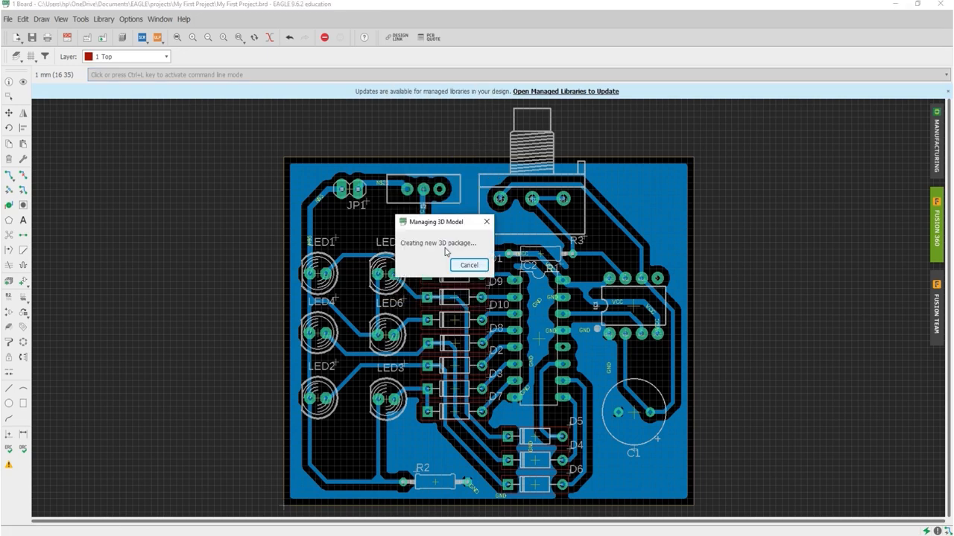
scroll(223, 274, "down", 4)
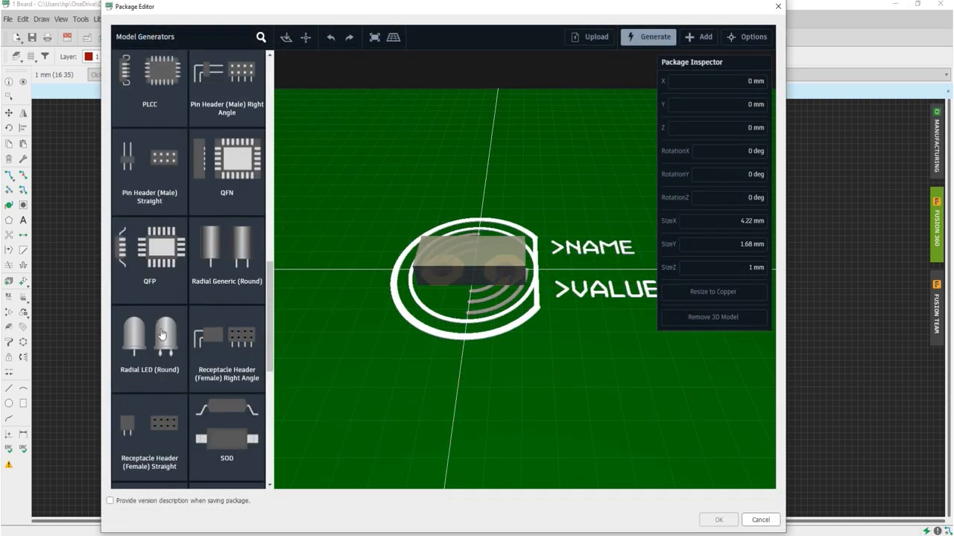
left_click(161, 337)
left_click(218, 222)
left_click(212, 242)
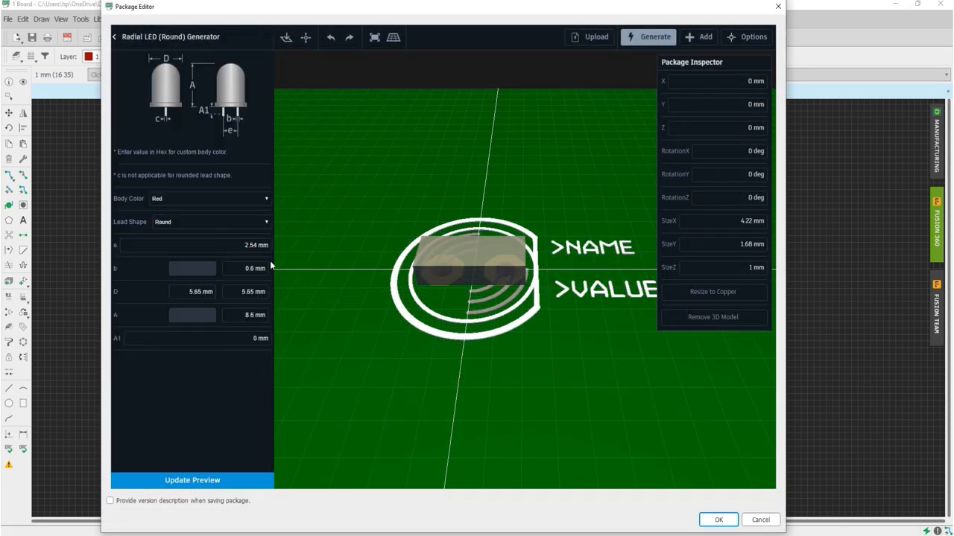
left_click(199, 482)
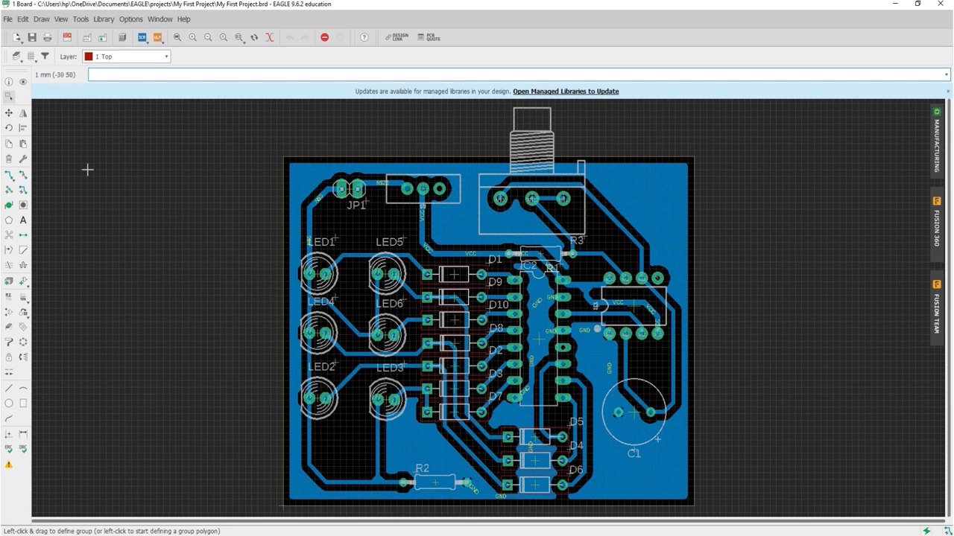
- Open the CAM Processor for the board and review the Gerber copper, profile, soldermask and solderpaste outputs
left_click(9, 18)
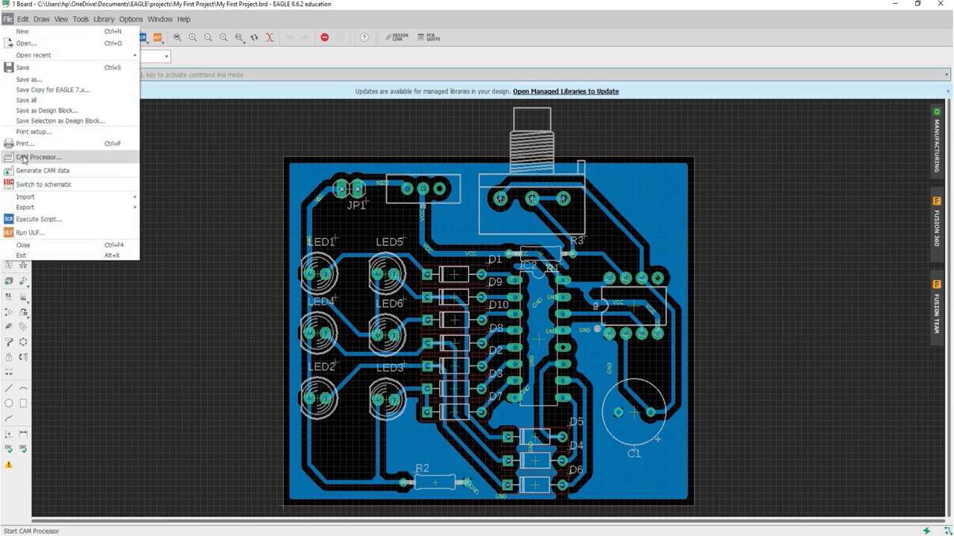
left_click(44, 158)
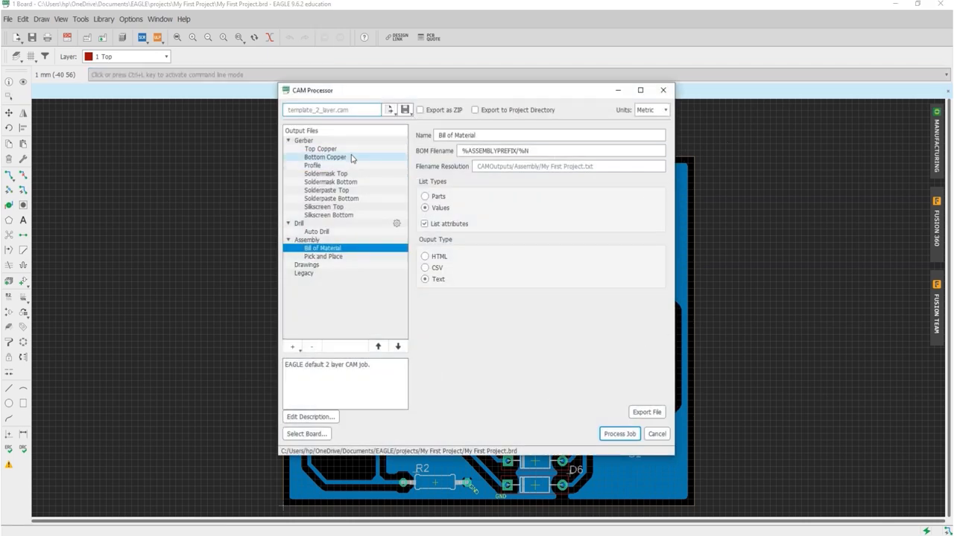
left_click(317, 144)
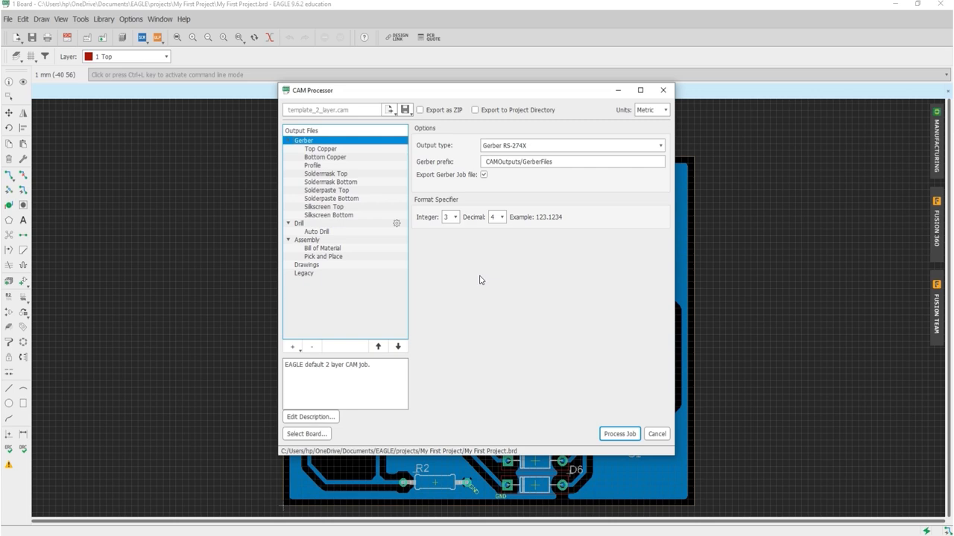
left_click(330, 149)
left_click(333, 158)
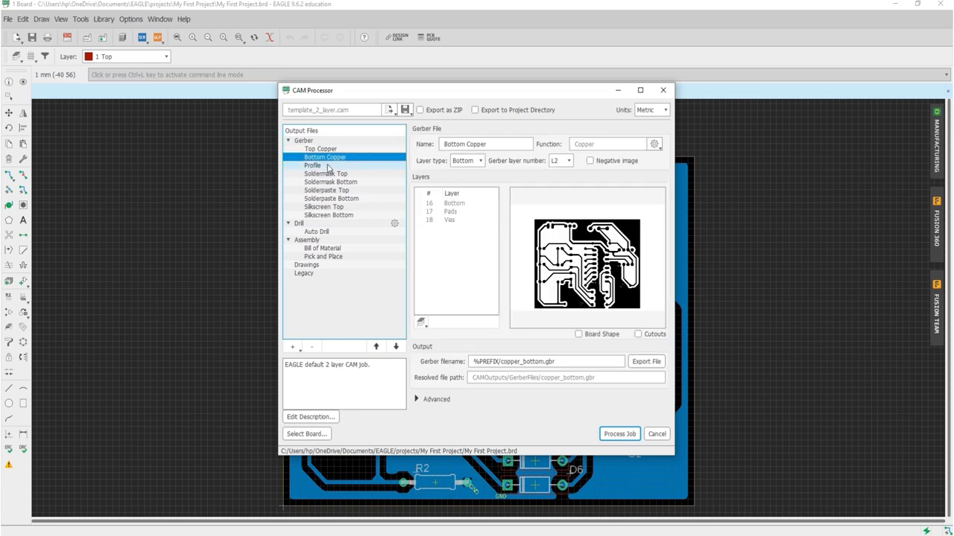
left_click(328, 165)
left_click(328, 174)
left_click(329, 182)
left_click(330, 190)
left_click(330, 198)
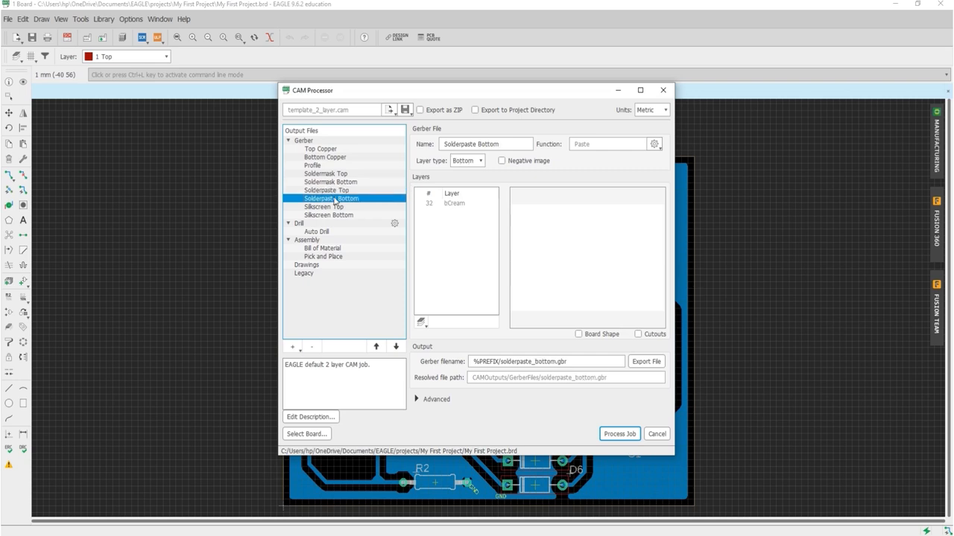
- Enable exporting the CAM job's Gerber output as a ZIP
left_click(305, 141)
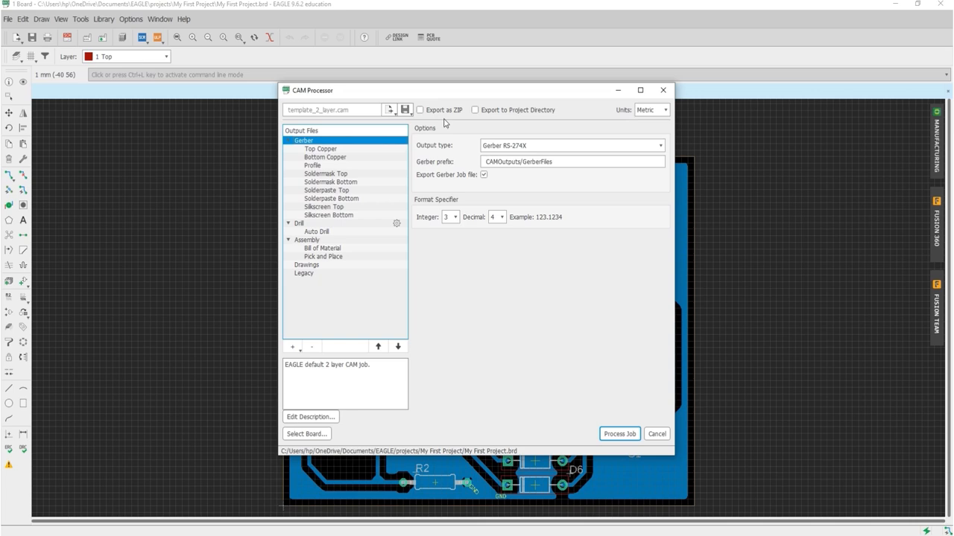
left_click(420, 111)
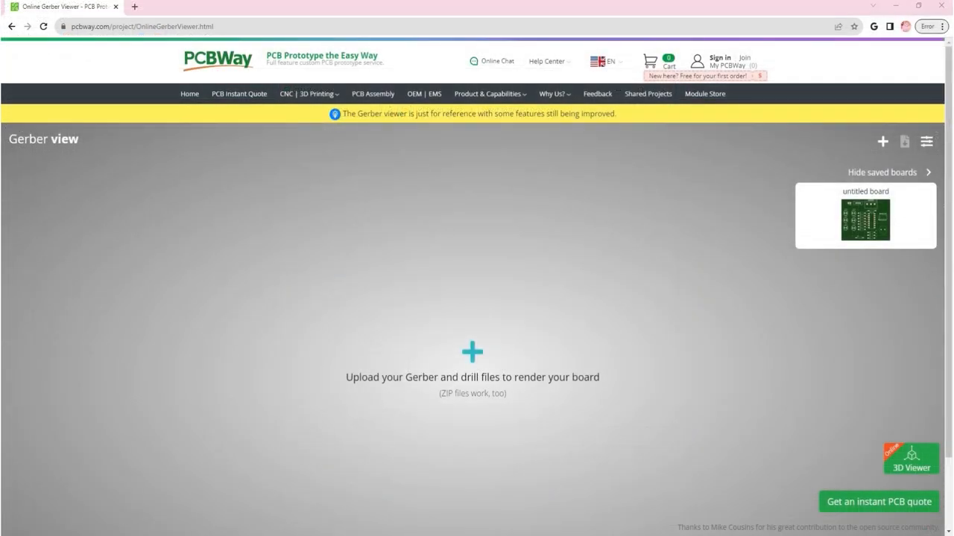
- Find My First Project_2023-08-29.zip in the My First Project folder and upload it to the PCBWay online Gerber viewer
key("alt+Tab")
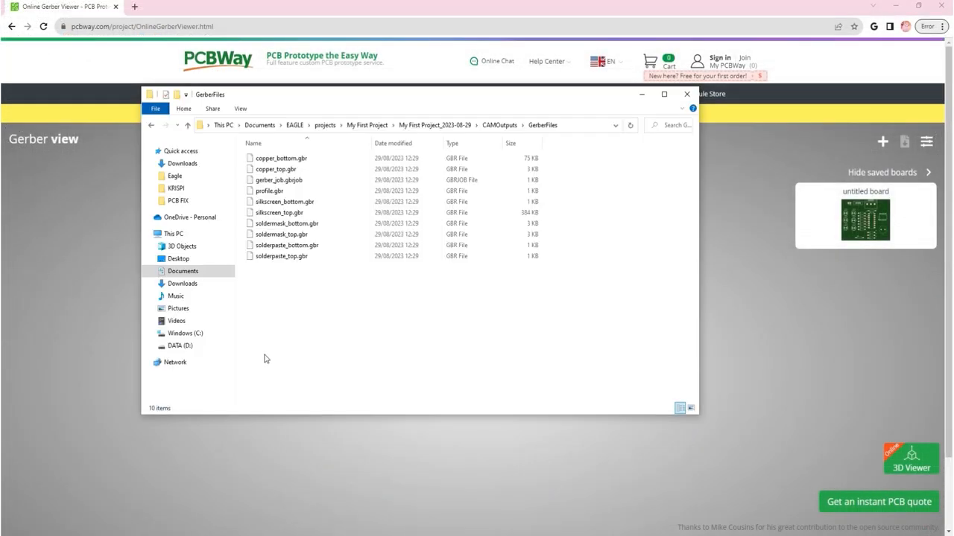
left_click(444, 125)
left_click(372, 125)
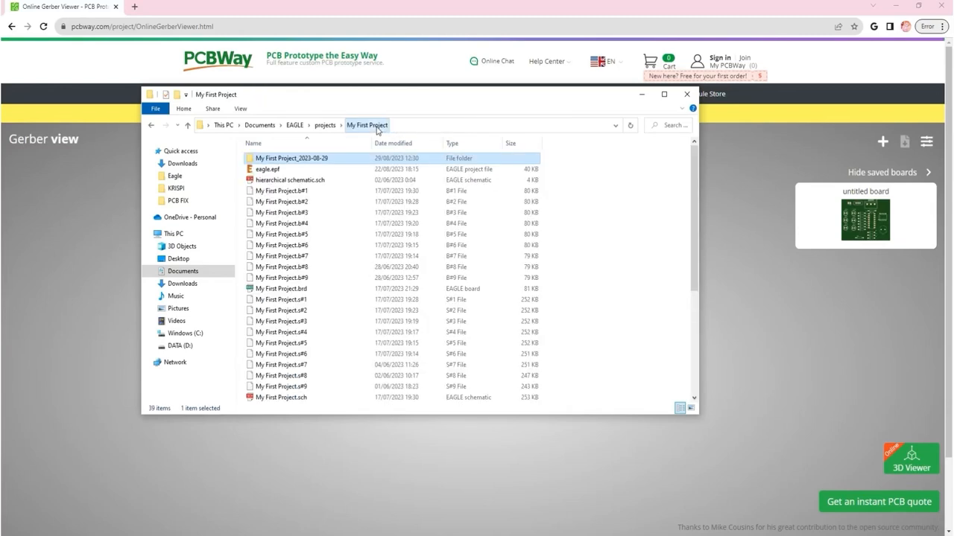
scroll(338, 248, "down", 5)
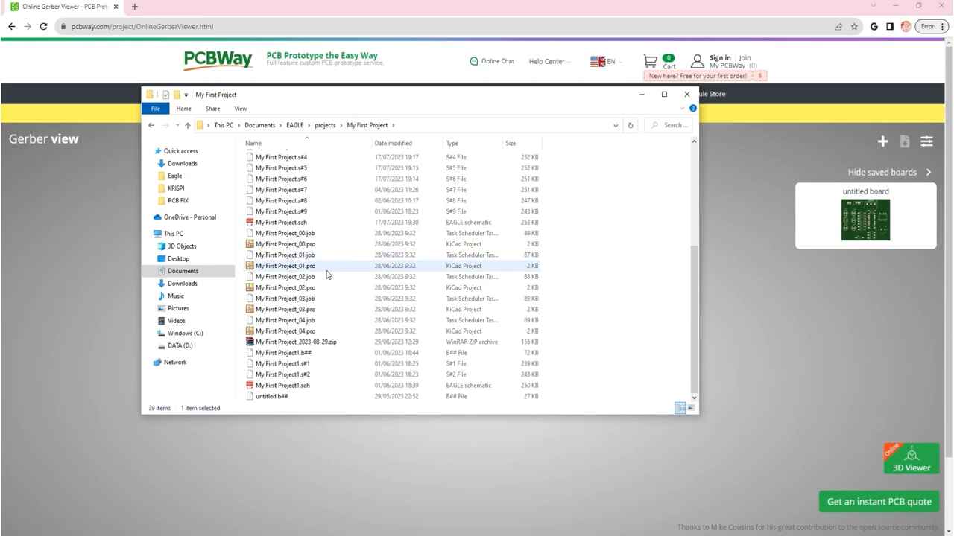
left_click(297, 344)
left_click_drag(295, 344, 774, 319)
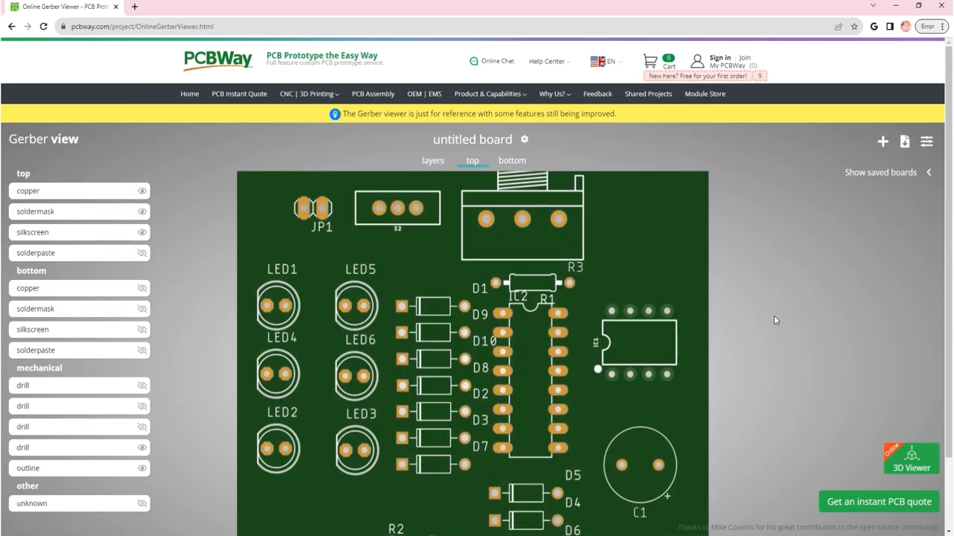
- Examine the top and bottom renderings of the uploaded board in the Gerber viewer
scroll(476, 252, "down", 1)
scroll(476, 252, "up", 1)
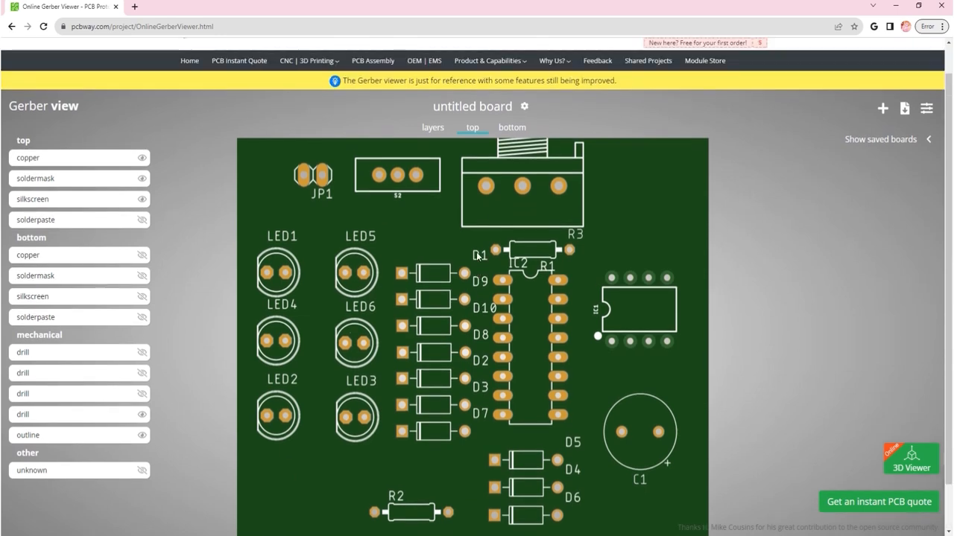
scroll(476, 253, "down", 1)
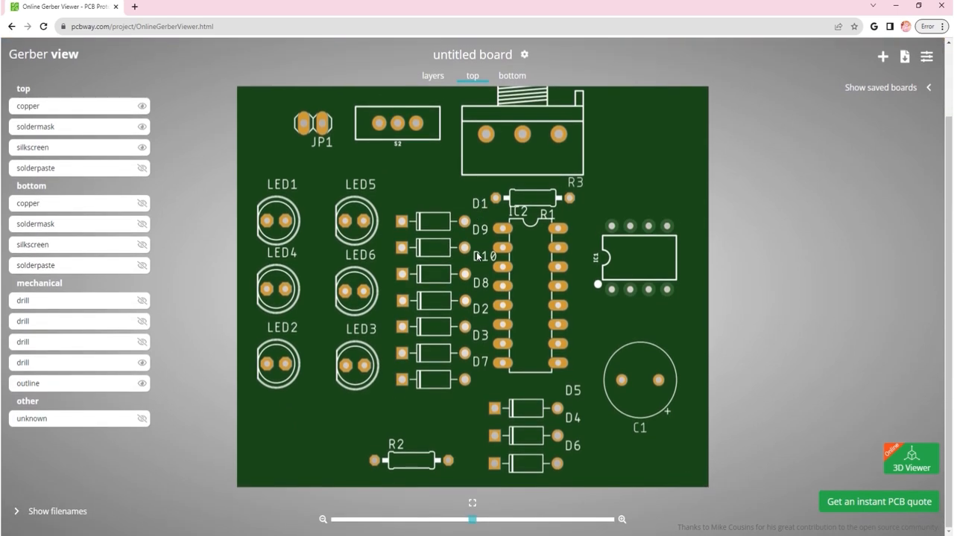
left_click(510, 76)
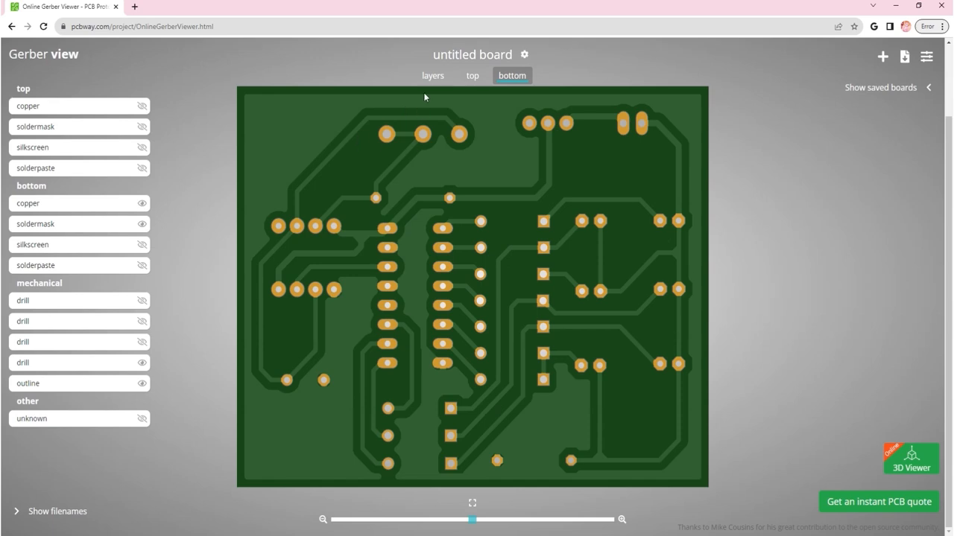
- Switch to the layers view and hide the top and bottom copper and soldermask, top silkscreen, drill and outline layers
left_click(433, 76)
left_click(141, 105)
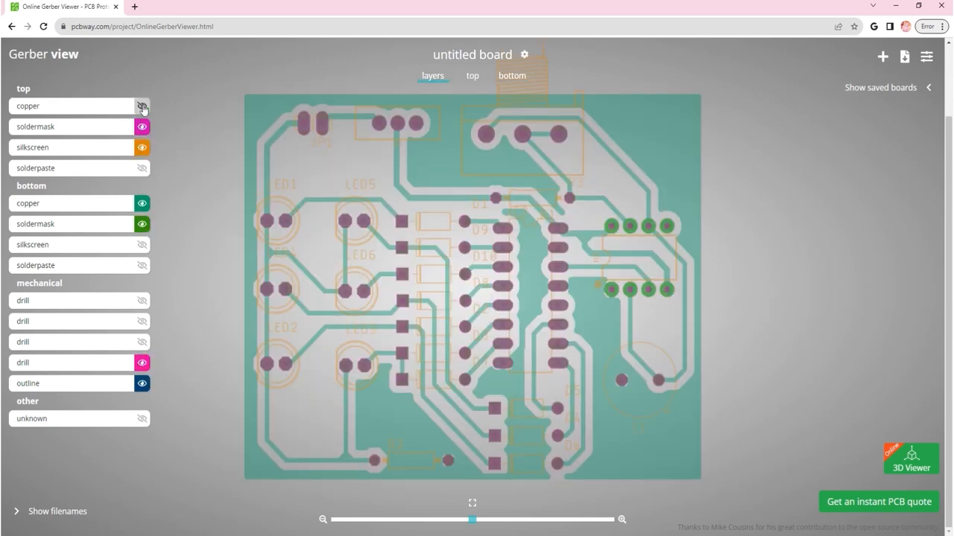
left_click(142, 127)
left_click(141, 147)
left_click(143, 207)
left_click(145, 225)
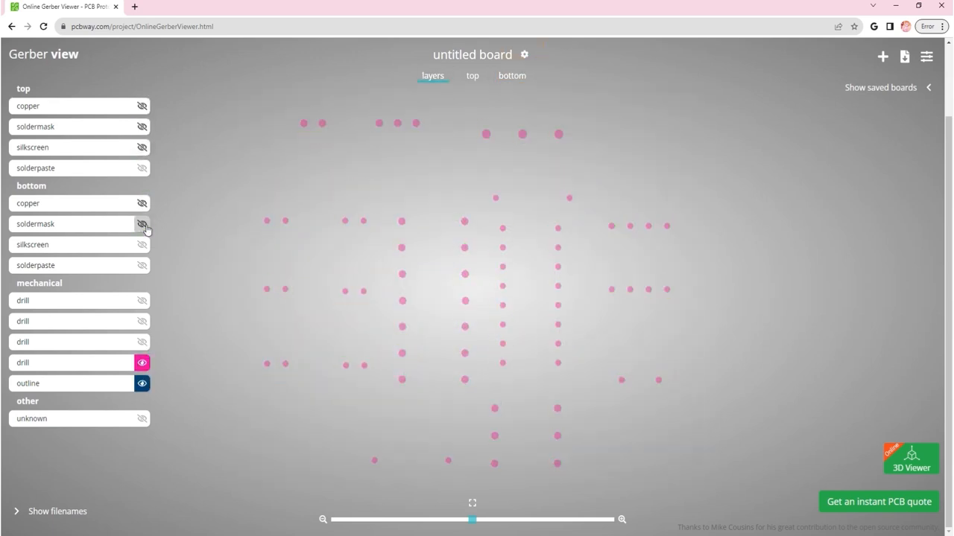
left_click(141, 363)
left_click(142, 383)
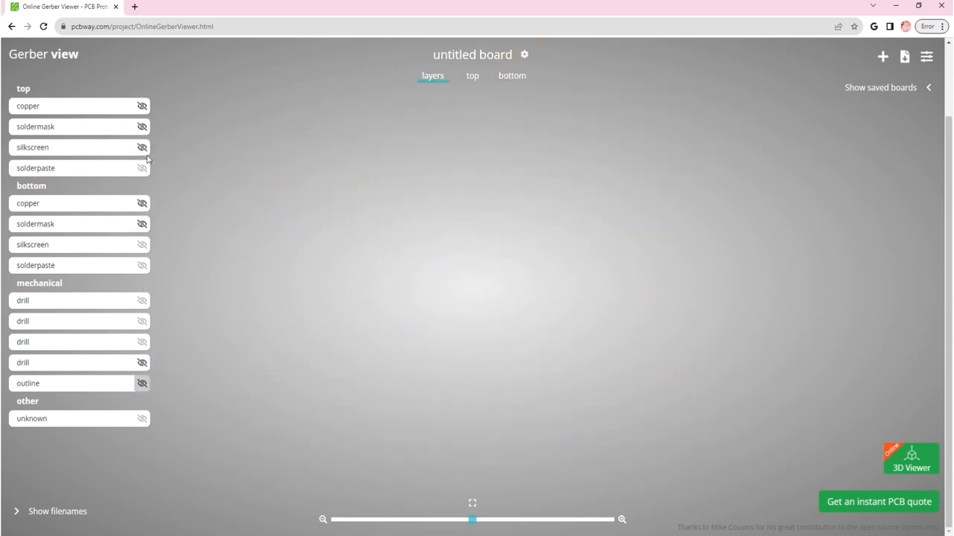
- Show the bottom copper and soldermask and the top copper, soldermask and silkscreen layers again to inspect the board
left_click(142, 206)
left_click(142, 224)
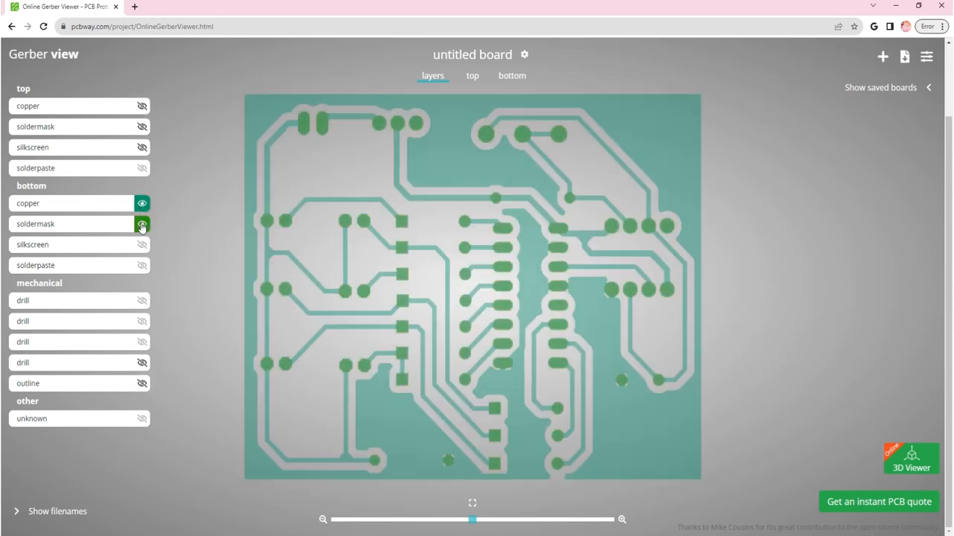
left_click(143, 126)
left_click(142, 106)
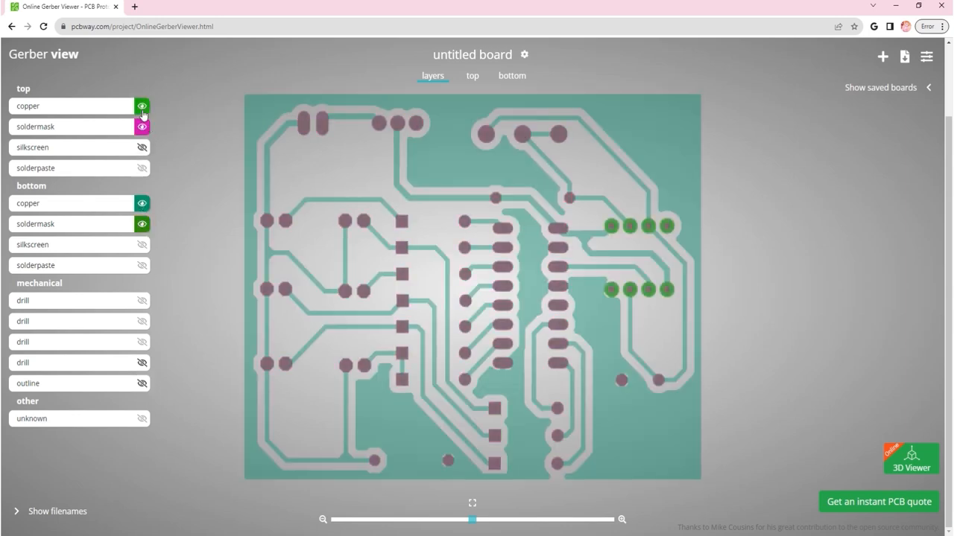
left_click(142, 147)
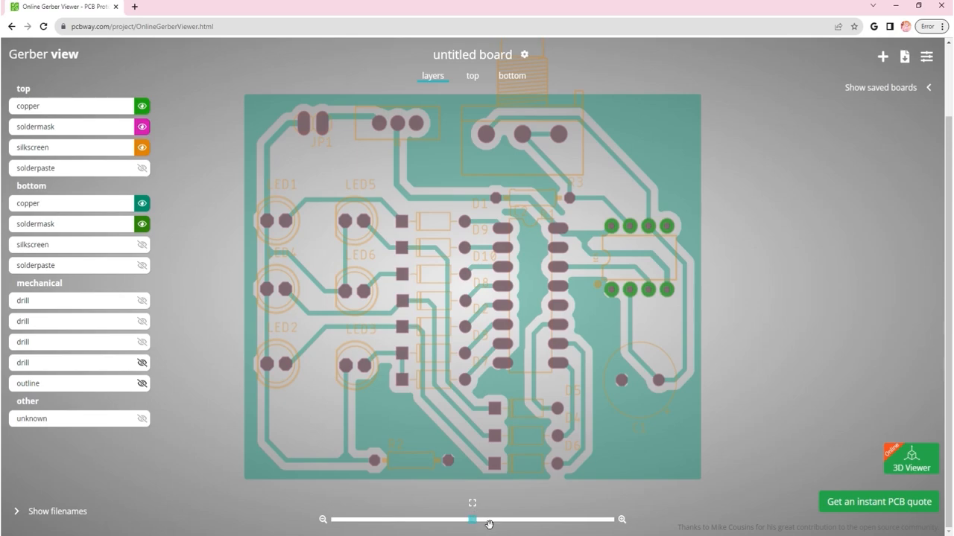
mouse_move(472, 520)
left_mouse_down()
mouse_move(494, 521)
mouse_move(455, 522)
left_mouse_up()
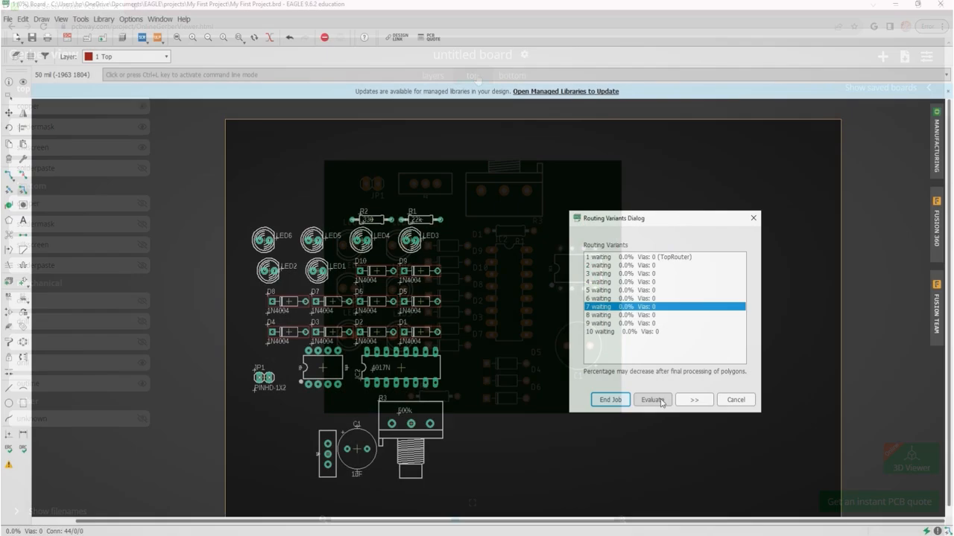
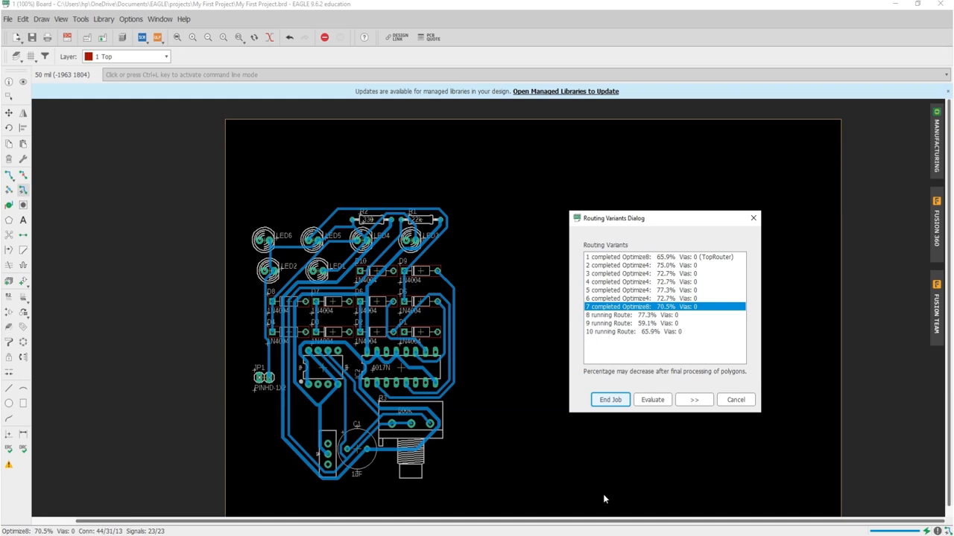
- In EAGLE, examine each of the ten autorouter variants in turn to compare their routed traces
left_click(655, 257)
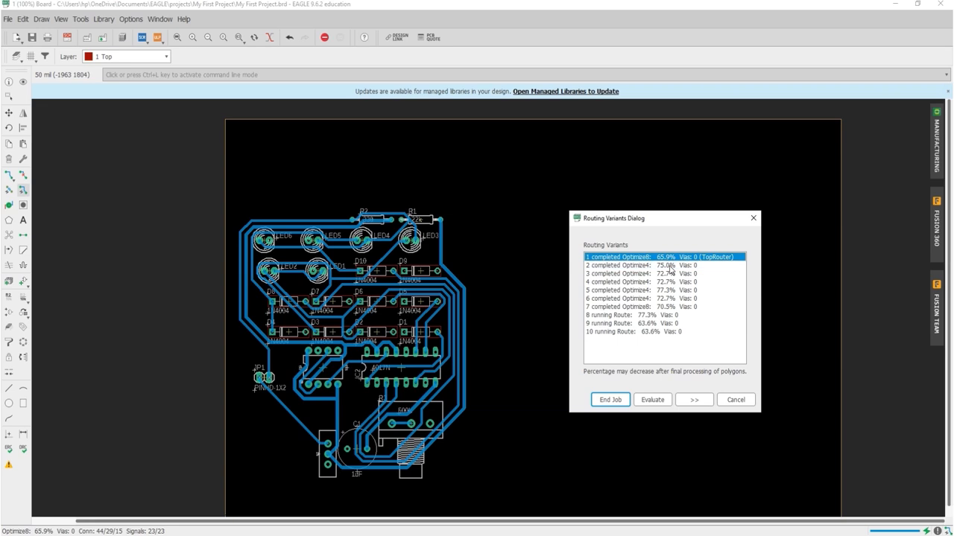
left_click(670, 266)
left_click(670, 274)
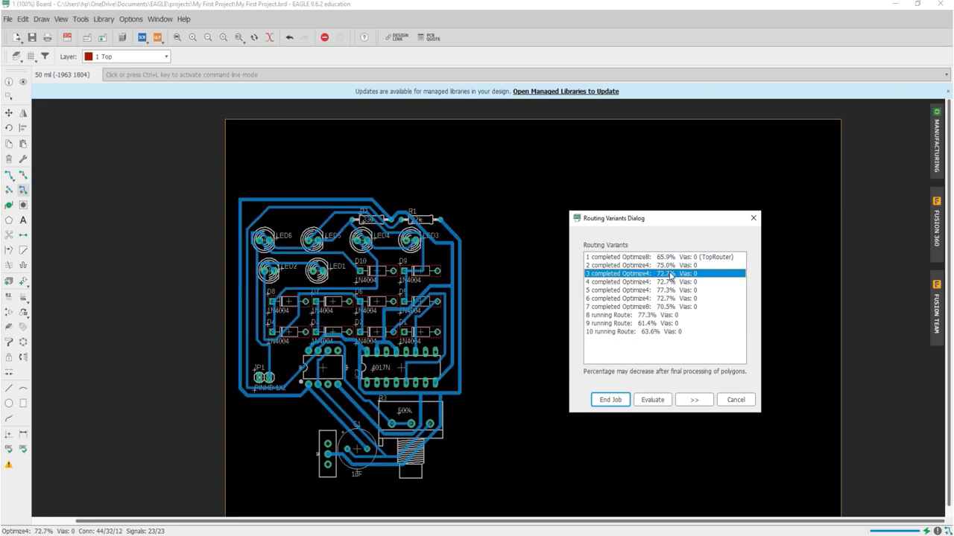
left_click(671, 282)
left_click(669, 290)
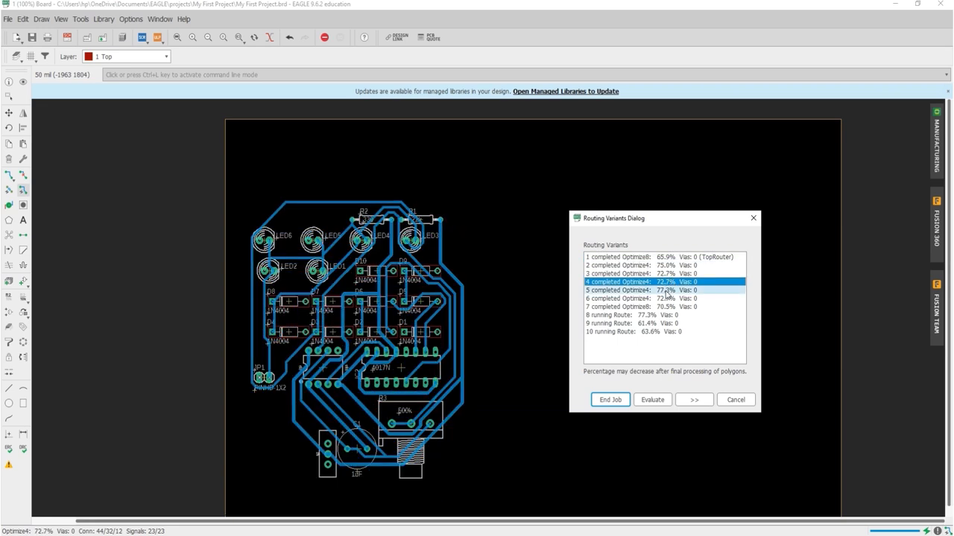
left_click(665, 298)
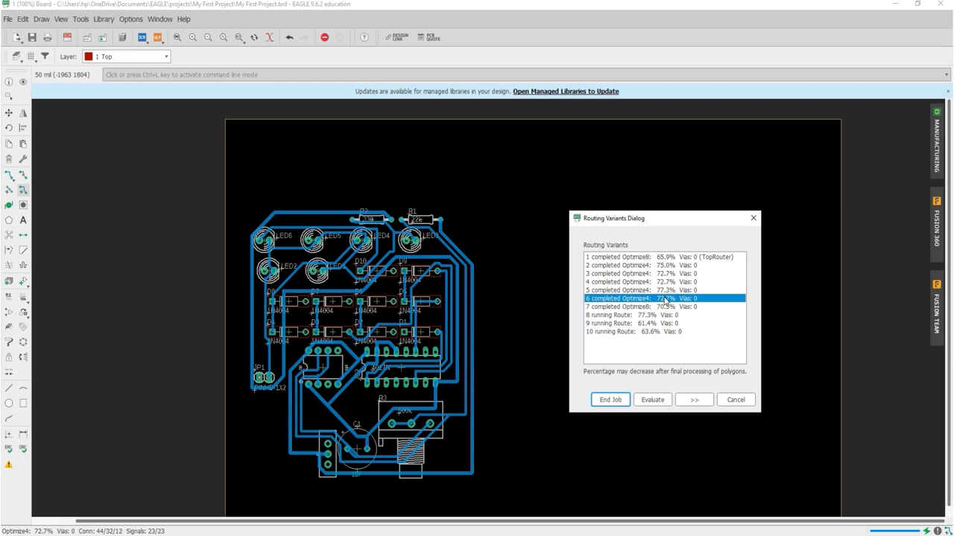
left_click(663, 306)
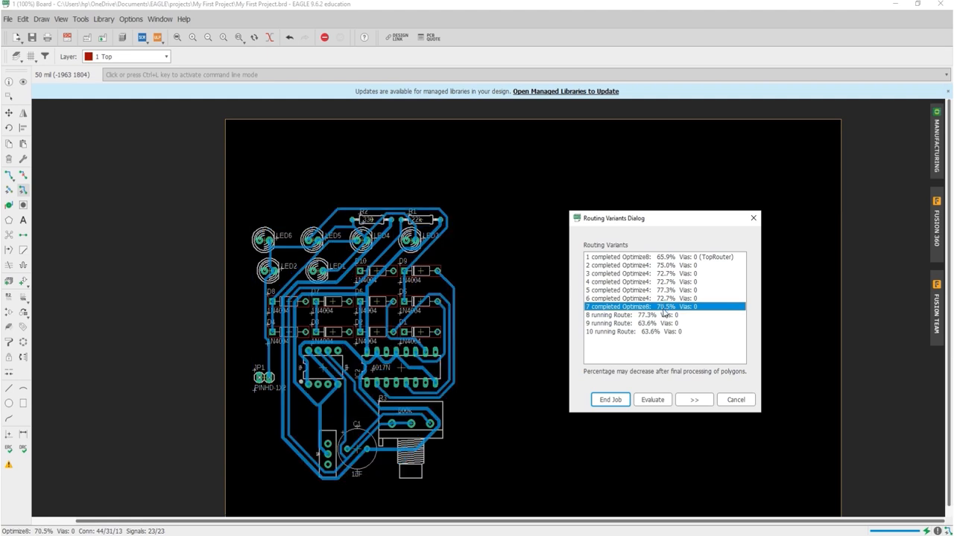
left_click(664, 315)
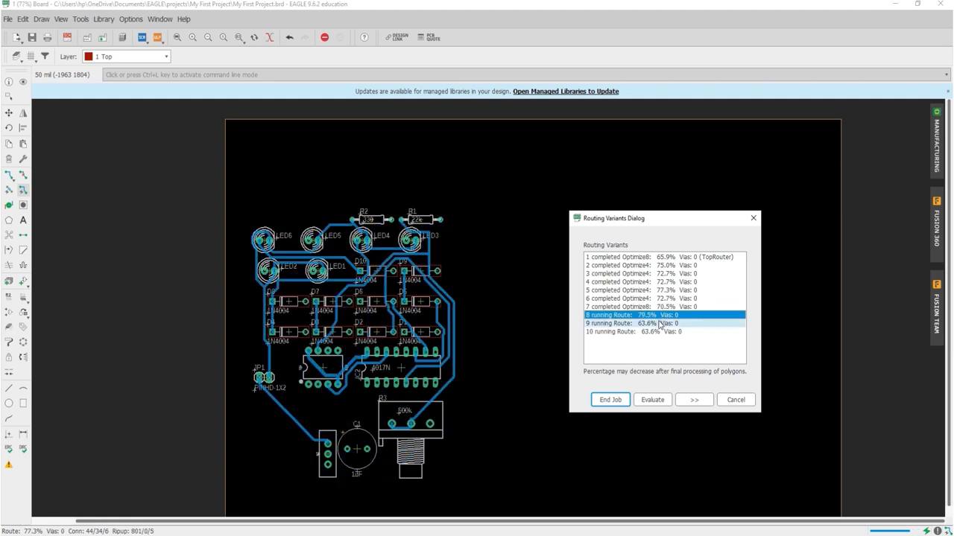
left_click(660, 324)
left_click(652, 333)
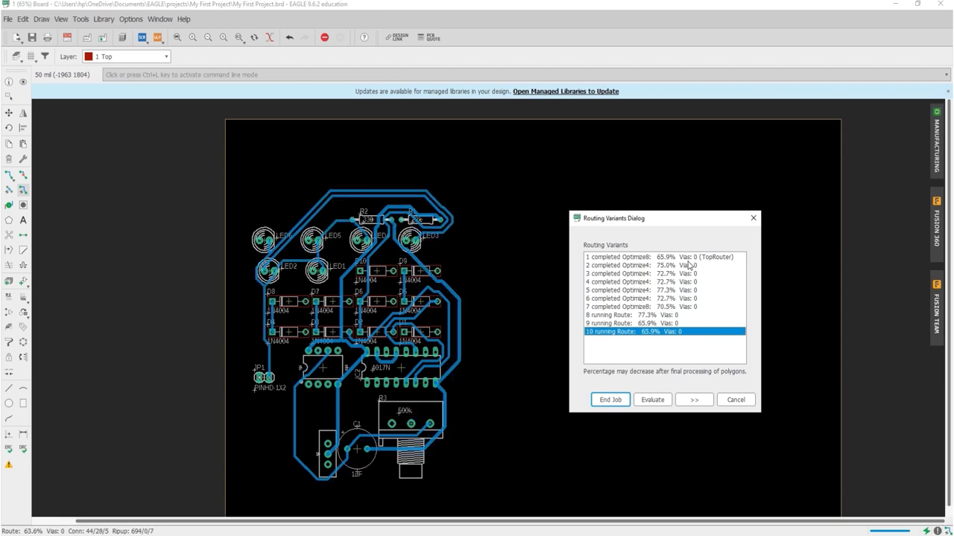
- Compare the first four autorouter variants once more and select variant 3
left_click(674, 257)
left_click(665, 265)
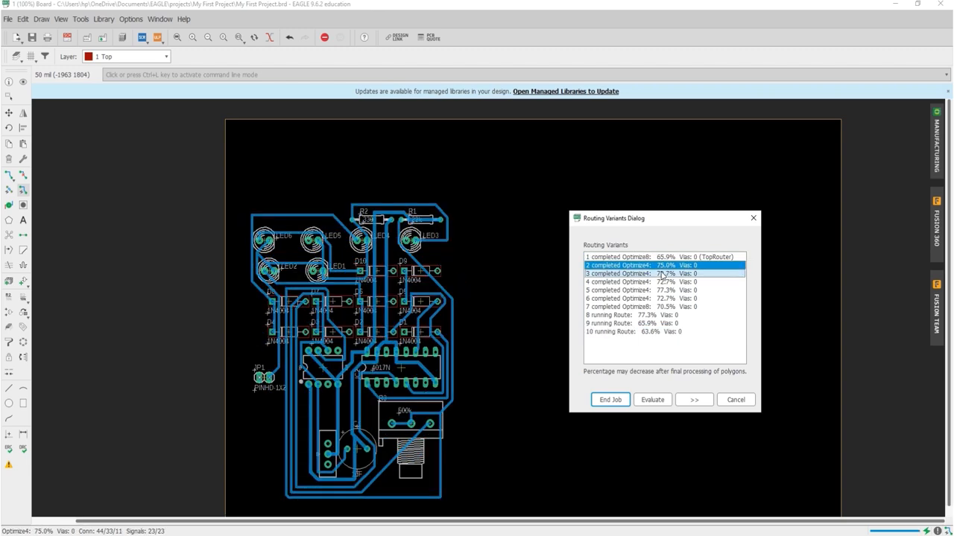
left_click(661, 273)
left_click(663, 258)
left_click(663, 274)
left_click(659, 282)
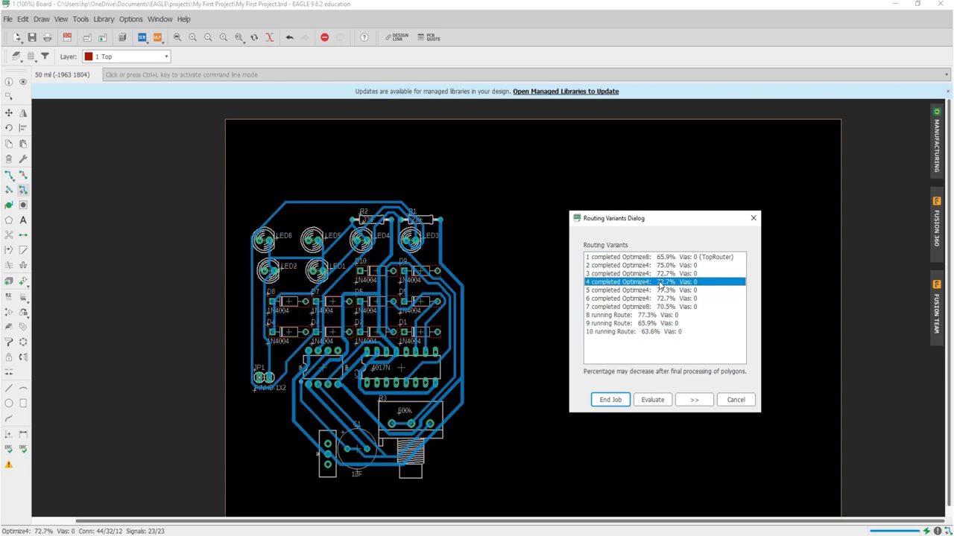
left_click(661, 274)
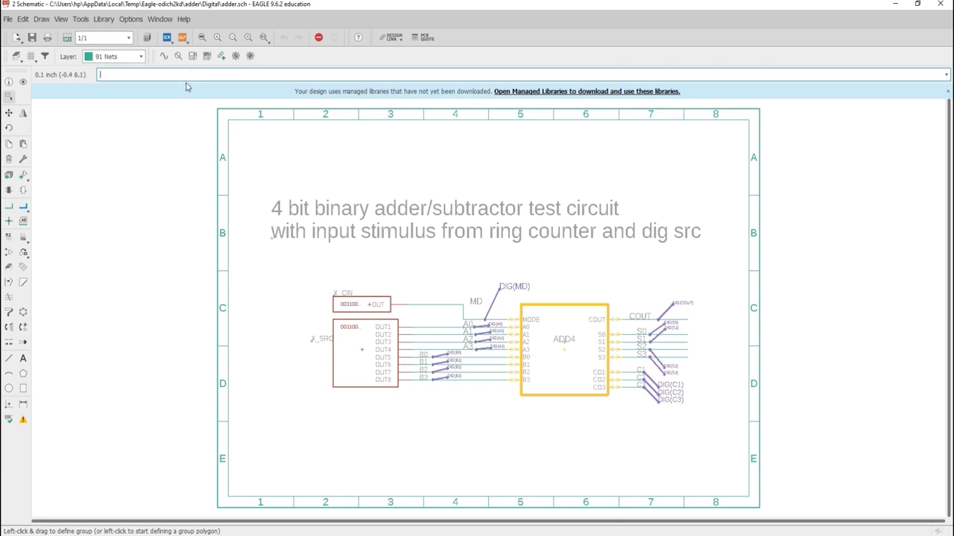
left_click(220, 56)
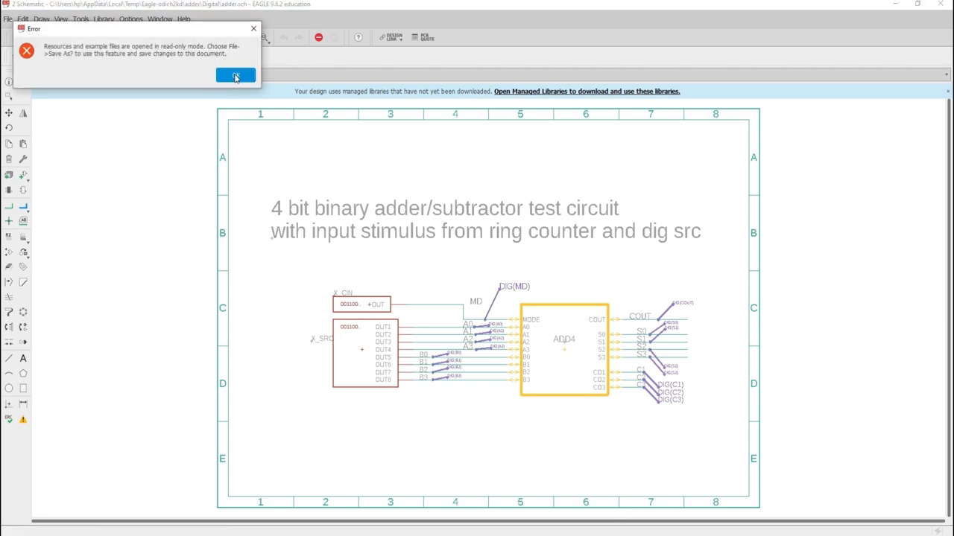
left_click(236, 75)
left_click_drag(284, 257, 745, 438)
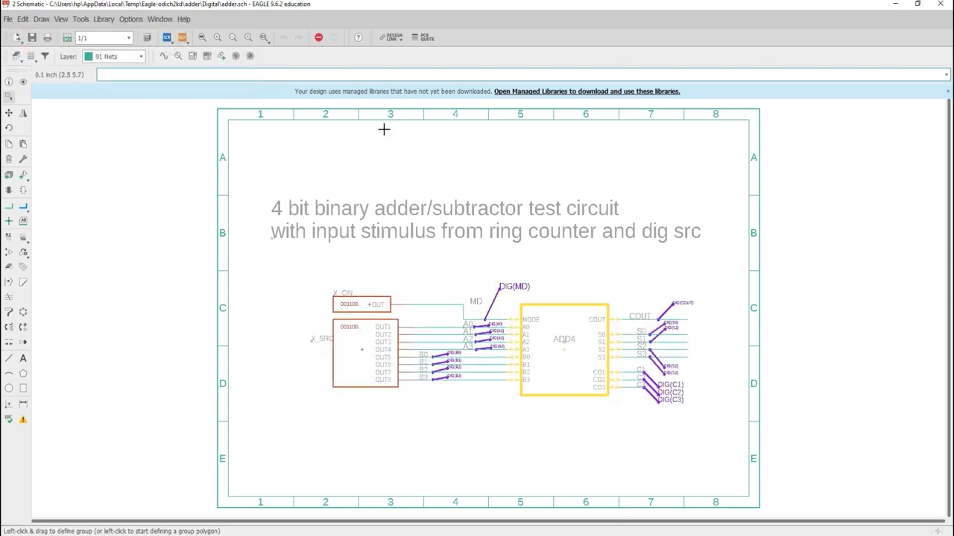
left_click(221, 57)
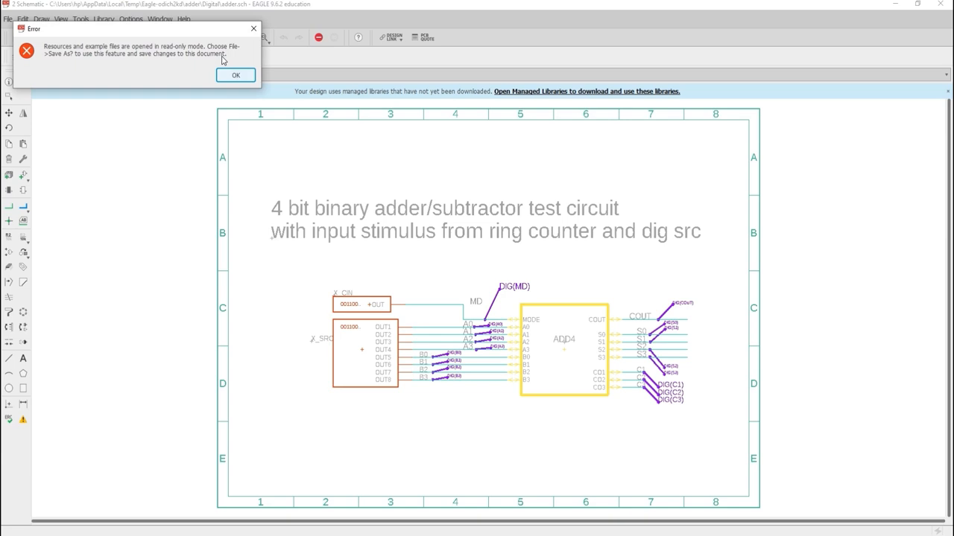
left_click(235, 74)
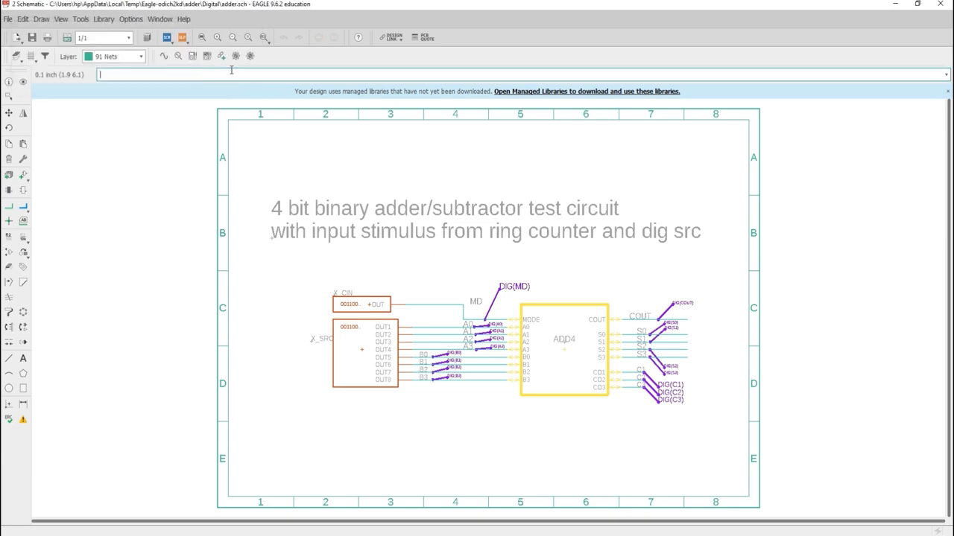
- Update the netlist of the adder/subtractor test circuit and run its transient simulation to plot the digital signals
left_click(165, 57)
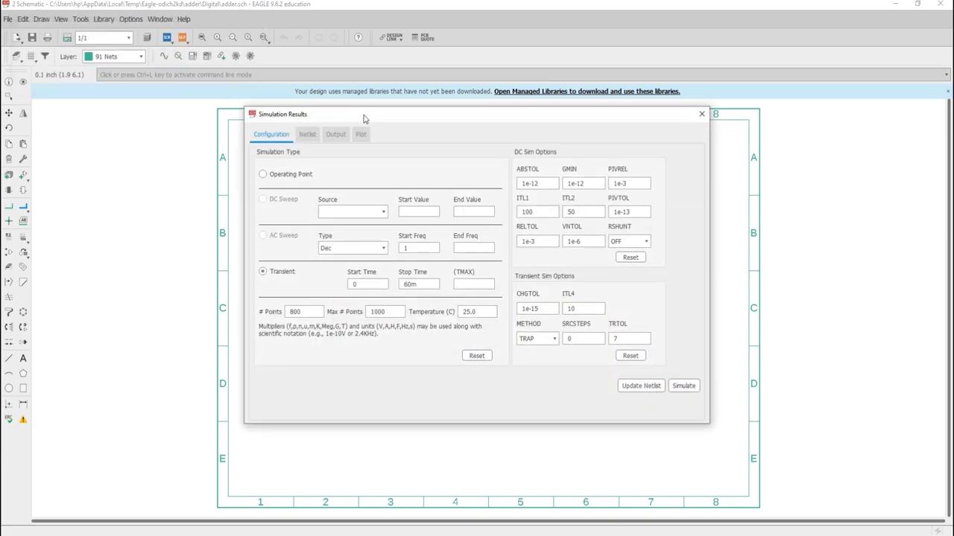
left_click_drag(364, 119, 203, 154)
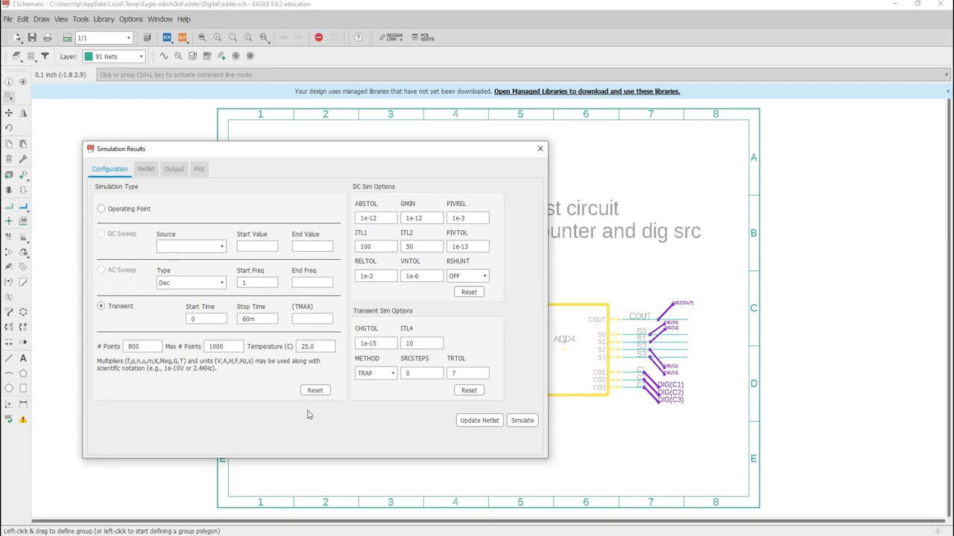
left_click(481, 421)
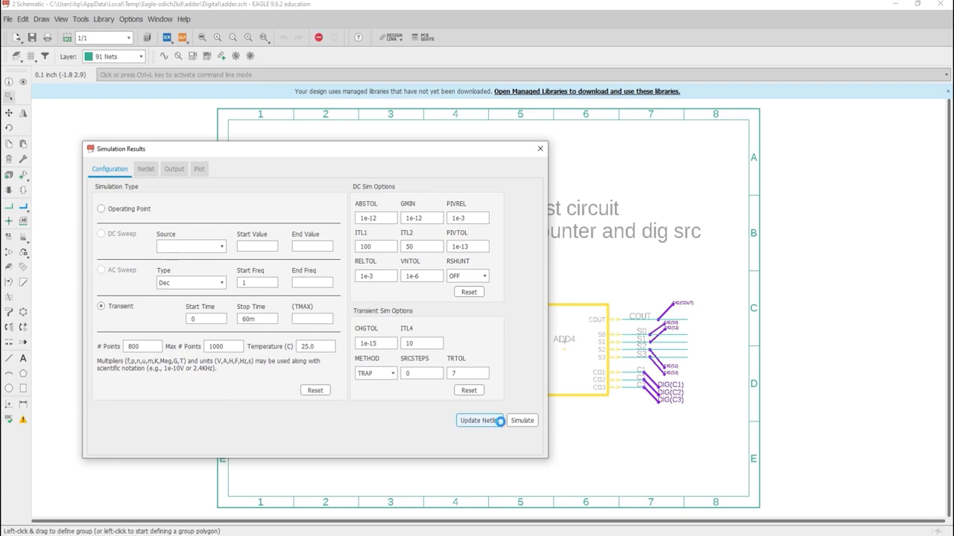
left_click(522, 422)
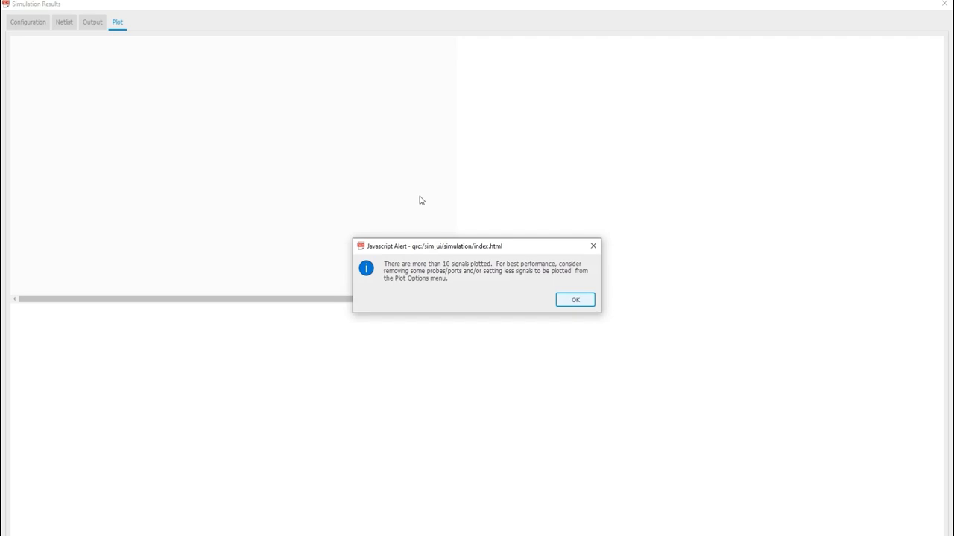
left_click(576, 301)
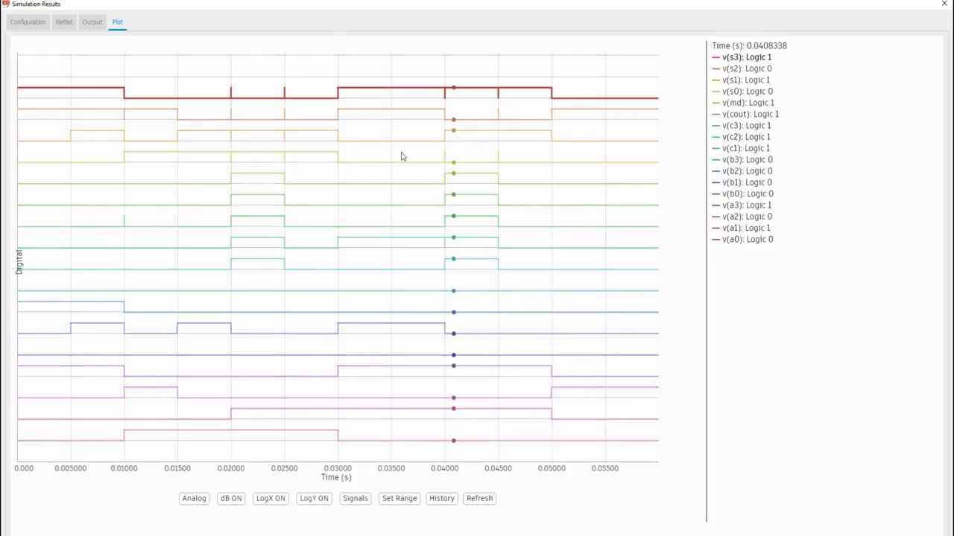
- Examine the raw simulation output values, return to the signal plot and place the results window beside the schematic
left_click(92, 21)
scroll(249, 189, "down", 10)
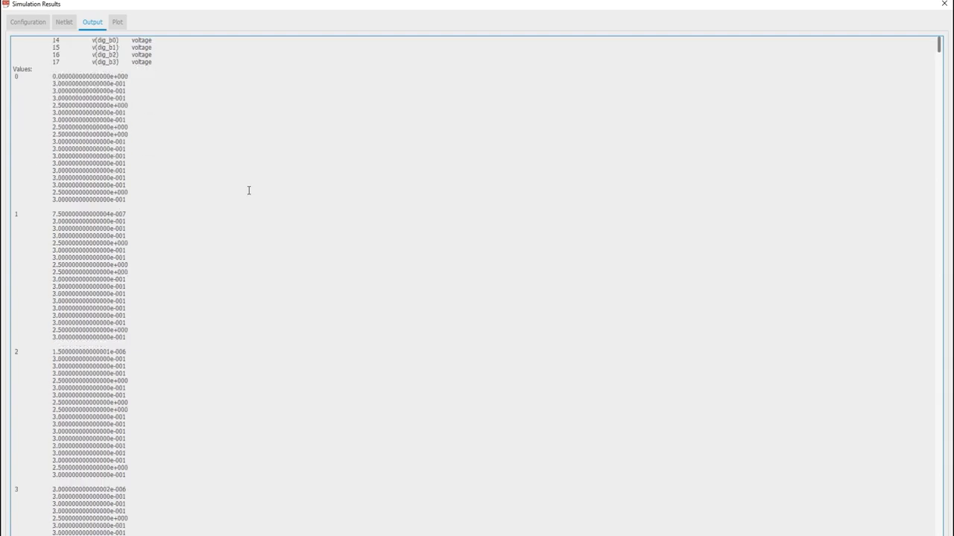
scroll(248, 189, "up", 8)
left_click(117, 24)
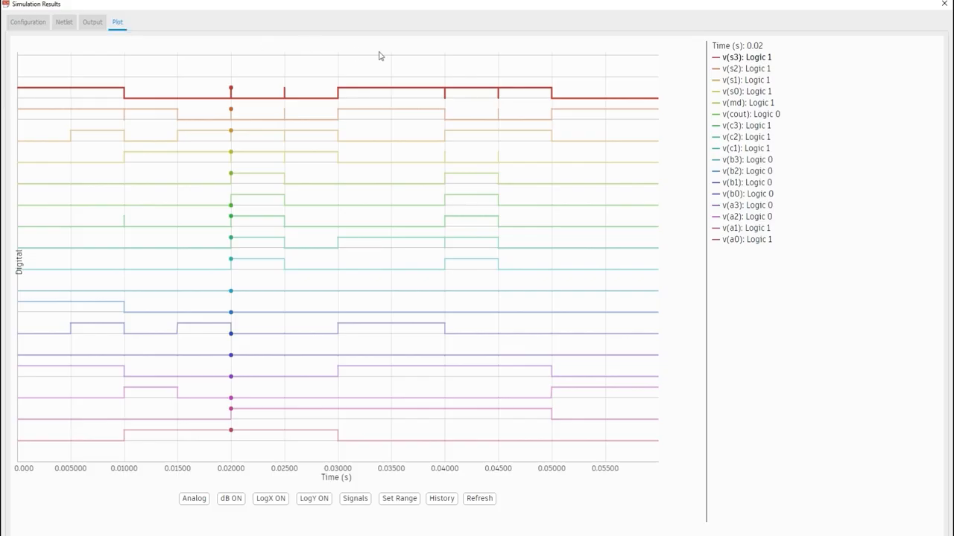
key("super+Down")
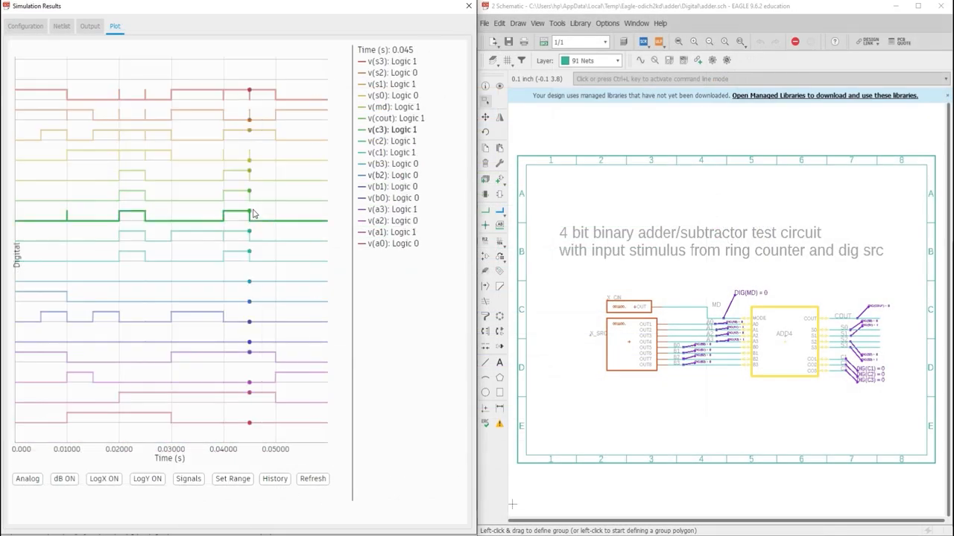